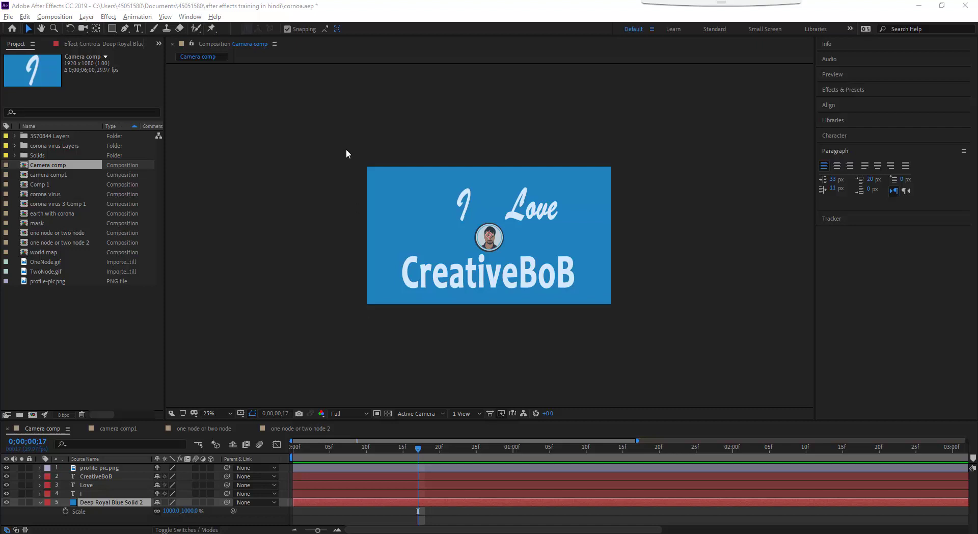
Examine the camera tool variants, the profile picture layer and the three text layers of the composition.
click(85, 28)
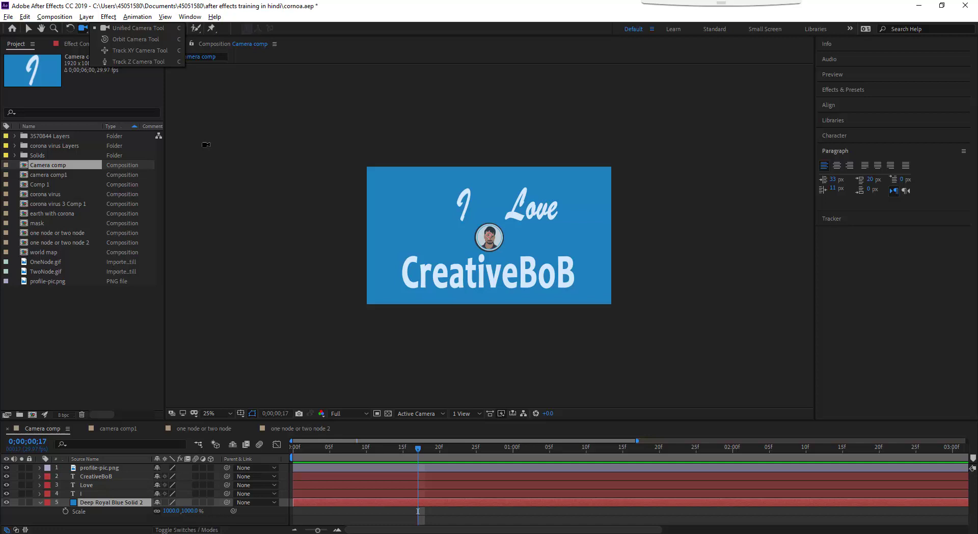
click(191, 232)
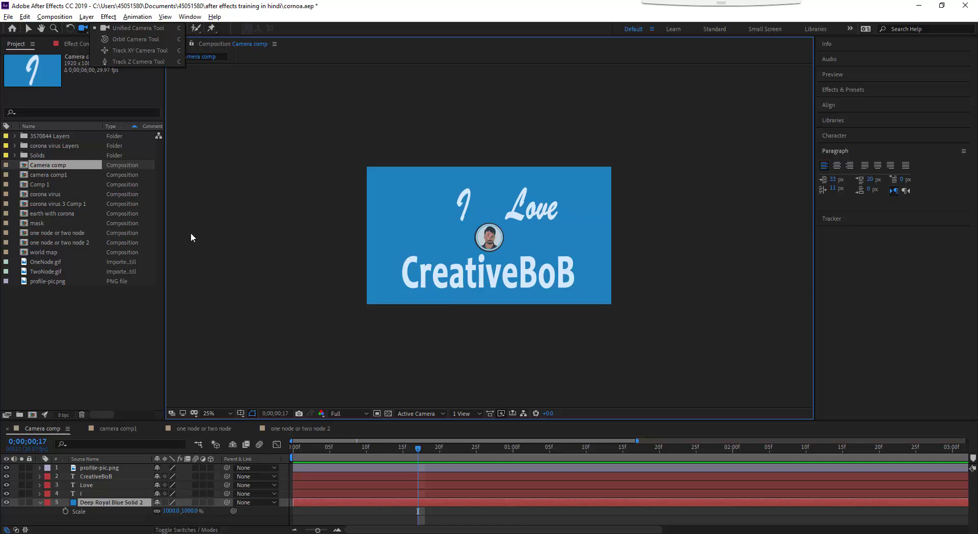
key(v)
click(100, 470)
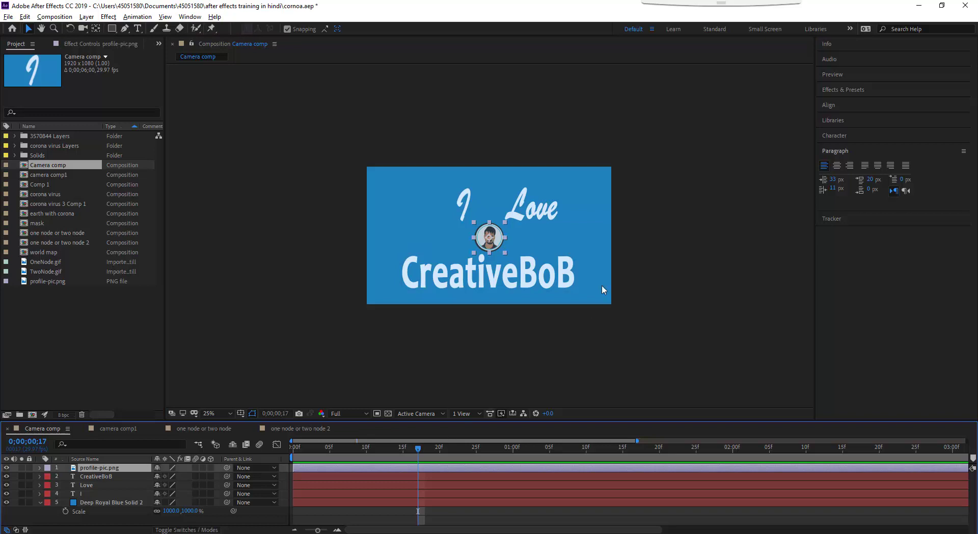
scroll(497, 242, up, 2)
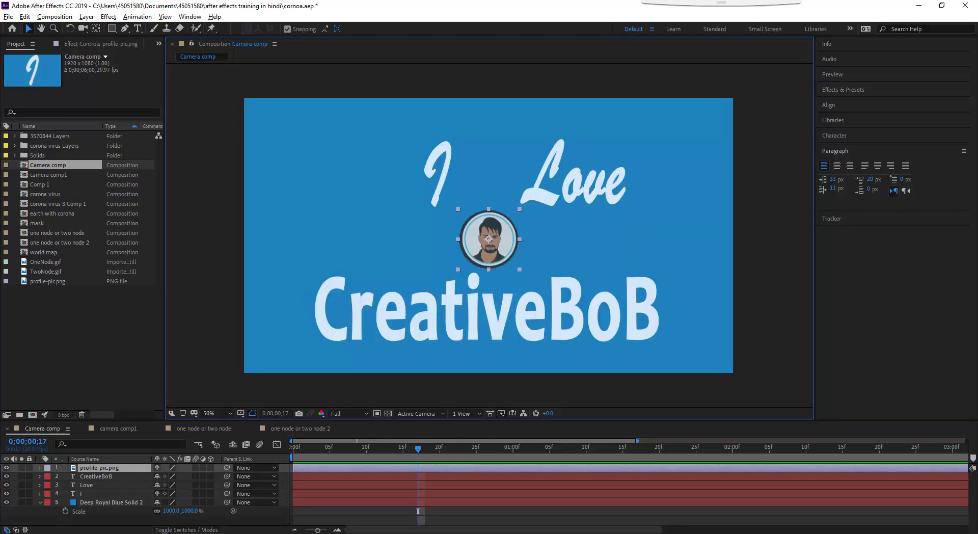
click(99, 493)
click(100, 486)
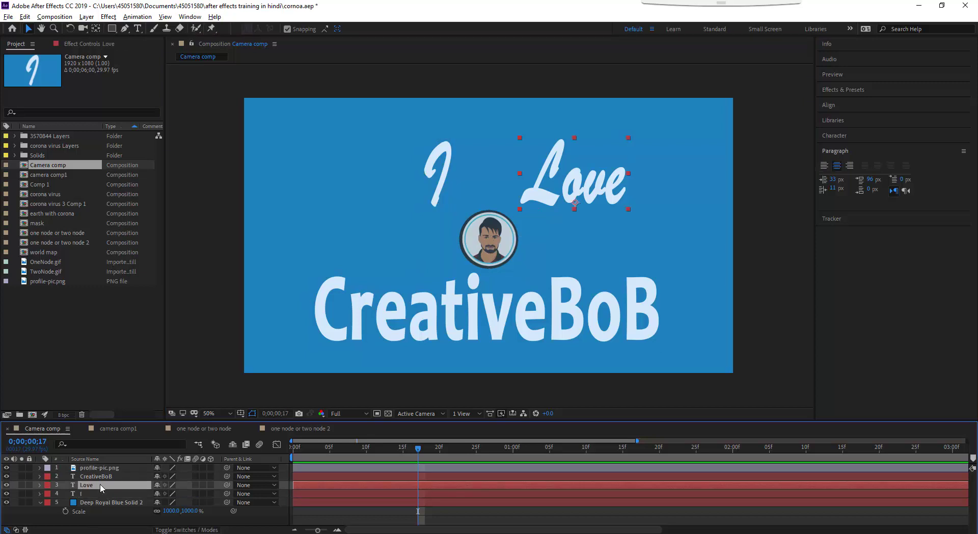
click(101, 478)
click(90, 493)
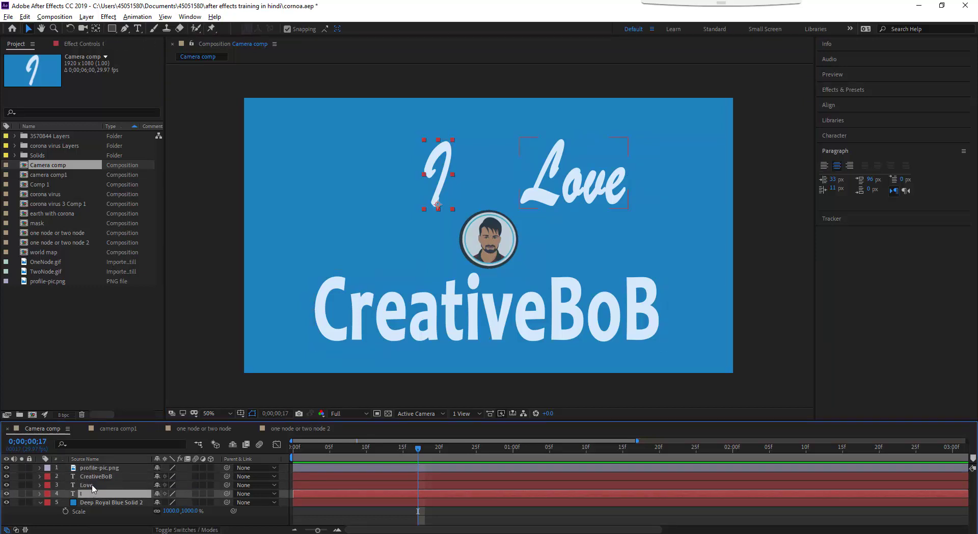
click(95, 485)
click(100, 477)
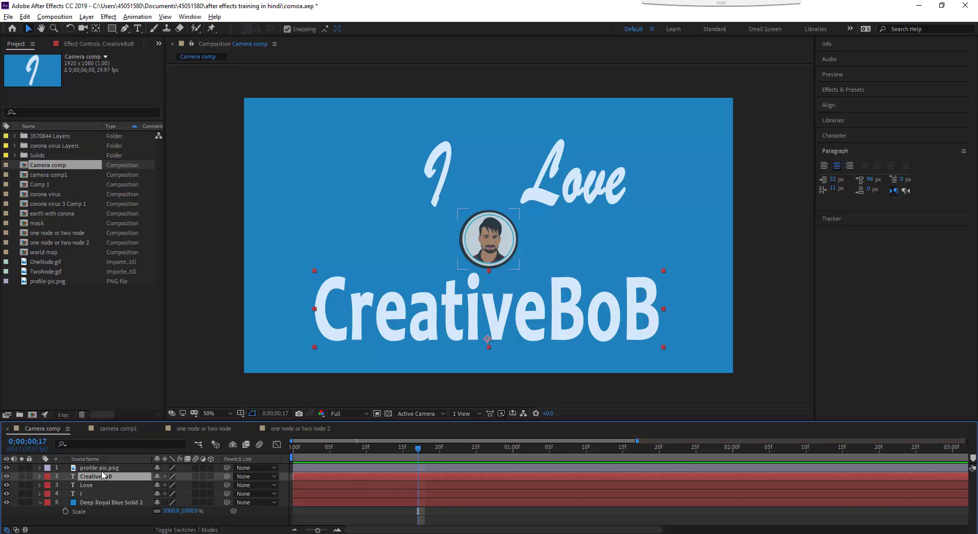
key(ctrl+Up)
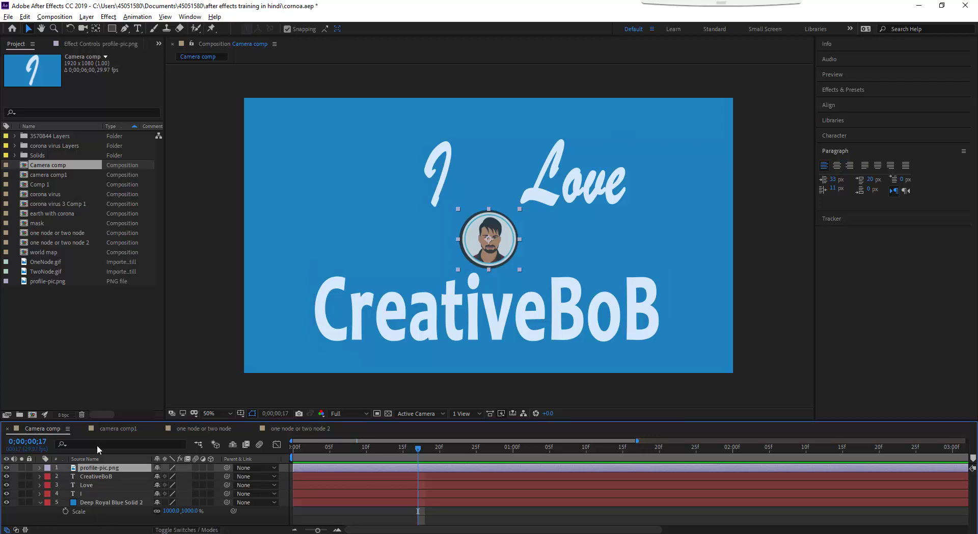
Create a one-node camera with the 50mm preset and place its layer at the top of the layer stack.
click(39, 502)
right_click(179, 351)
mouse_move(214, 345)
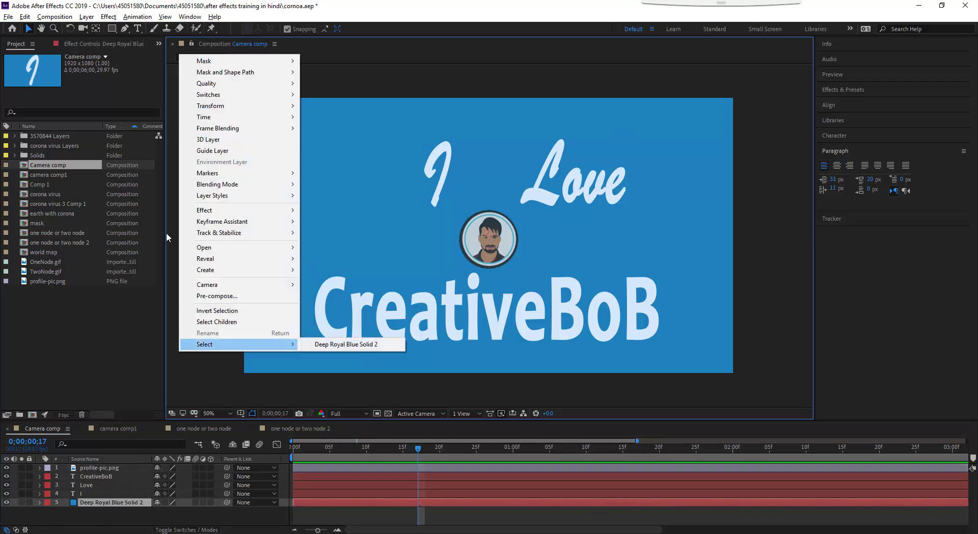
click(86, 17)
mouse_move(104, 20)
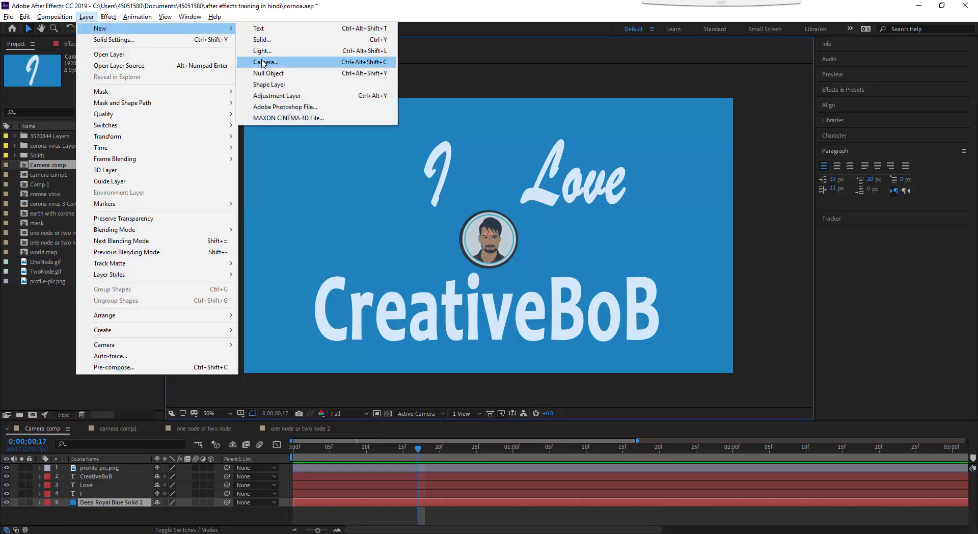
click(263, 62)
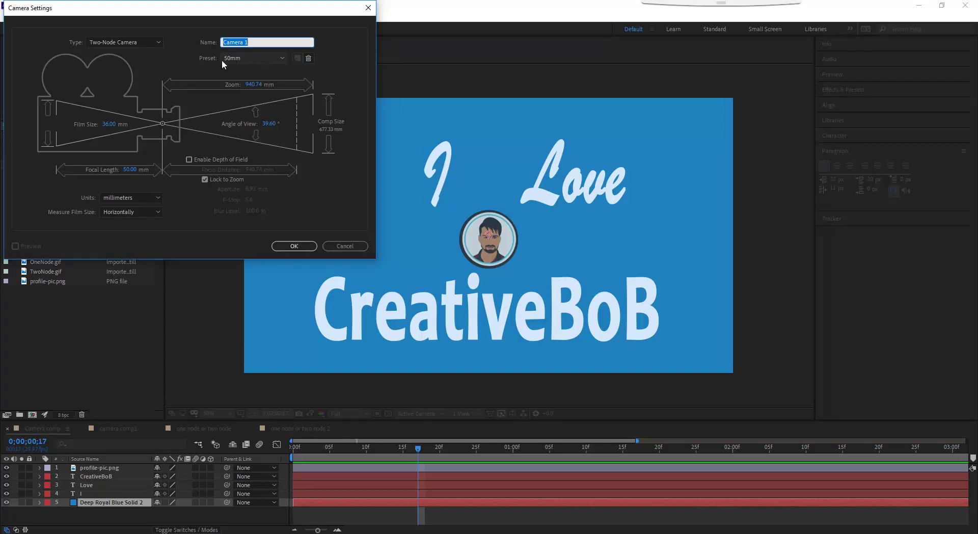
drag(62, 14, 146, 161)
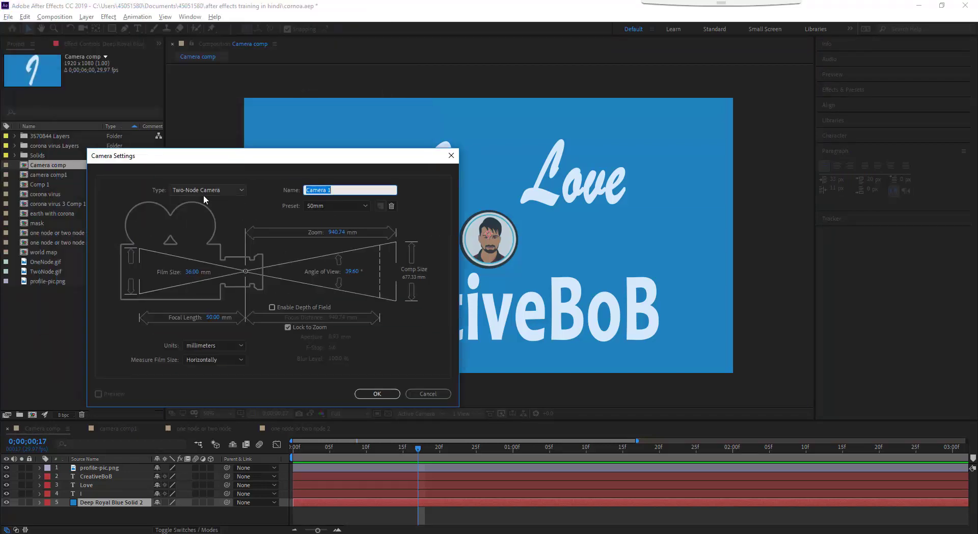
click(180, 193)
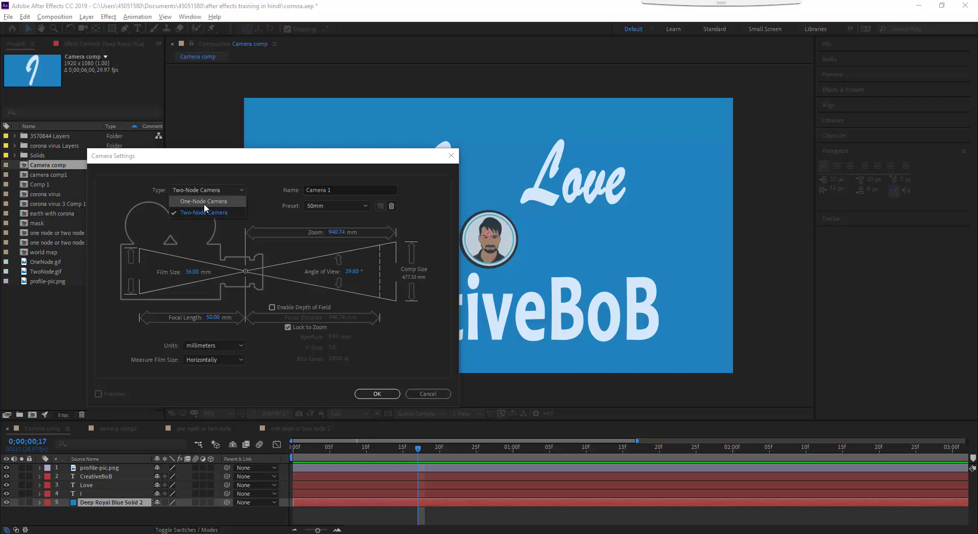
click(203, 202)
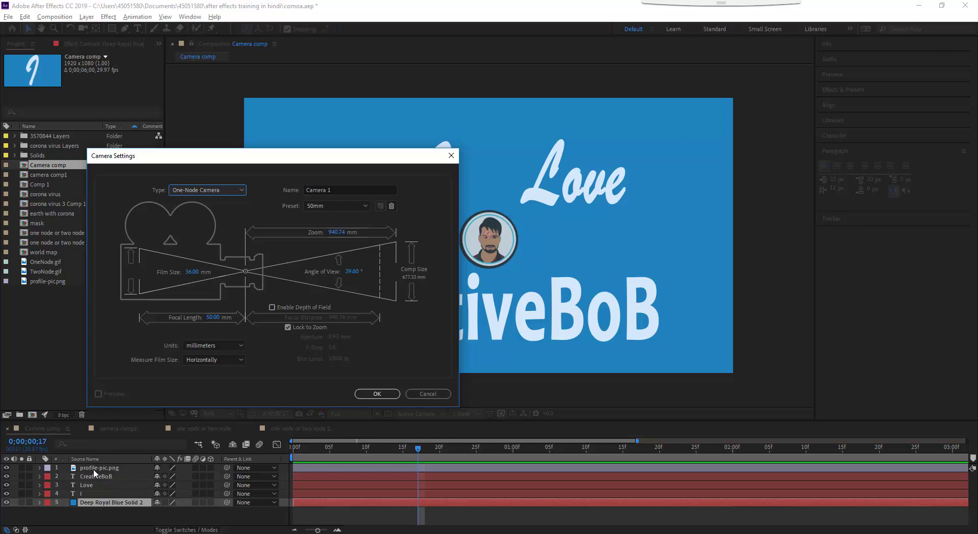
click(377, 393)
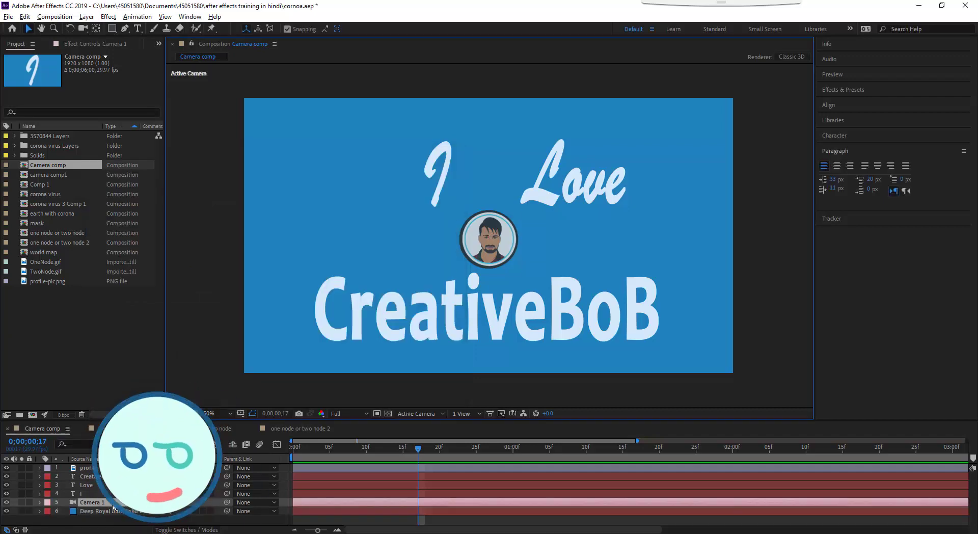
drag(113, 506, 114, 467)
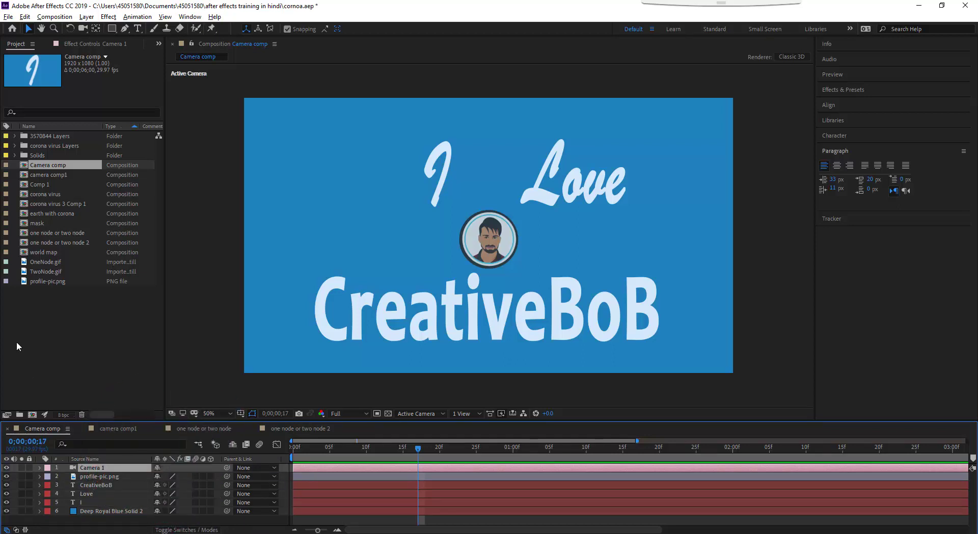
Open the "one node or two node" composition, compare the pros and cons of both camera types, and return to Camera comp.
click(43, 233)
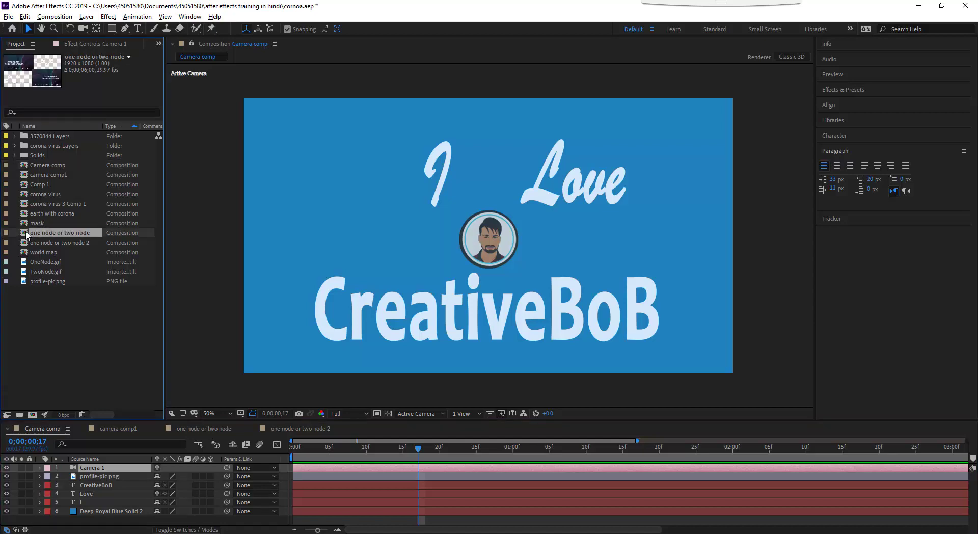
double_click(27, 234)
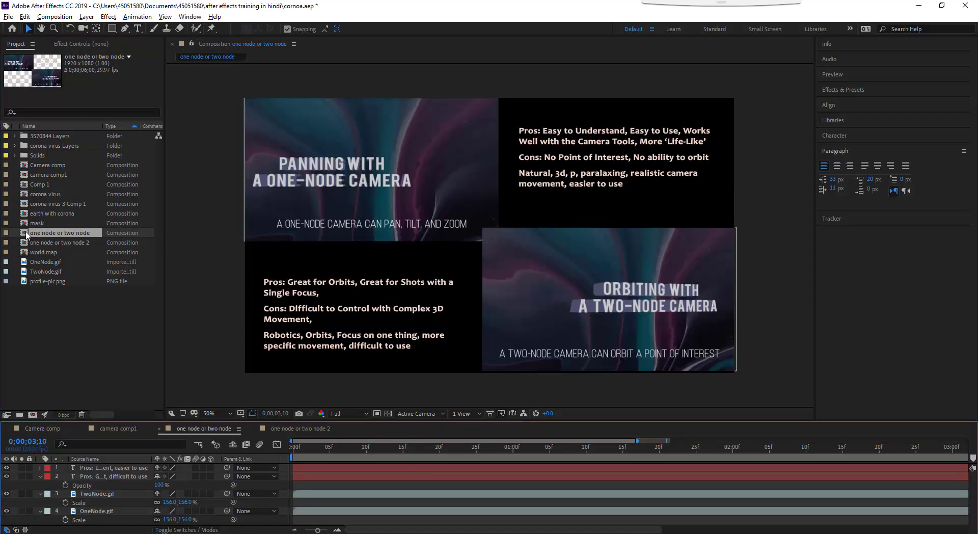
click(298, 163)
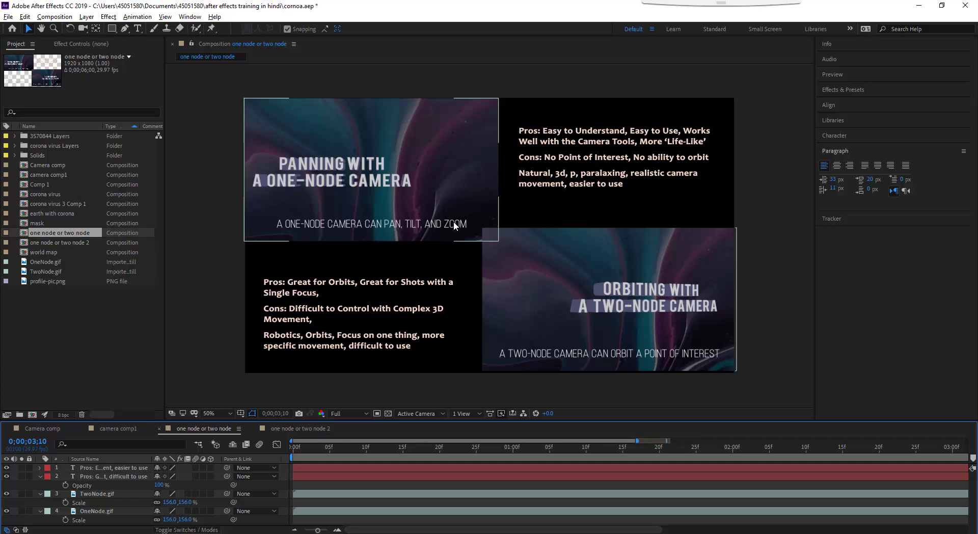
click(544, 199)
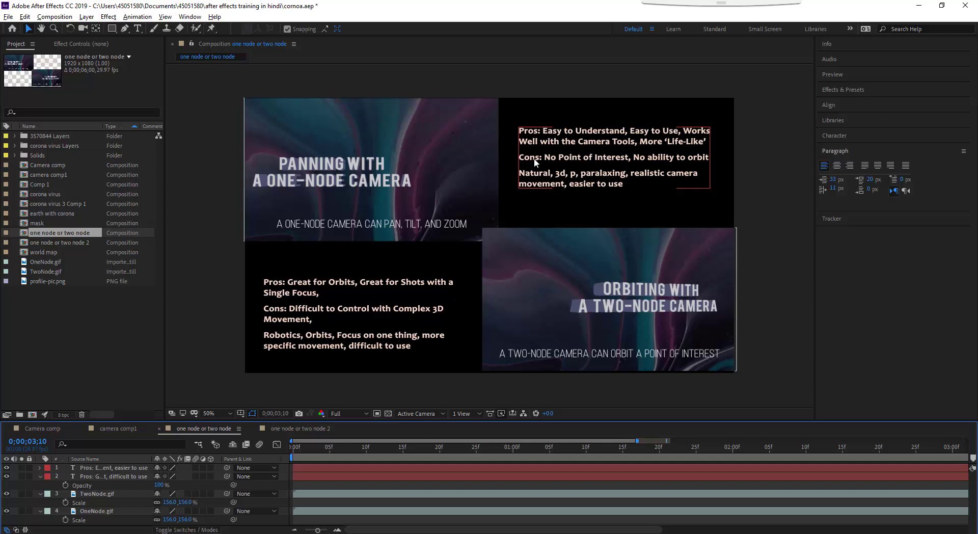
click(557, 185)
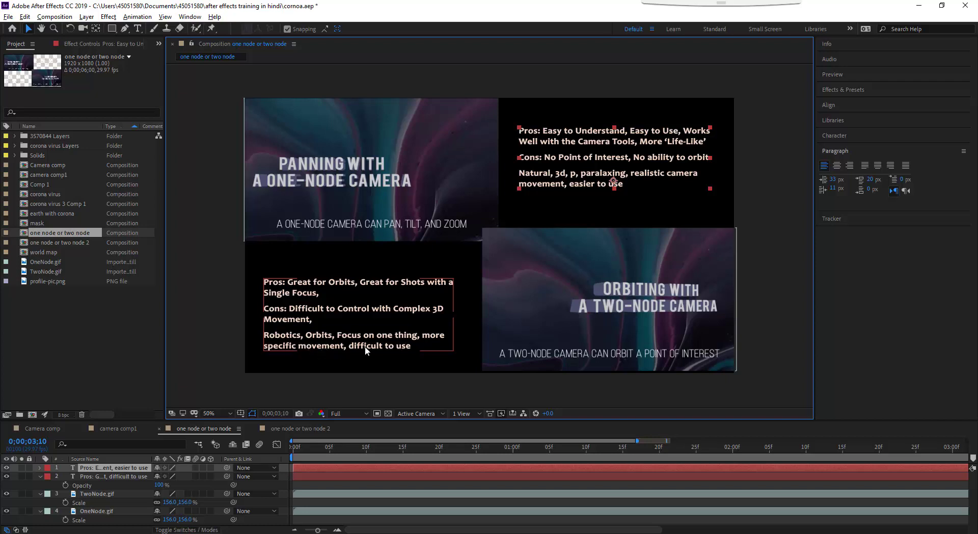
click(231, 332)
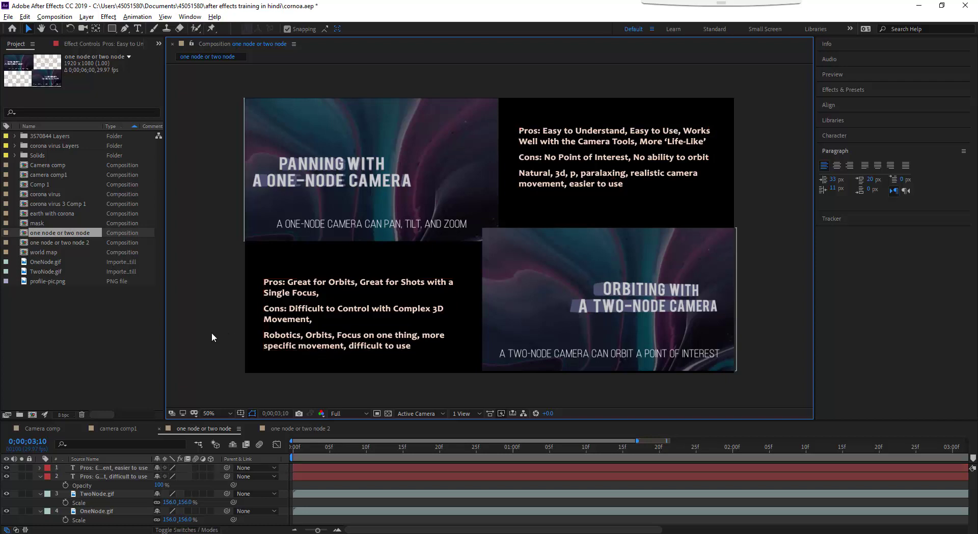
click(127, 426)
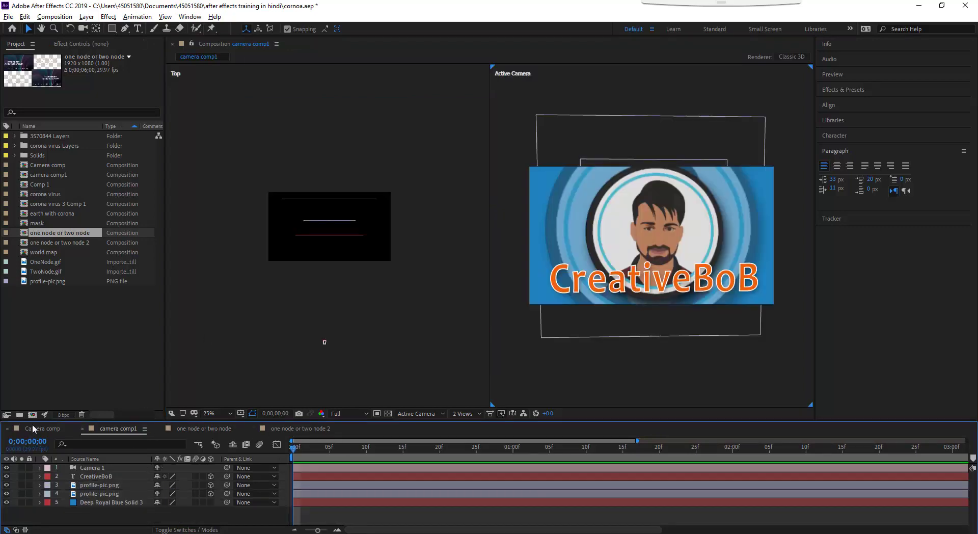
click(32, 427)
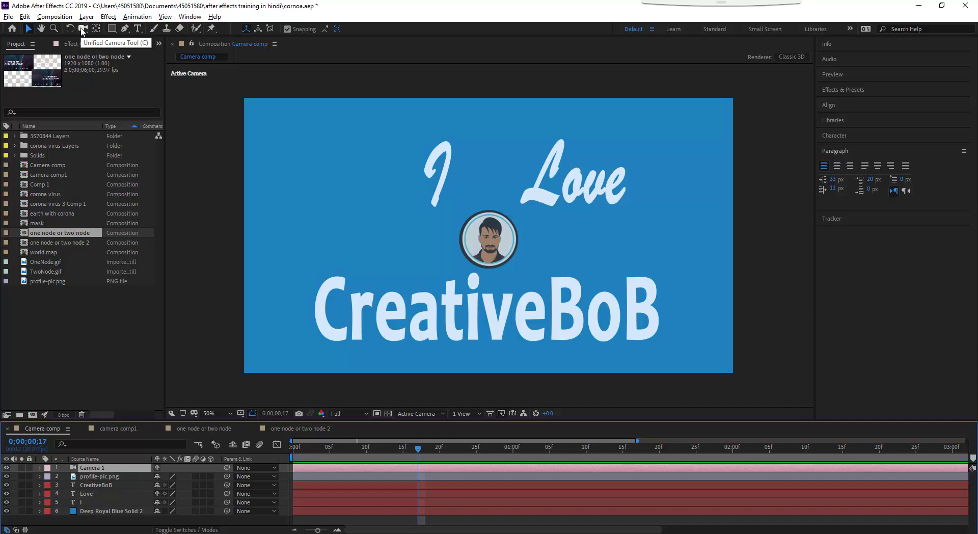
Activate the Unified Camera tool and split the viewer into two horizontal views, with one showing Custom View 1.
click(82, 29)
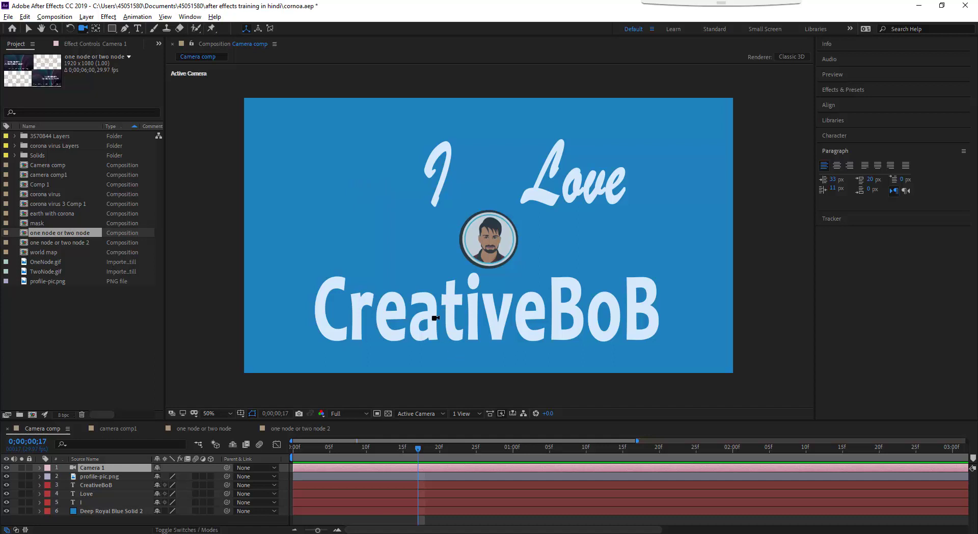
click(464, 414)
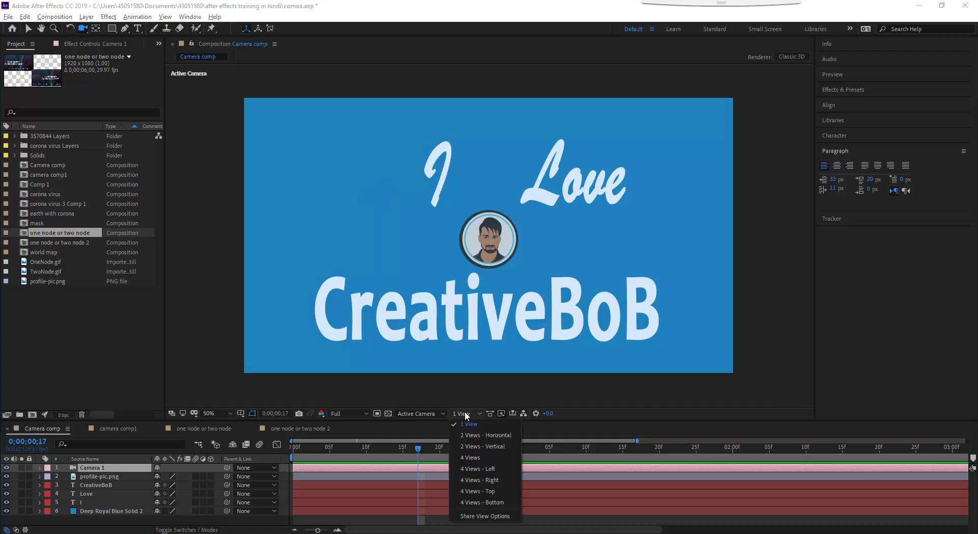
click(477, 435)
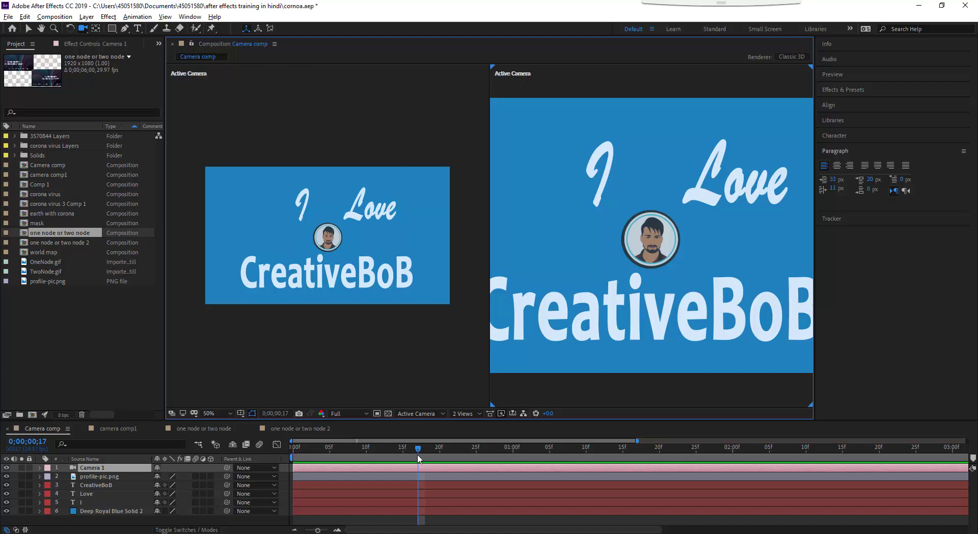
click(418, 413)
click(419, 377)
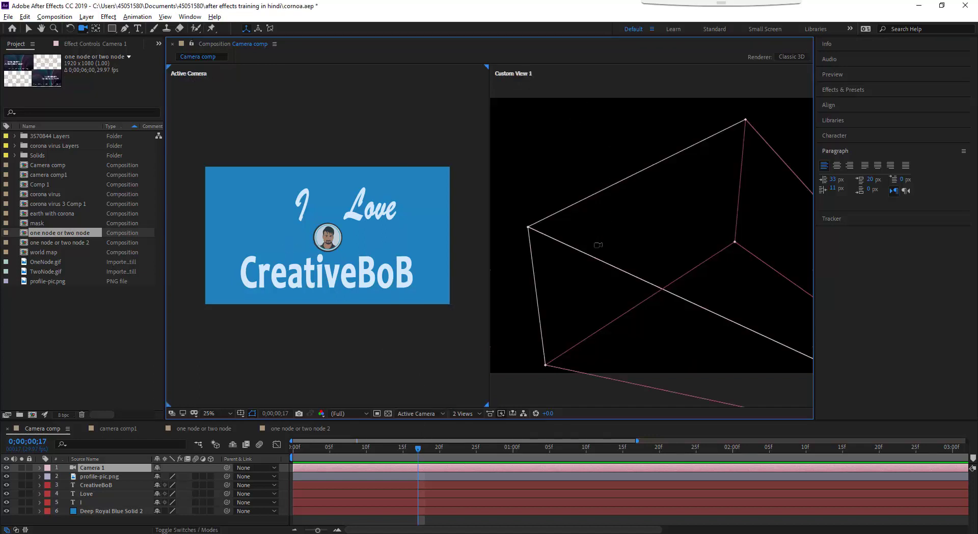
Make the profile-pic.png layer and the CreativeBoB, Love and I text layers 3D.
scroll(598, 245, down, 3)
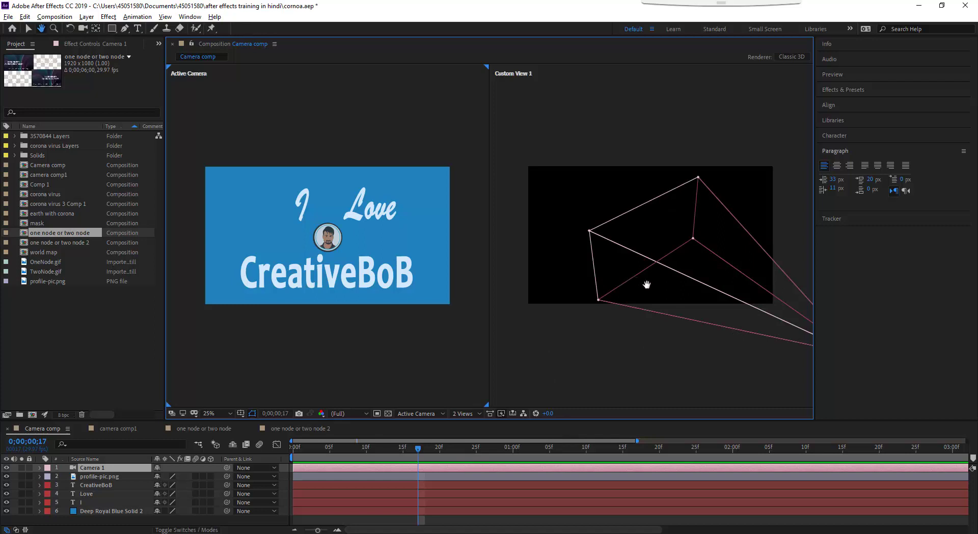
drag(647, 283, 618, 258)
scroll(617, 259, down, 2)
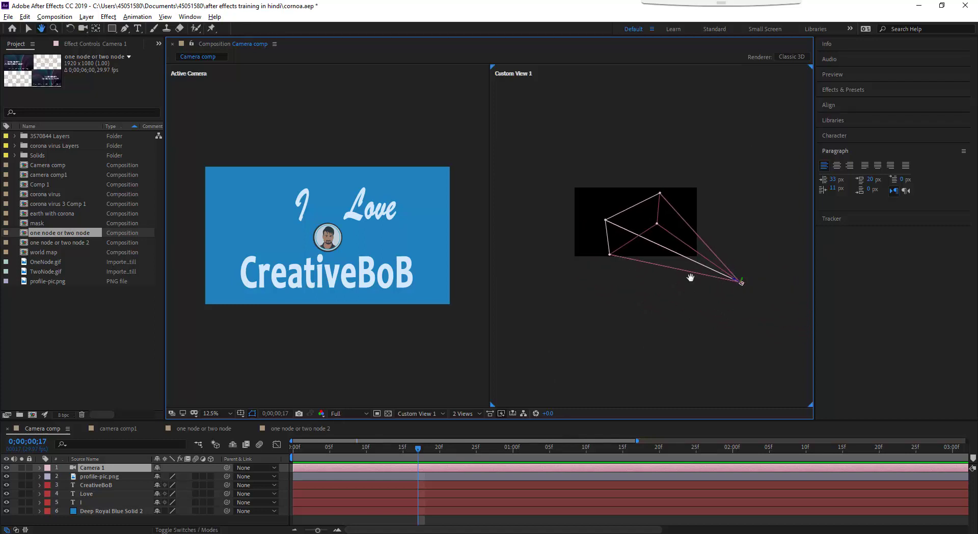
key(period)
drag(729, 300, 671, 277)
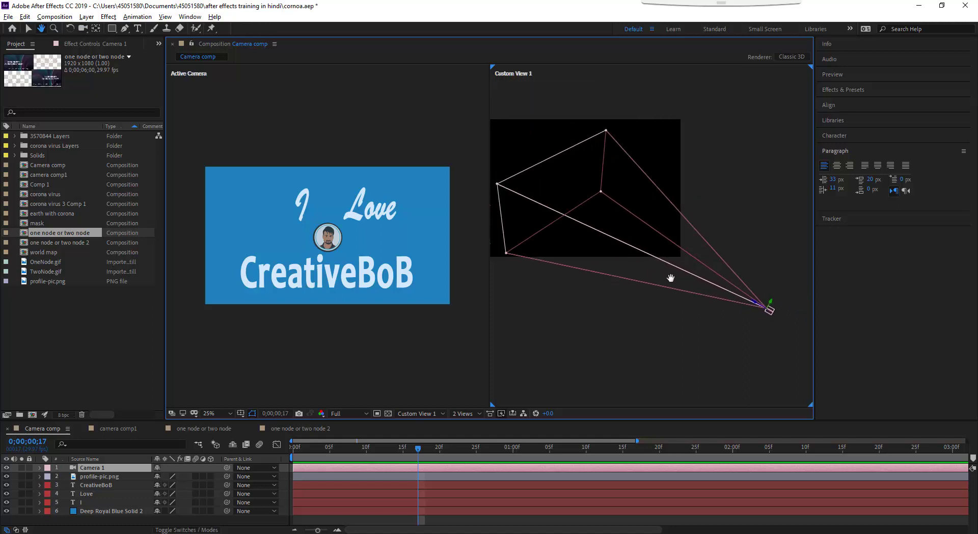
drag(570, 207, 622, 228)
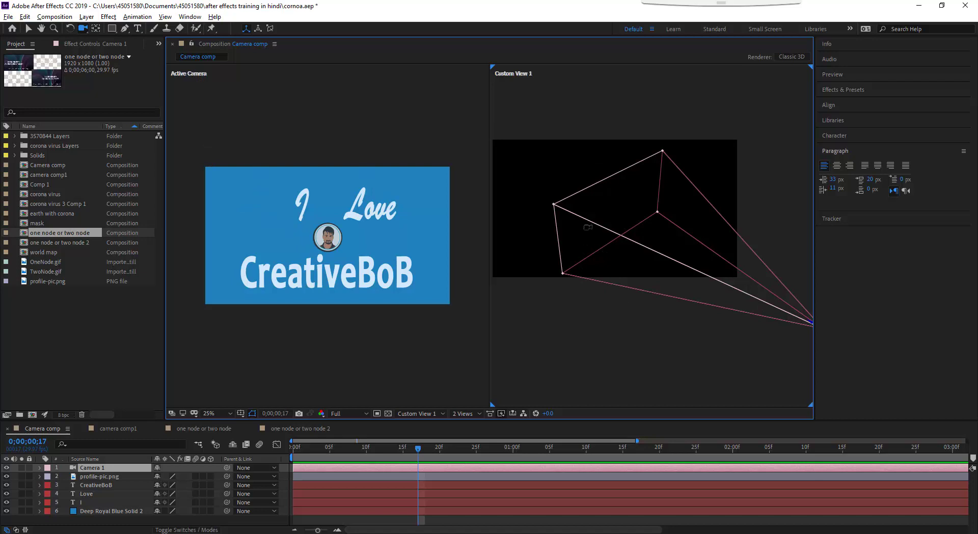
drag(630, 237, 606, 209)
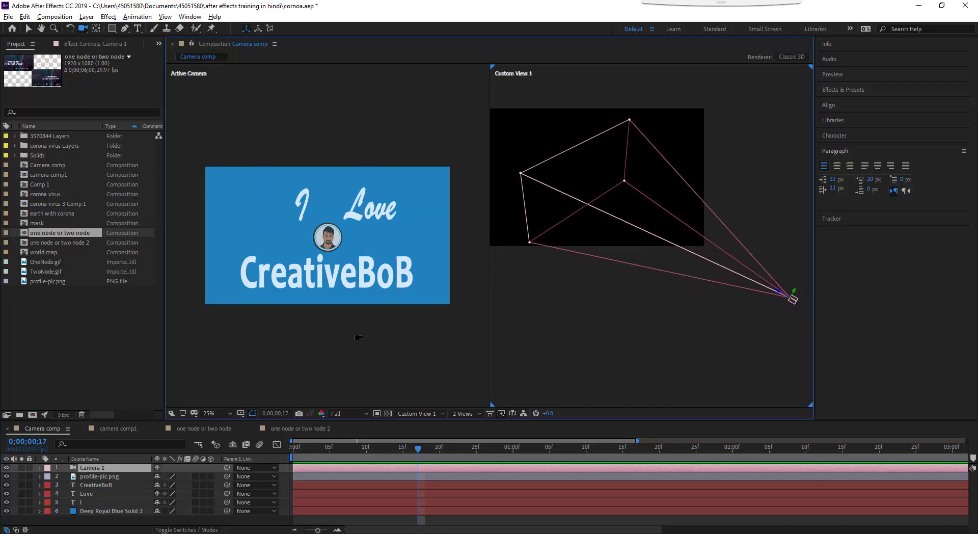
click(210, 476)
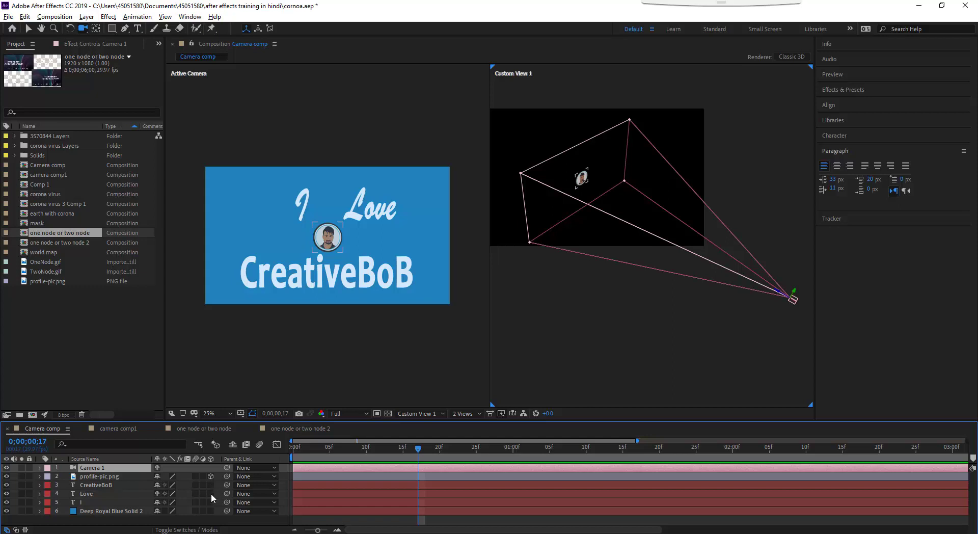
drag(211, 493, 210, 500)
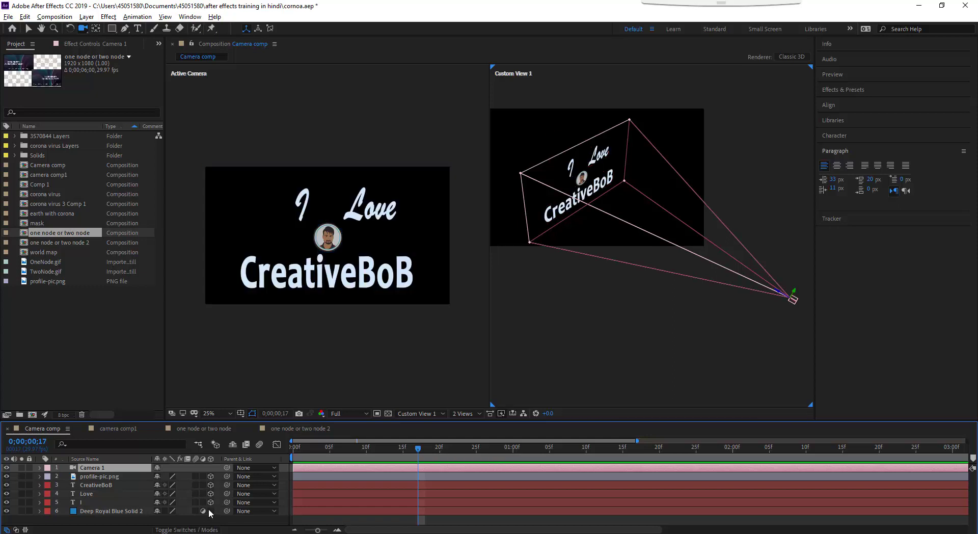
Turn off the adjustment layer switch on Deep Royal Blue Solid 2, make it 3D and reveal its Scale property.
click(203, 511)
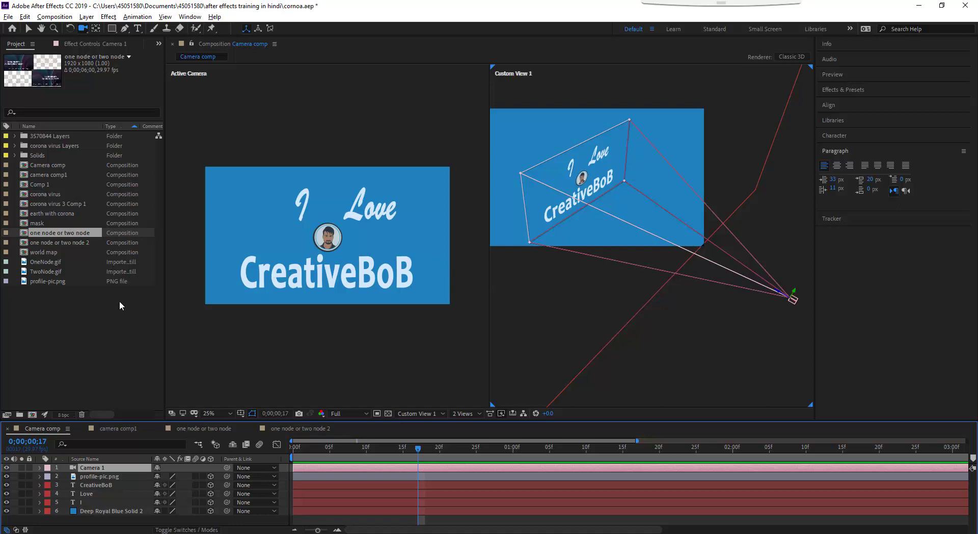
click(116, 512)
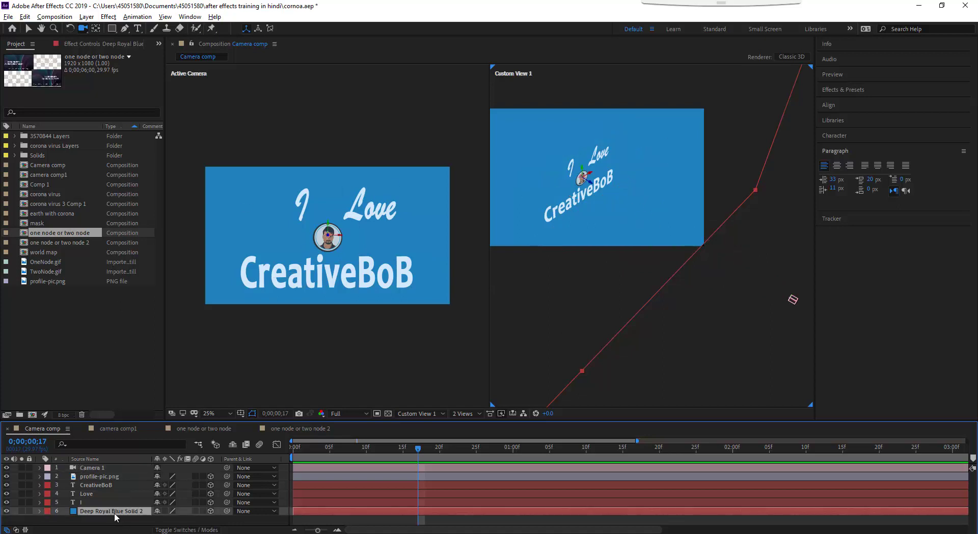
key(s)
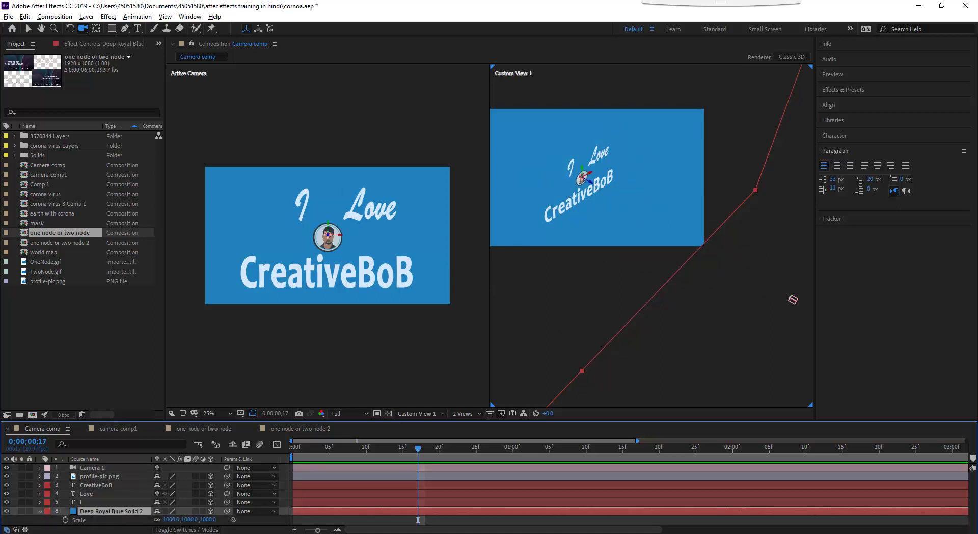
Try scaling Deep Royal Blue Solid 2 to 100%, and return it to 1000%.
click(179, 520)
text(100)
key(Return)
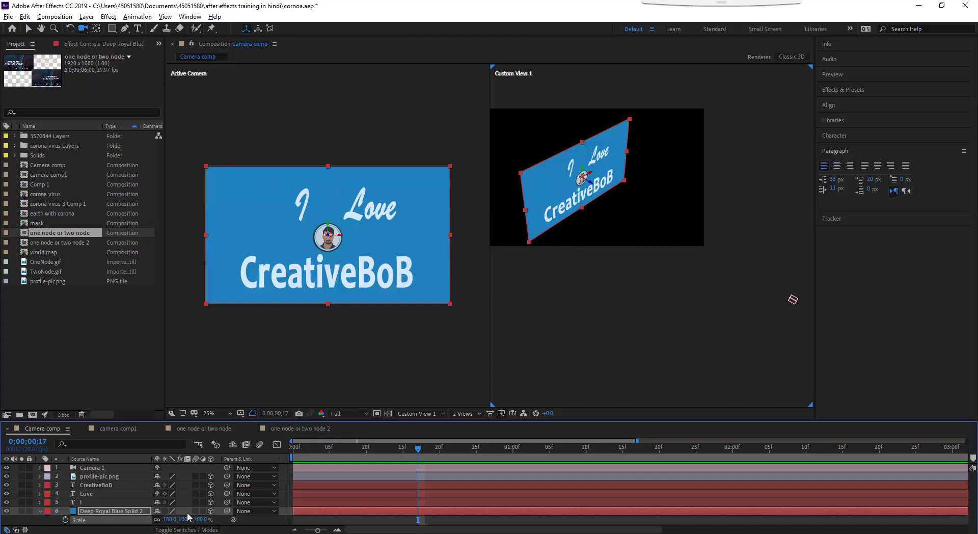
click(166, 519)
key(Return)
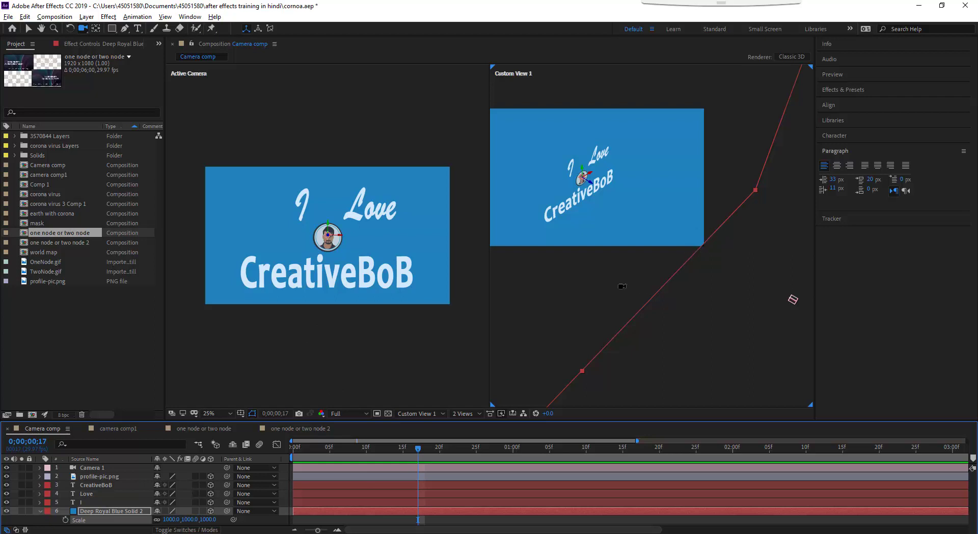
Highlight Camera 1's viewing cone, and open the camera comp1 composition with the Selection tool active.
click(793, 299)
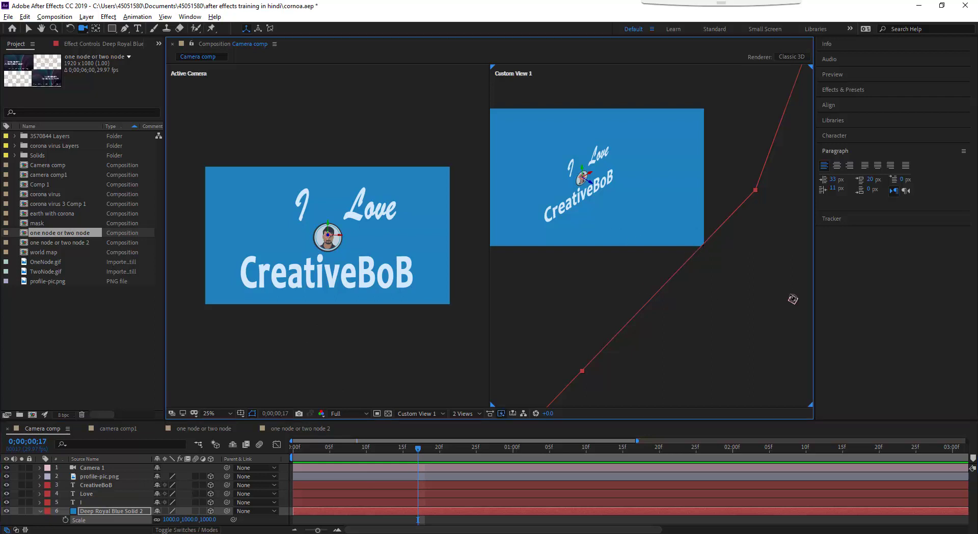
click(92, 468)
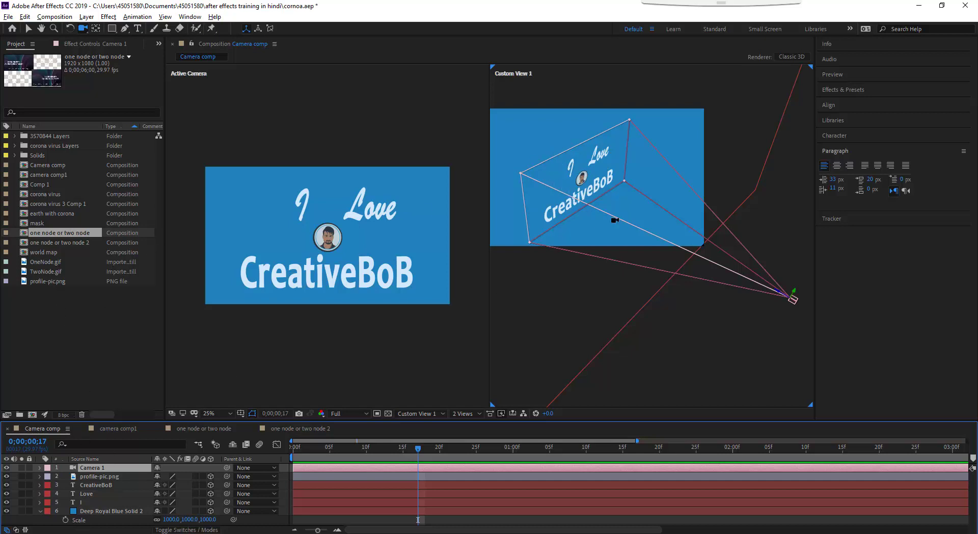
click(109, 432)
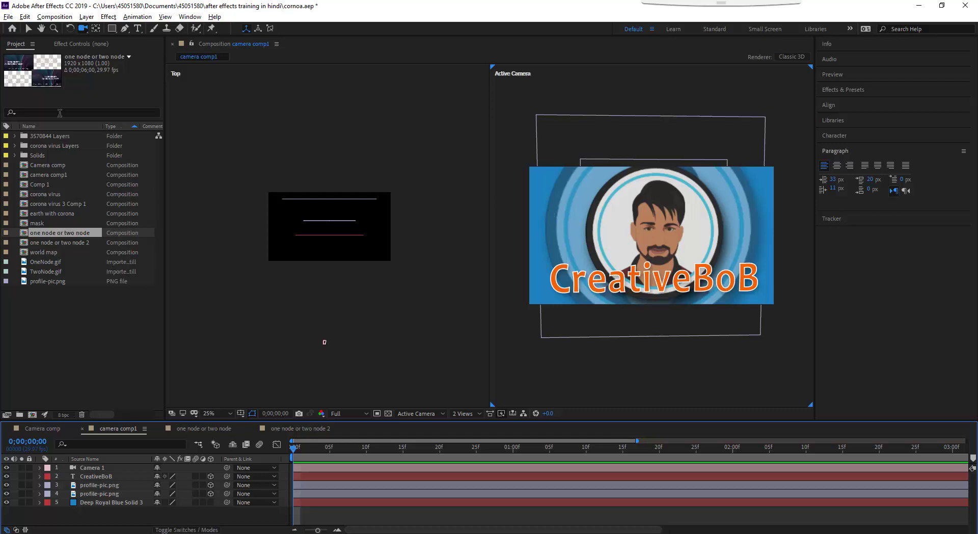
click(81, 477)
click(82, 477)
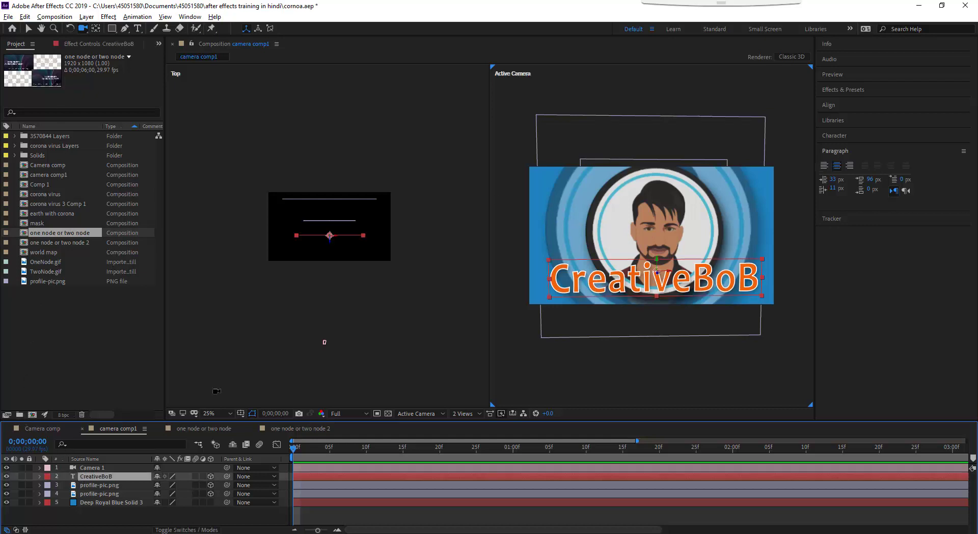
click(28, 29)
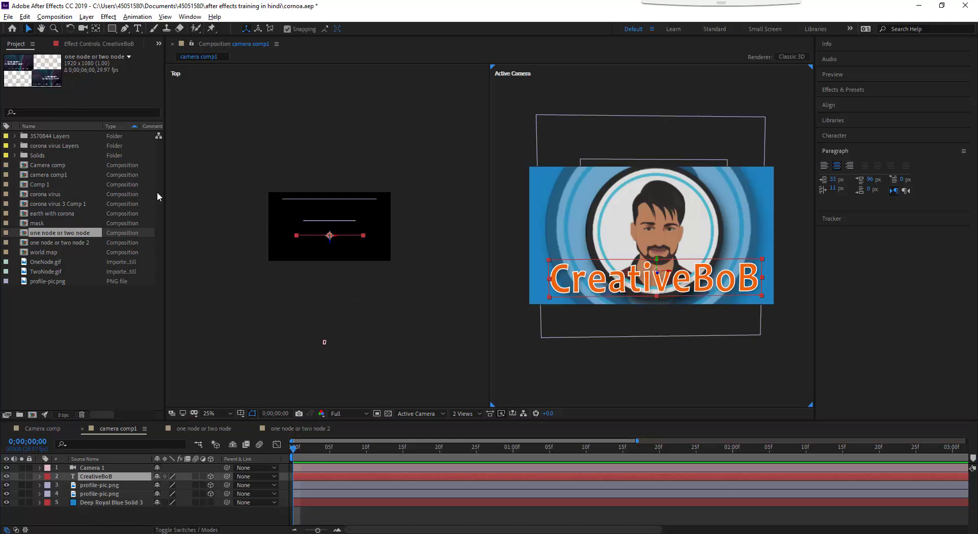
Compare the depth of the CreativeBoB text and both profile-pic.png layers across the Top and Active Camera views, and return to Camera comp.
click(622, 281)
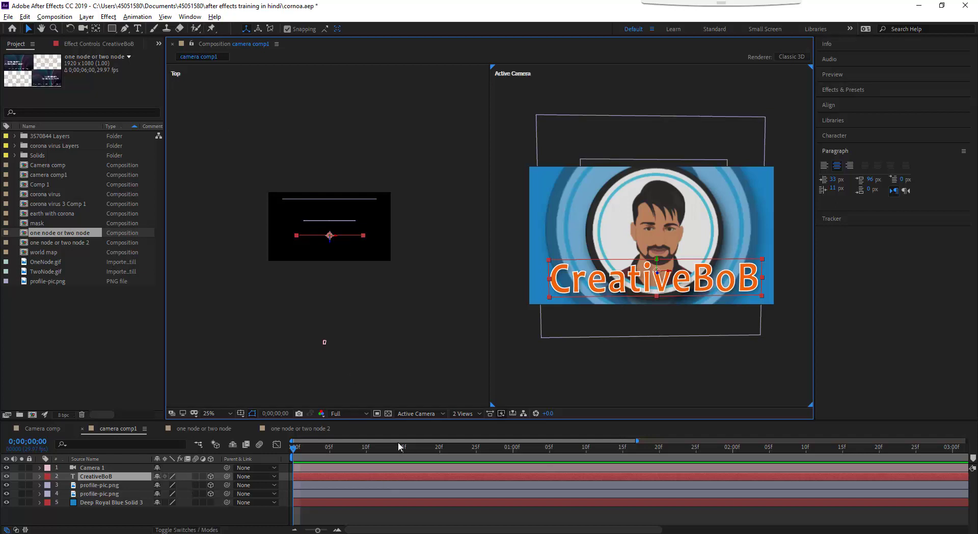
click(403, 363)
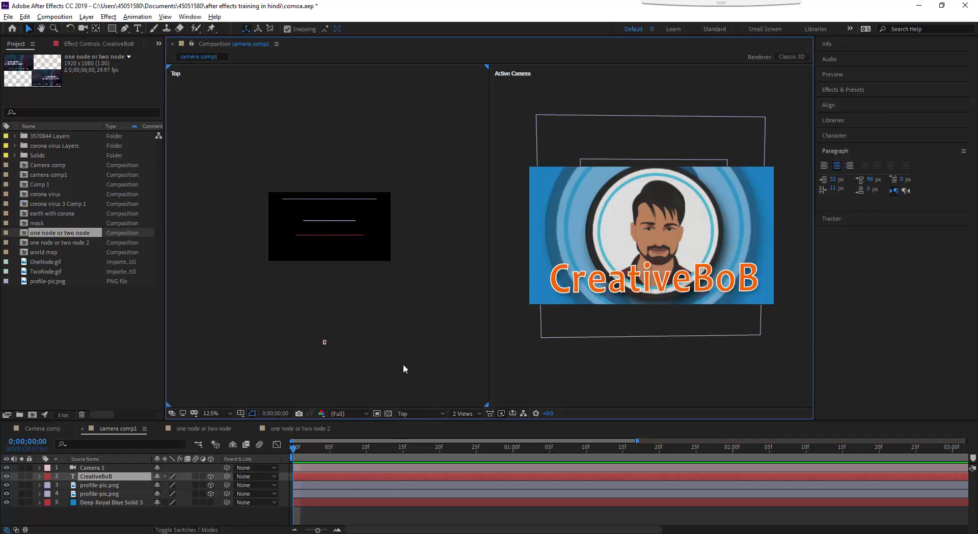
click(305, 235)
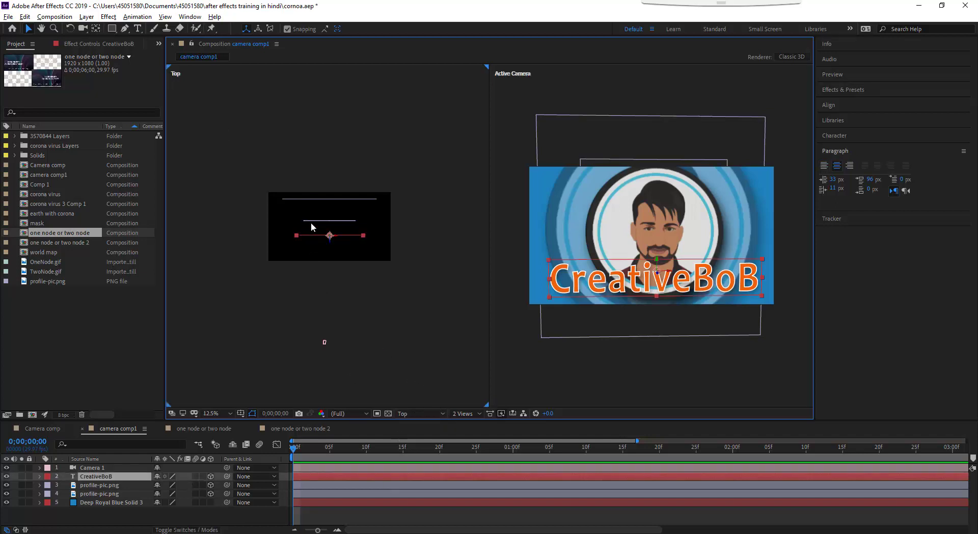
click(311, 221)
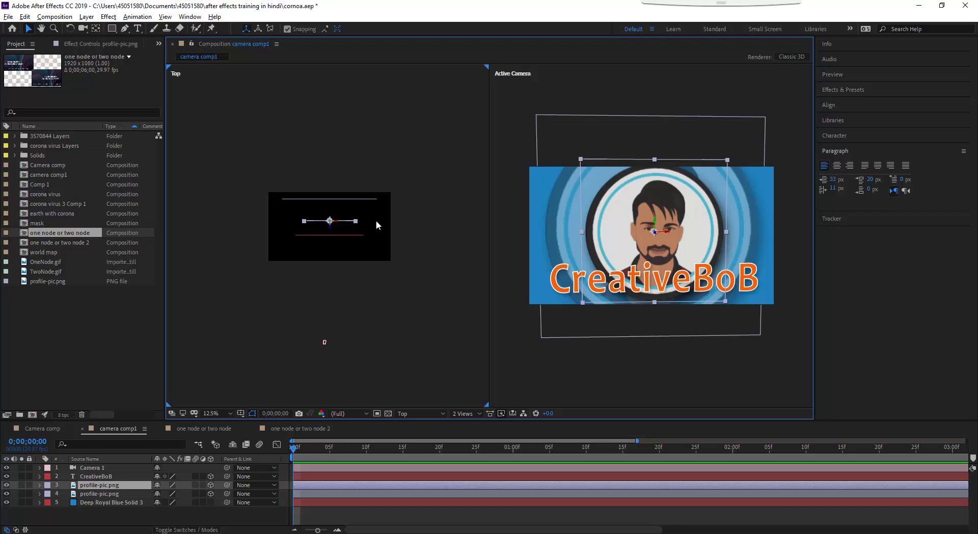
click(329, 200)
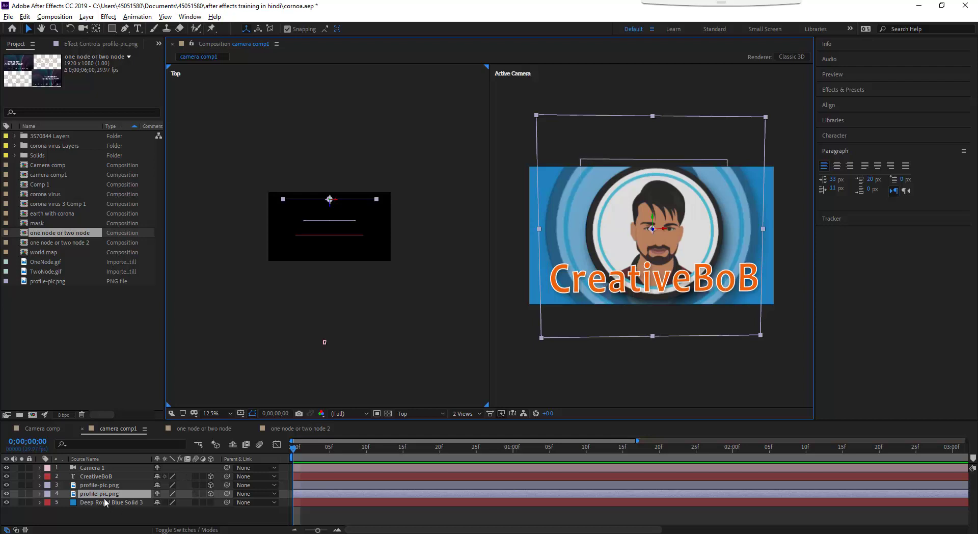
click(114, 477)
click(118, 485)
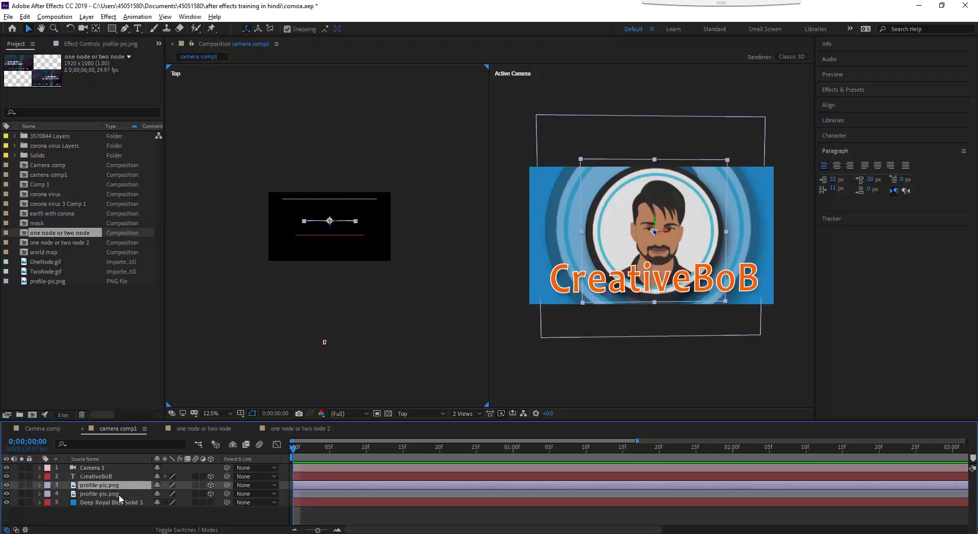
click(121, 494)
click(122, 484)
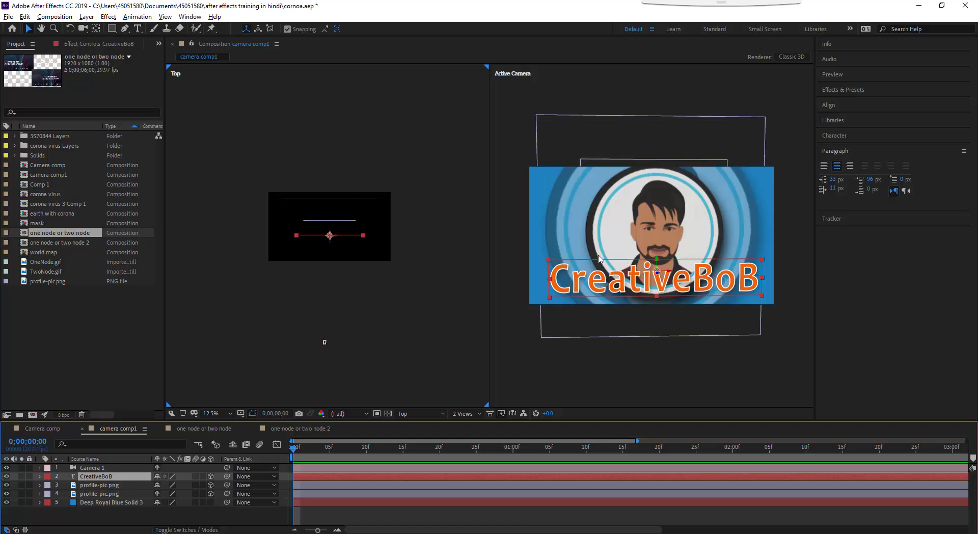
click(39, 428)
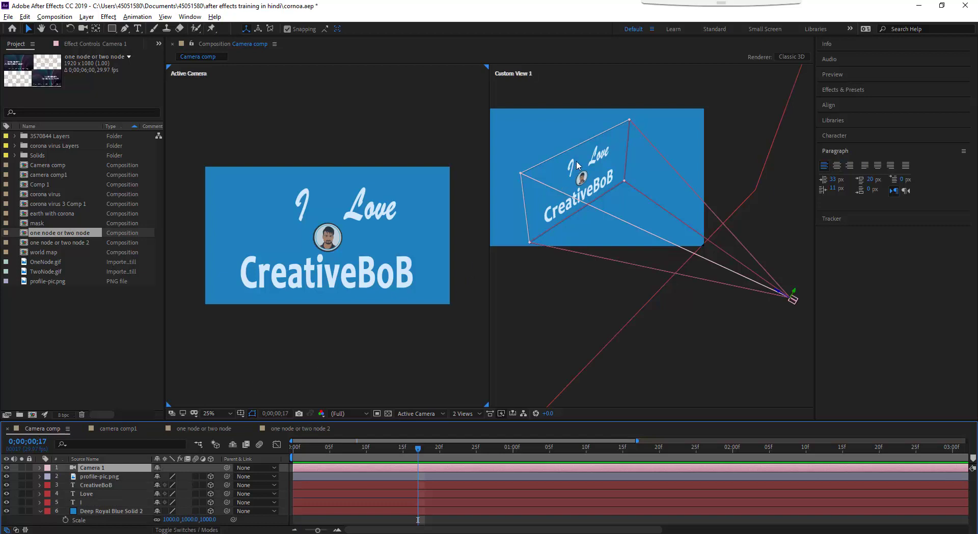
Move the CreativeBoB text and the profile-pic.png layer toward the camera along Z, with the picture in front.
click(85, 486)
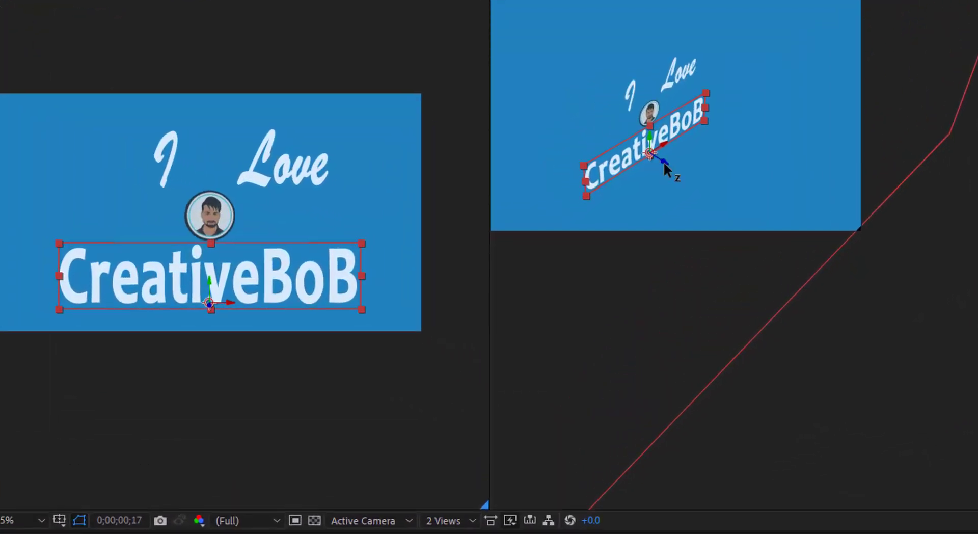
drag(663, 161, 687, 184)
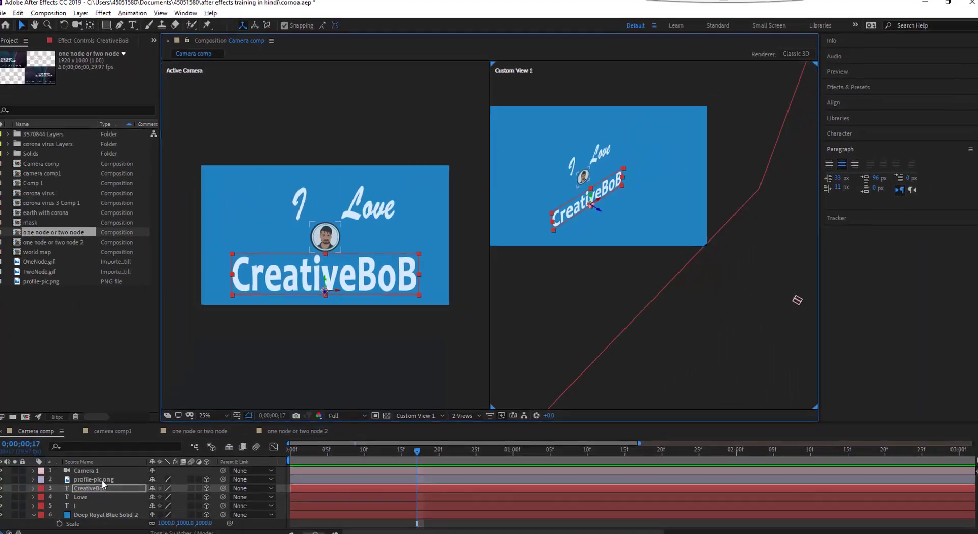
click(101, 476)
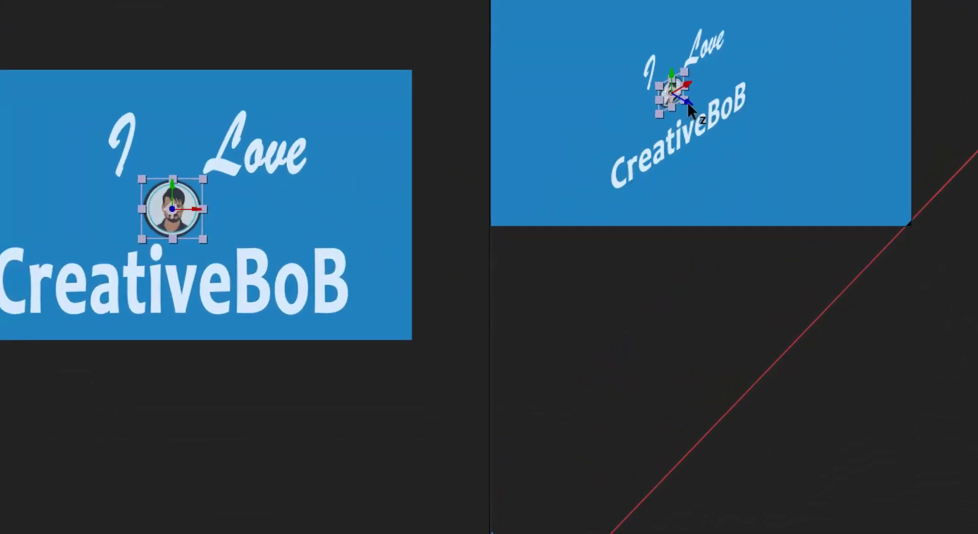
drag(714, 121, 769, 185)
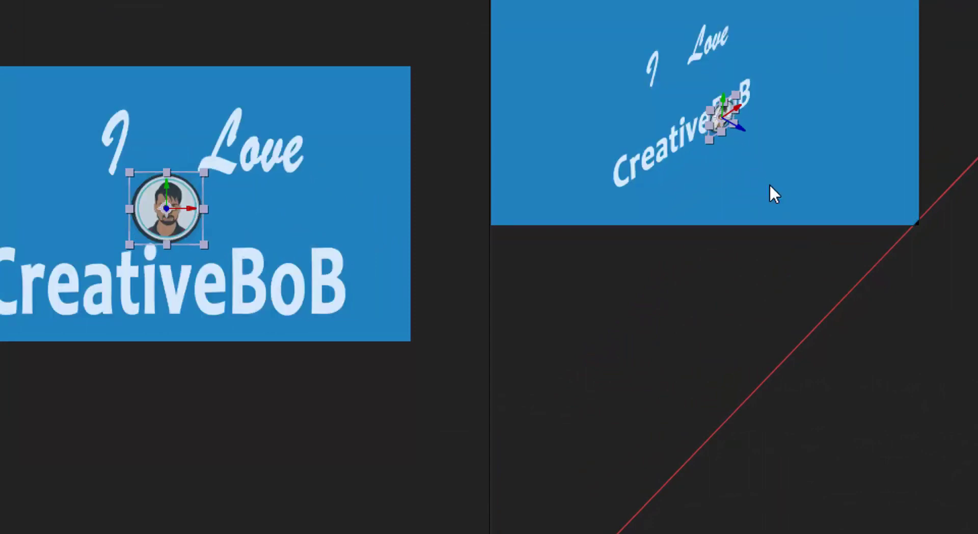
Move the Love text layer slightly toward the camera along Z, keeping it behind the CreativeBoB text.
key(ctrl+Down)
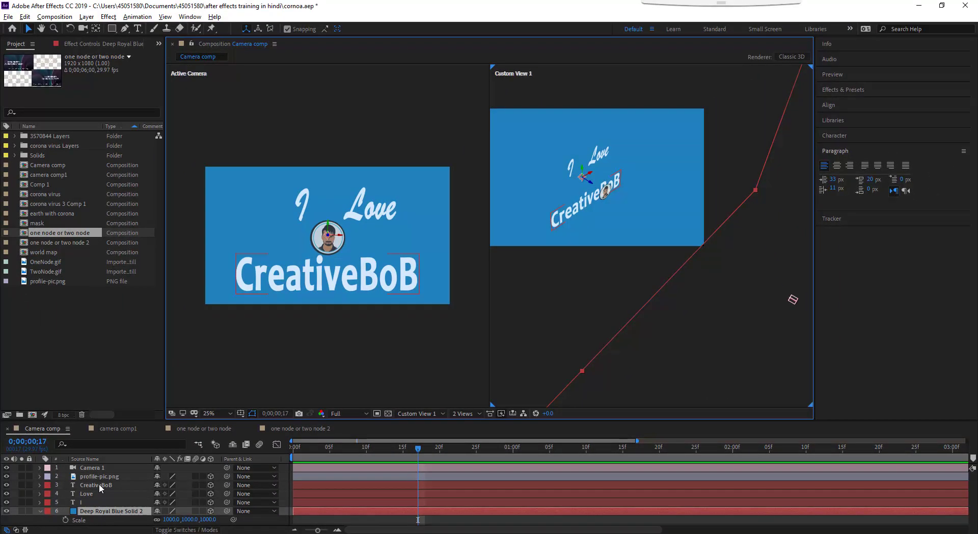
click(98, 484)
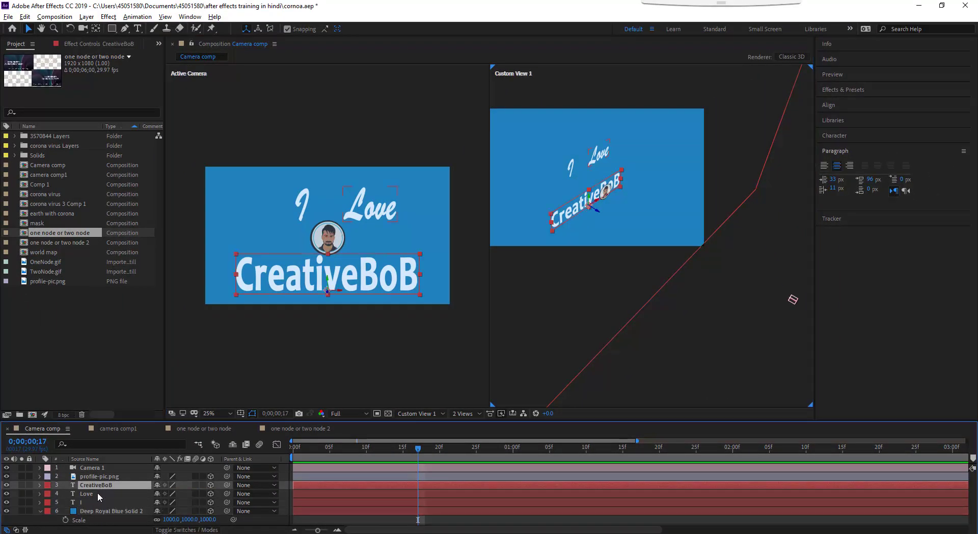
click(97, 492)
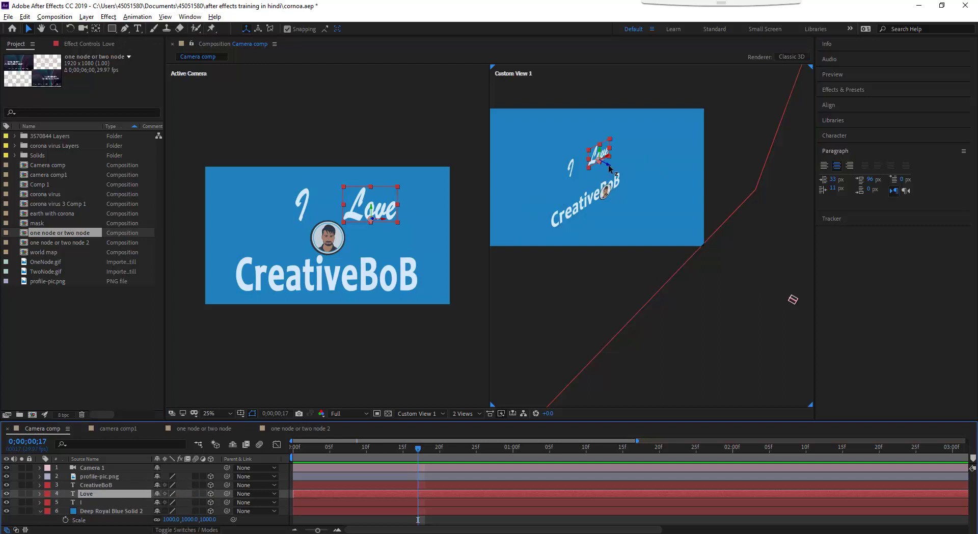
drag(613, 171, 612, 178)
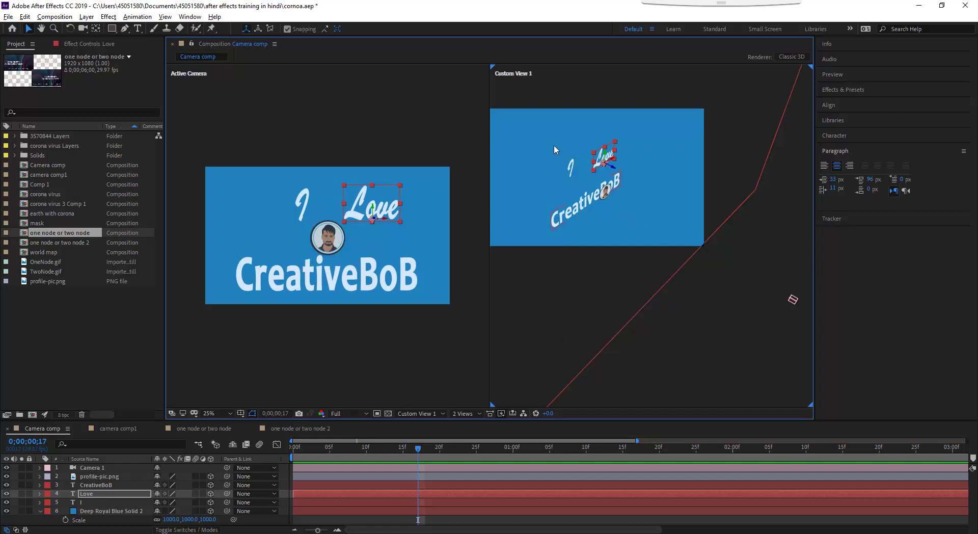
Switch the Custom View 1 viewport to Top and examine the depth of the profile-pic.png, CreativeBoB, Love and I layers.
click(472, 512)
click(418, 413)
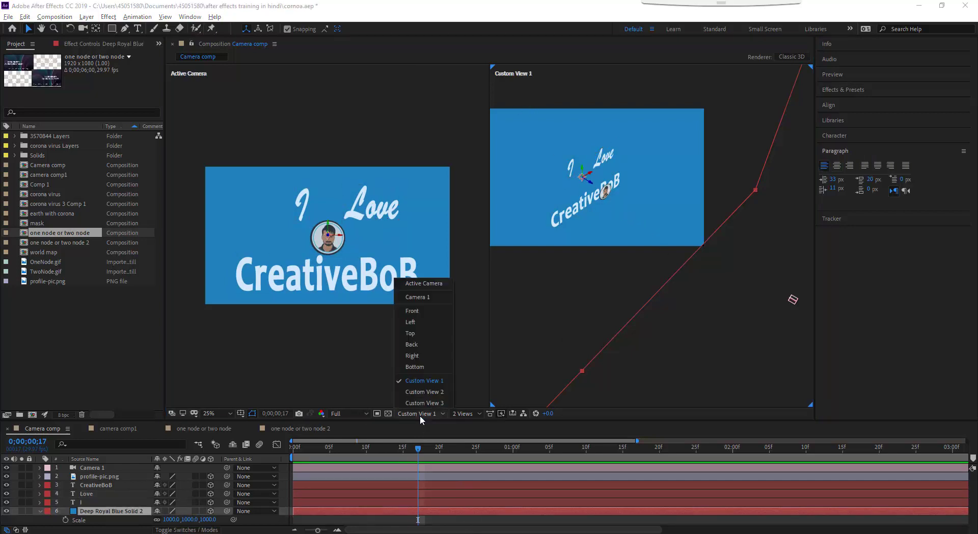
click(412, 334)
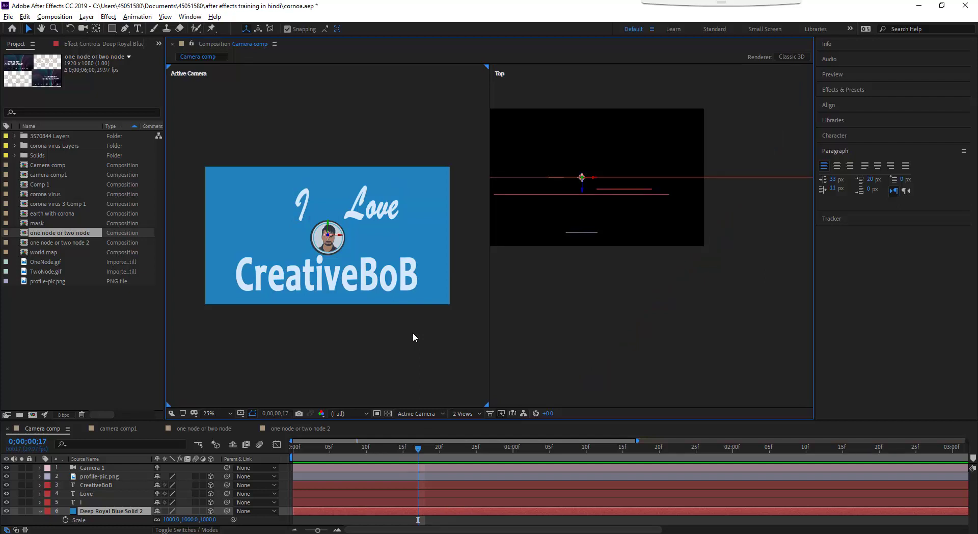
click(100, 477)
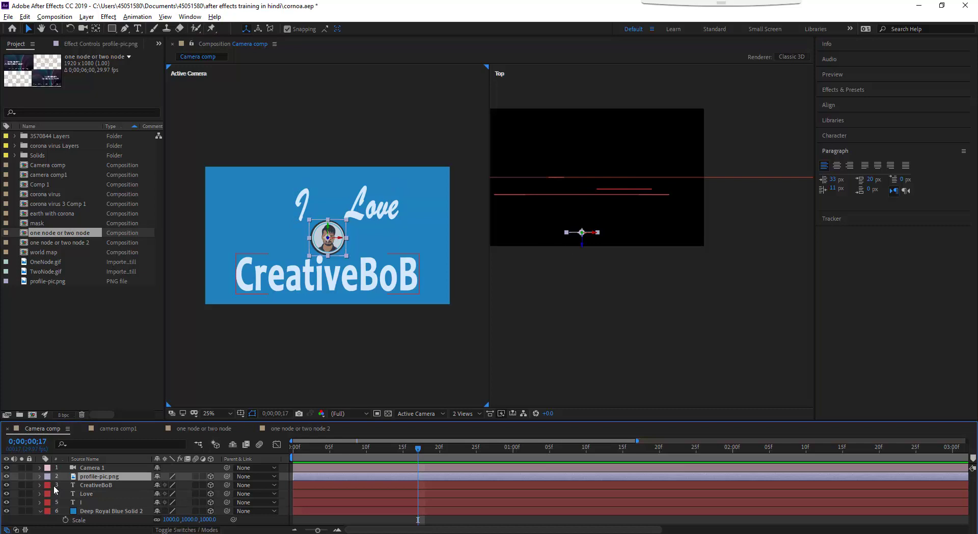
click(86, 485)
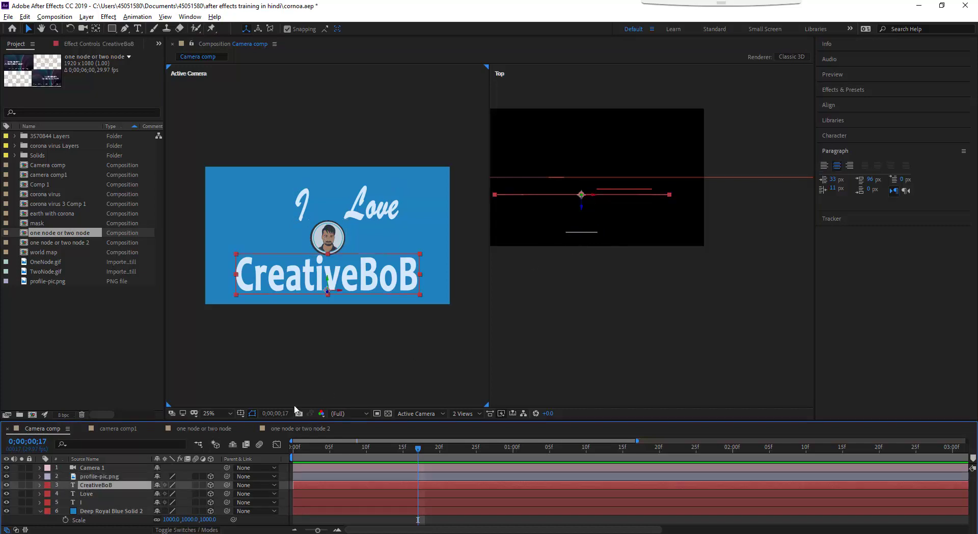
click(85, 494)
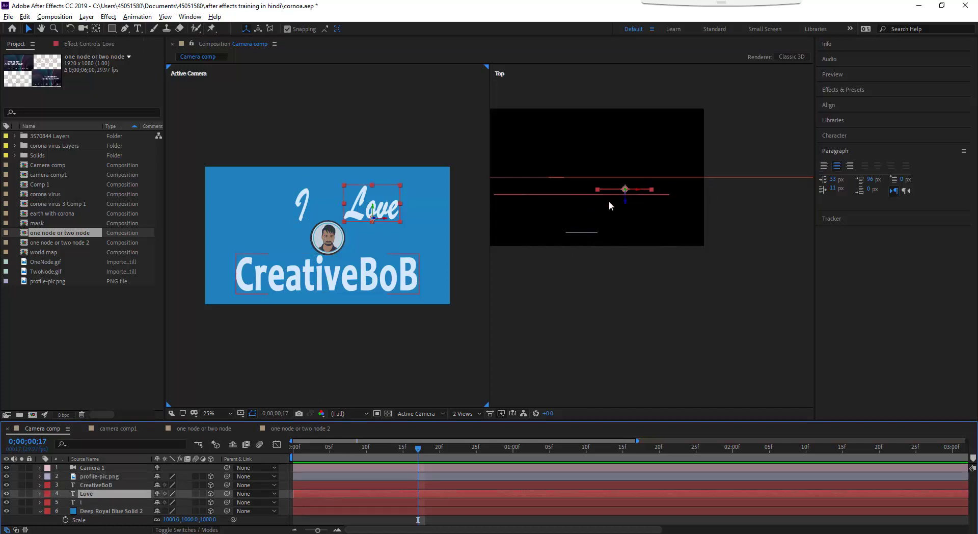
click(113, 503)
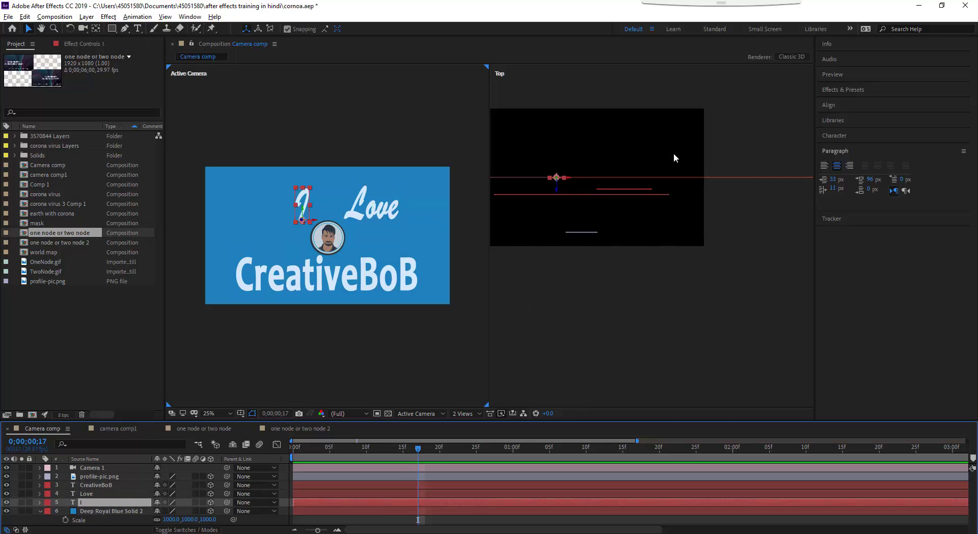
Move Deep Royal Blue Solid 2 back along Z so it sits behind the I text in the Top view.
click(128, 512)
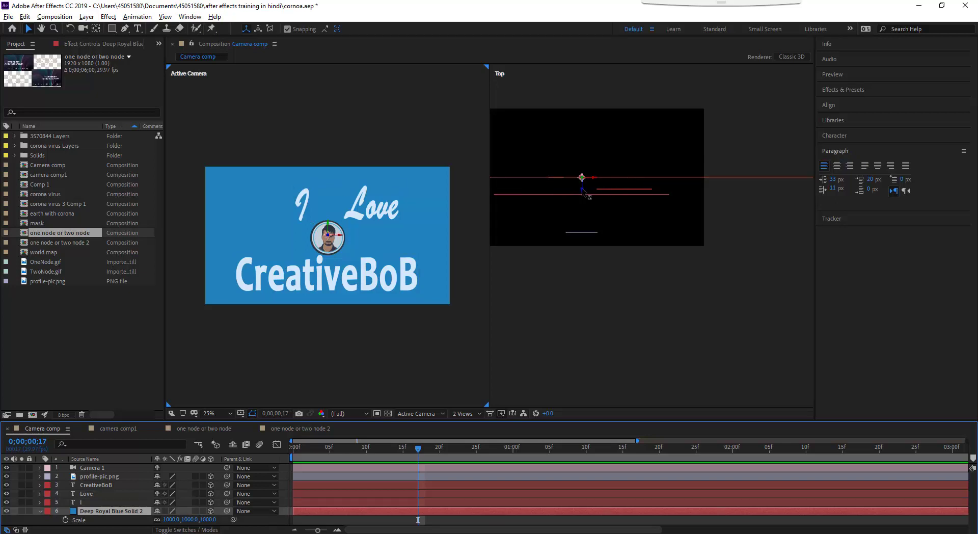
drag(584, 191, 584, 177)
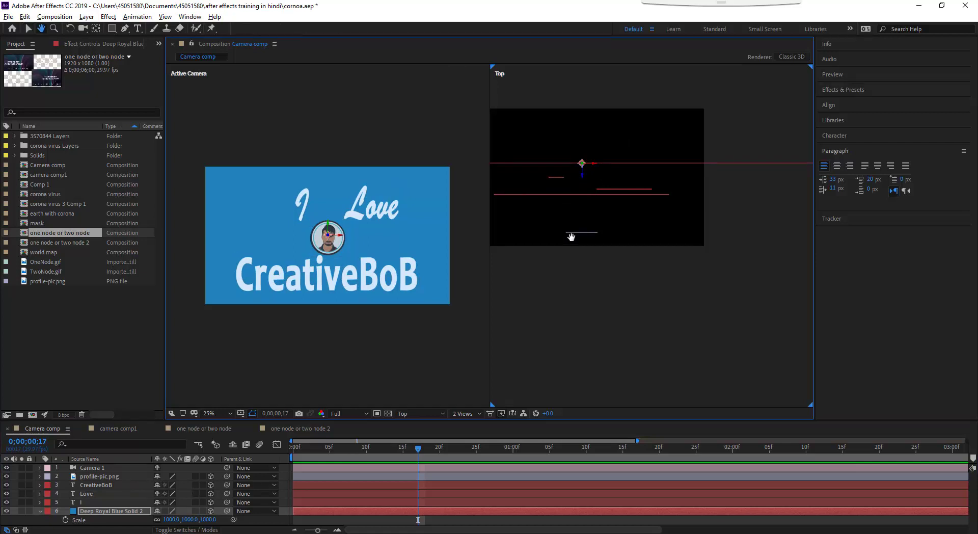
drag(571, 236, 647, 284)
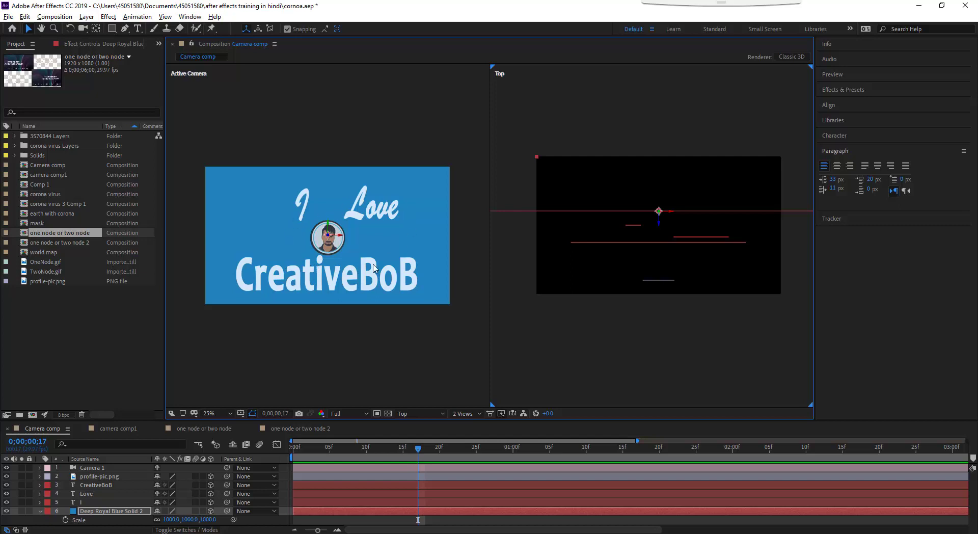
Switch the Top viewport to Custom View 1 and examine the I text layer and the blue background in perspective.
click(527, 350)
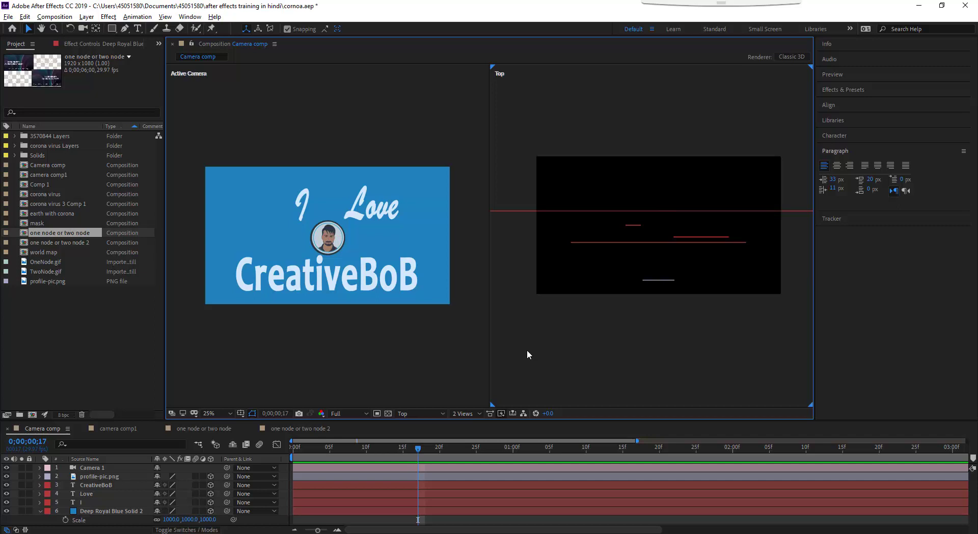
click(409, 412)
click(422, 382)
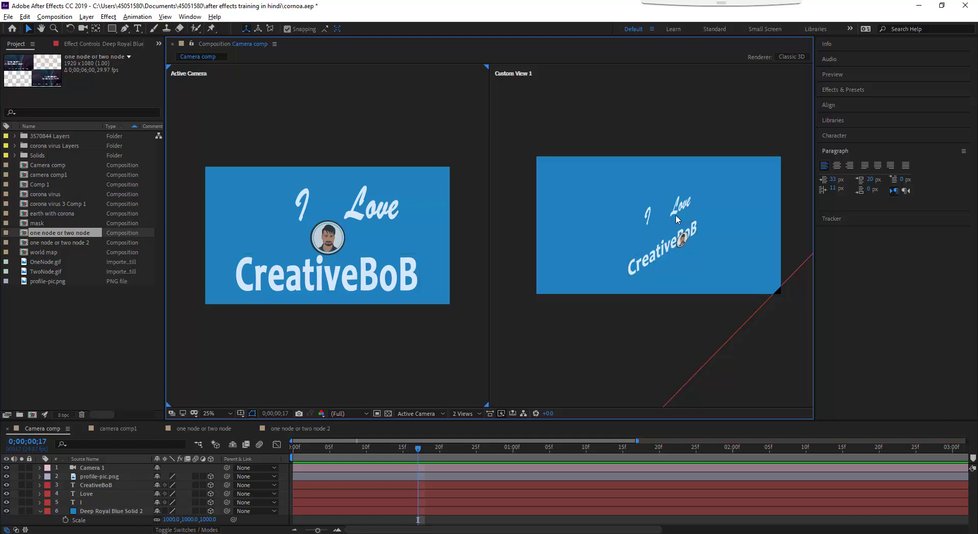
click(650, 221)
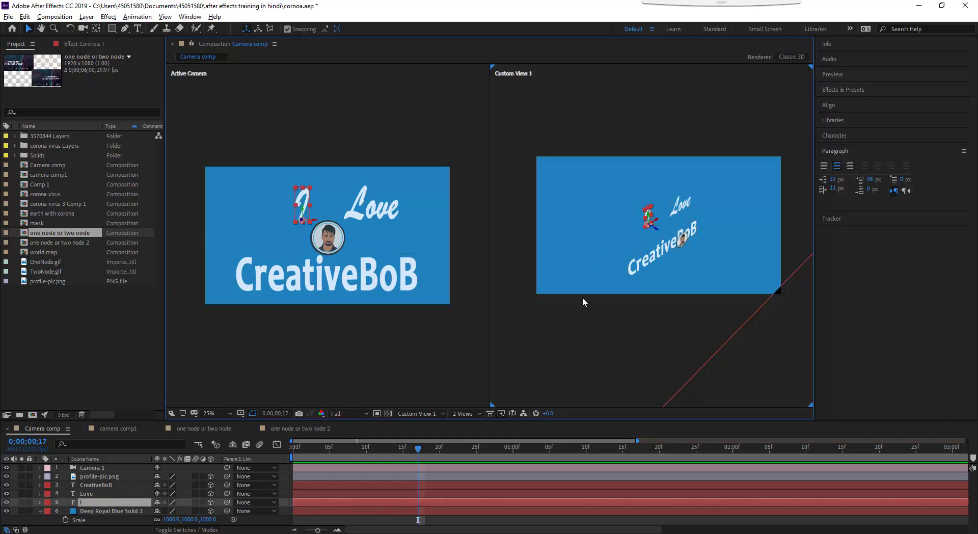
key(comma)
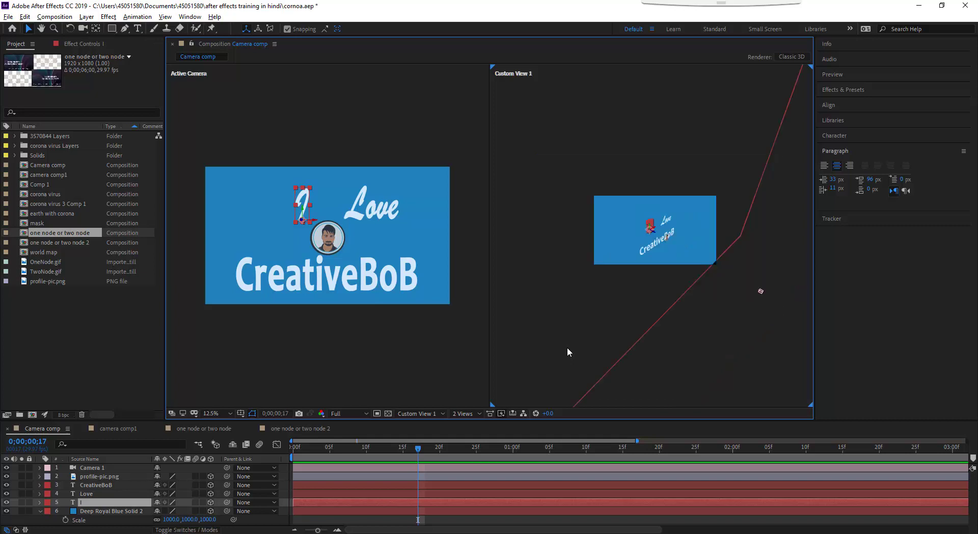
click(360, 325)
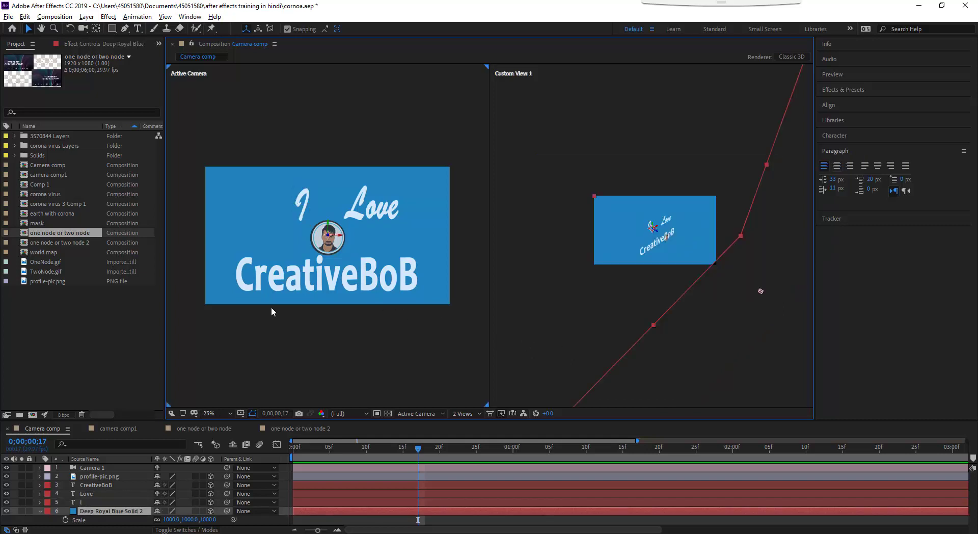
Change the composition to a single Active Camera view and magnify it to 50%.
click(464, 413)
click(465, 423)
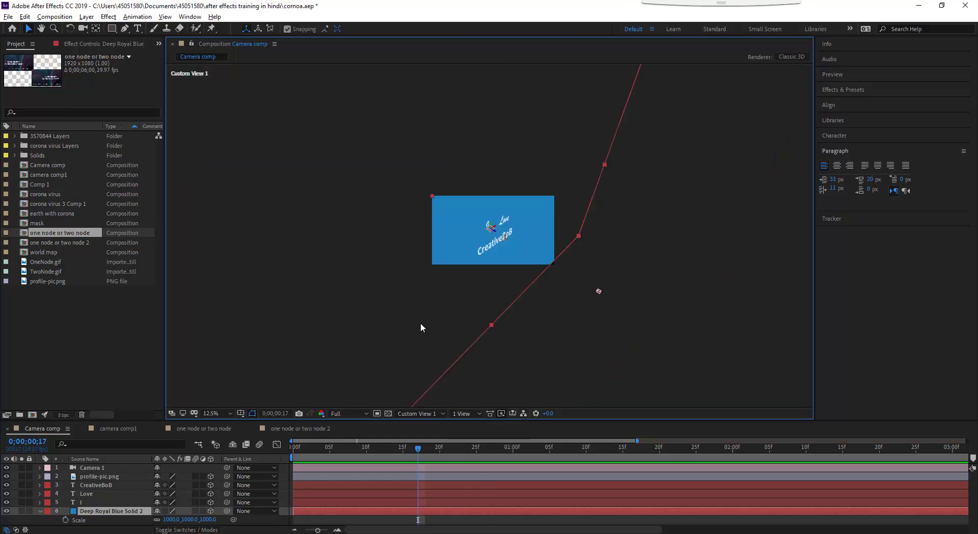
click(423, 414)
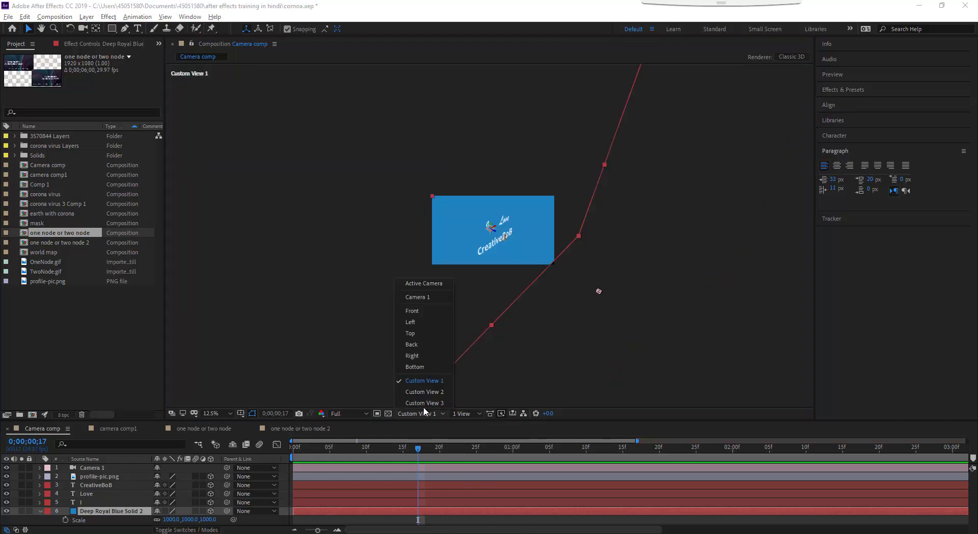
click(415, 283)
key(period)
key(period)
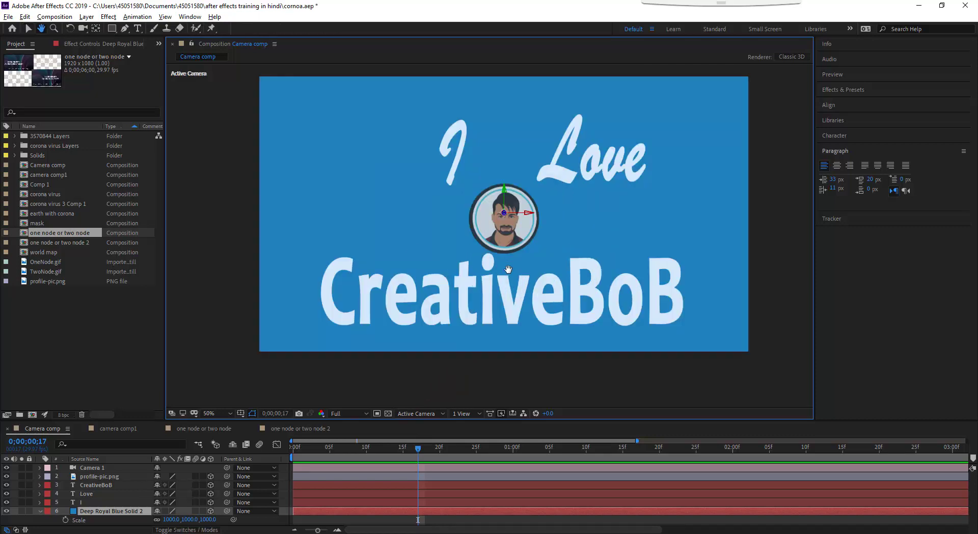
drag(504, 260, 500, 280)
Choose the Unified Camera Tool after reviewing the other camera tools, and try orbiting Camera 1, undoing the trial move.
drag(80, 32, 121, 31)
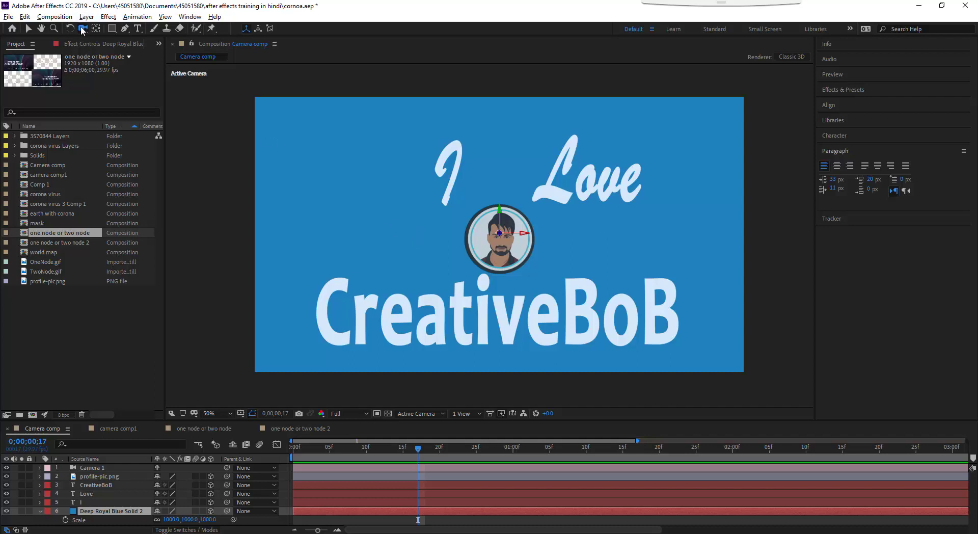
drag(83, 29, 135, 48)
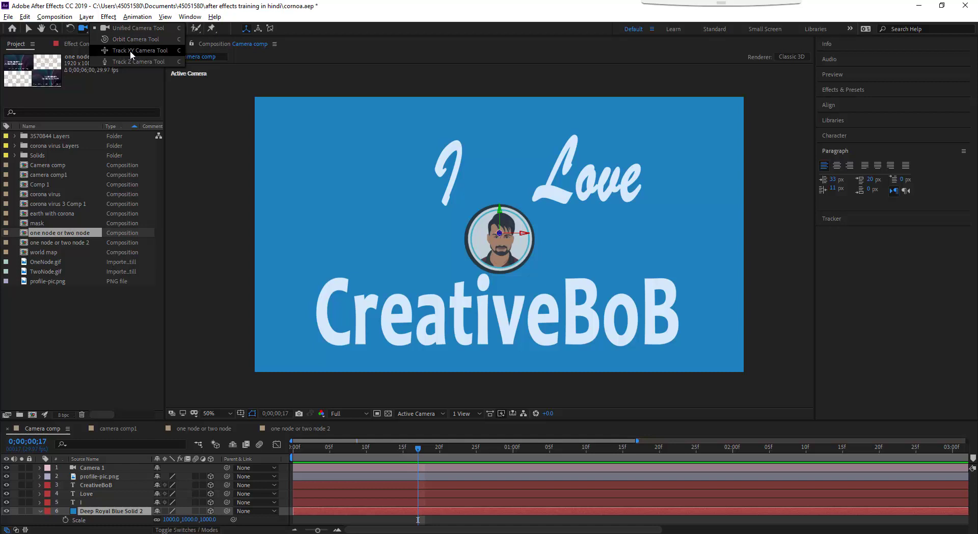
drag(145, 51, 130, 60)
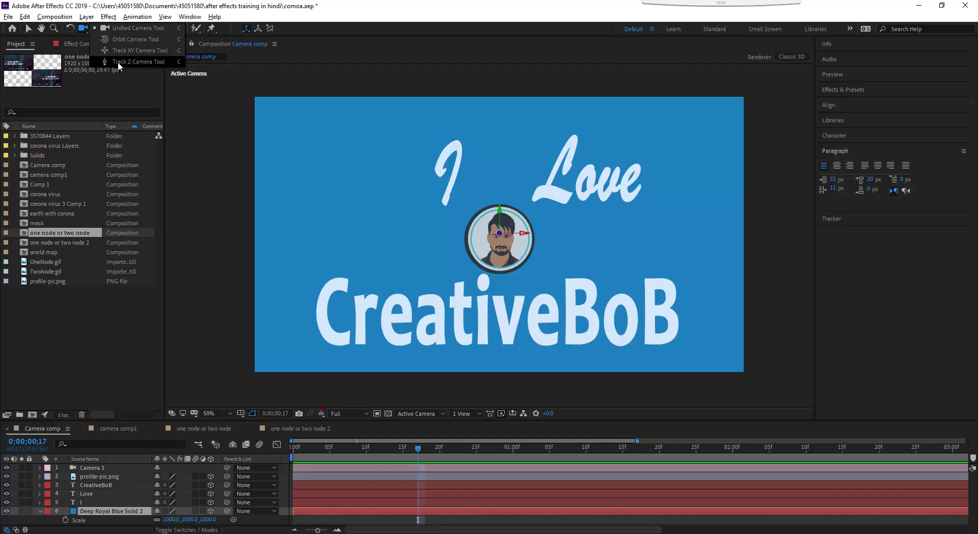
drag(154, 63, 107, 28)
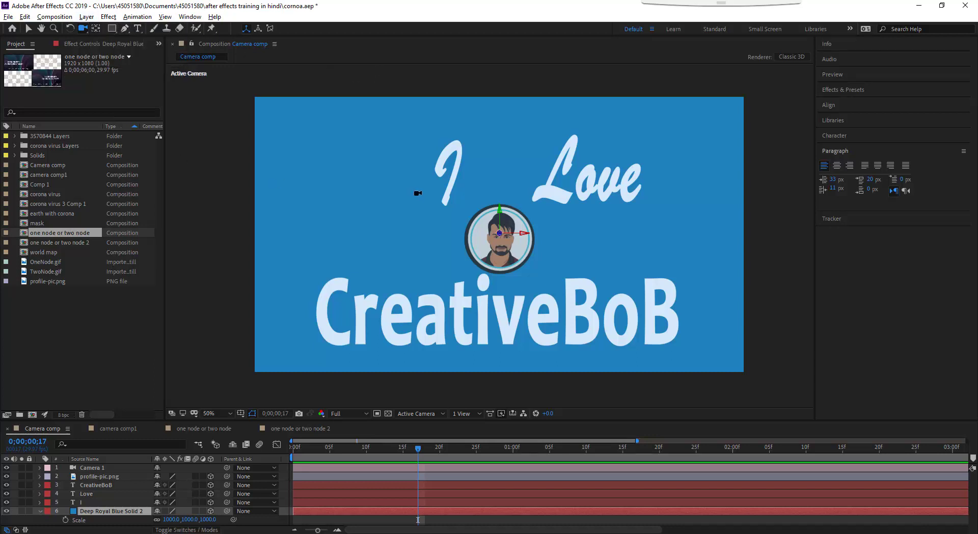
drag(532, 224, 484, 230)
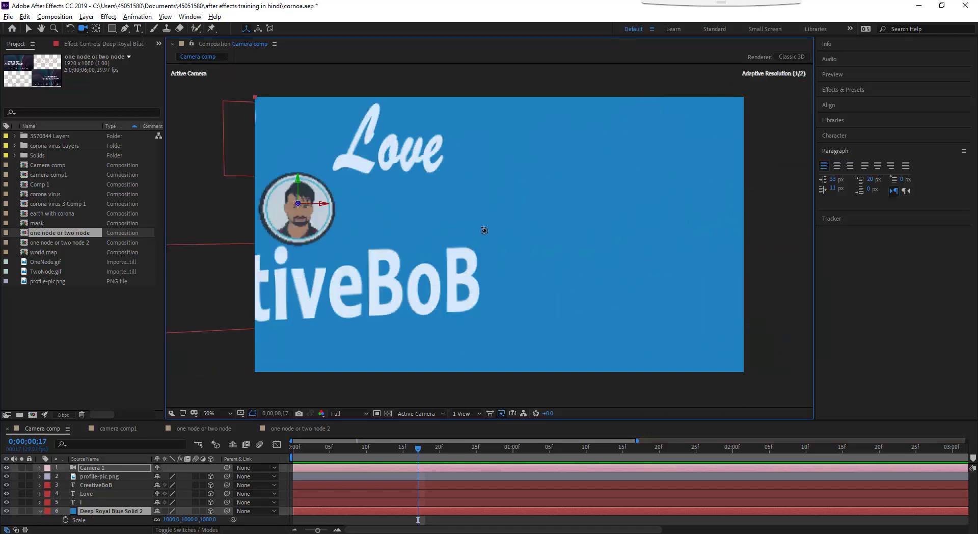
key(ctrl+z)
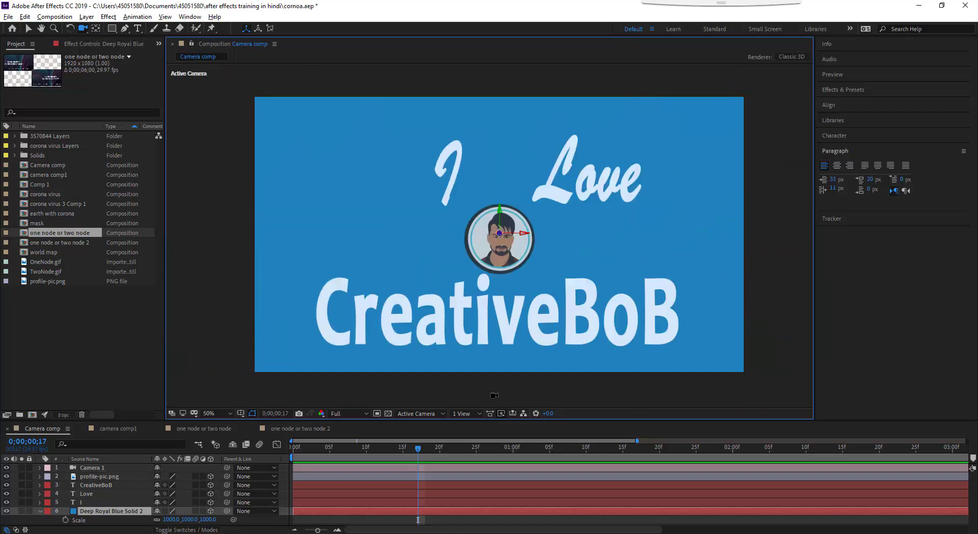
Split the composition into two horizontal views, showing Custom View 1 beside the Active Camera, and select Camera 1.
click(472, 414)
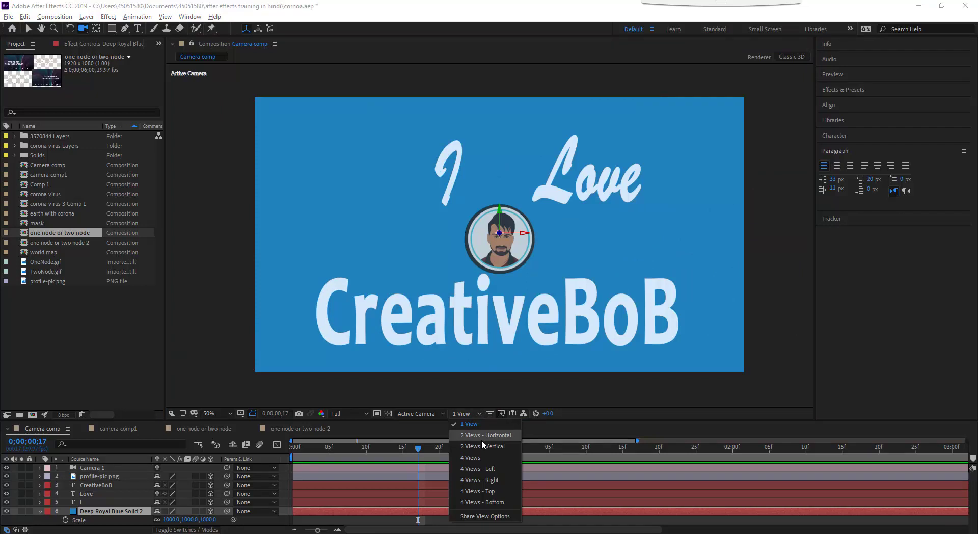
click(481, 439)
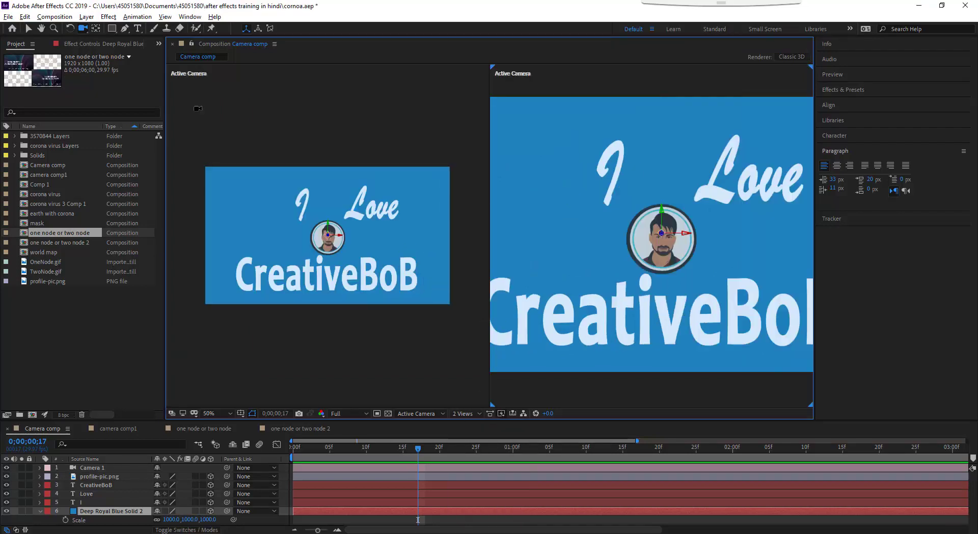
click(429, 413)
click(421, 381)
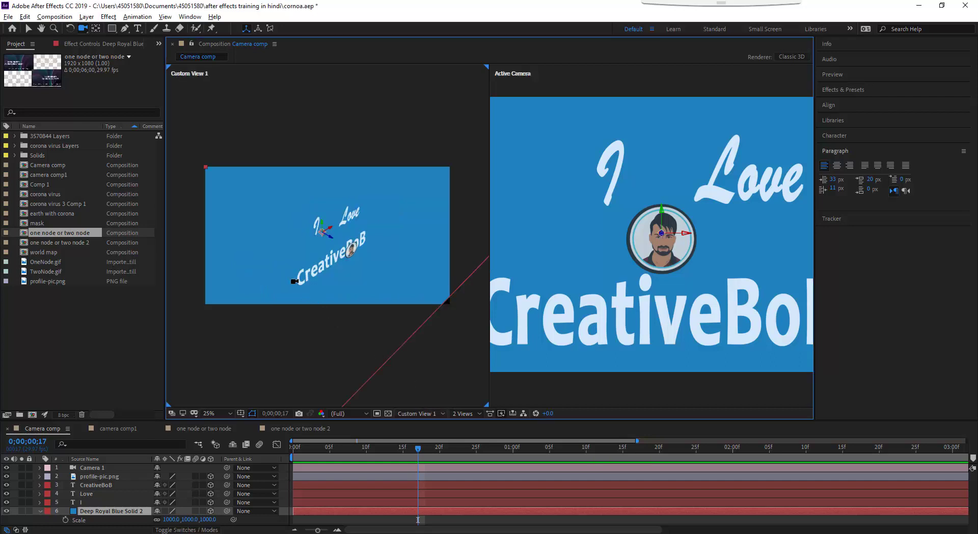
scroll(273, 292, down, 4)
click(87, 468)
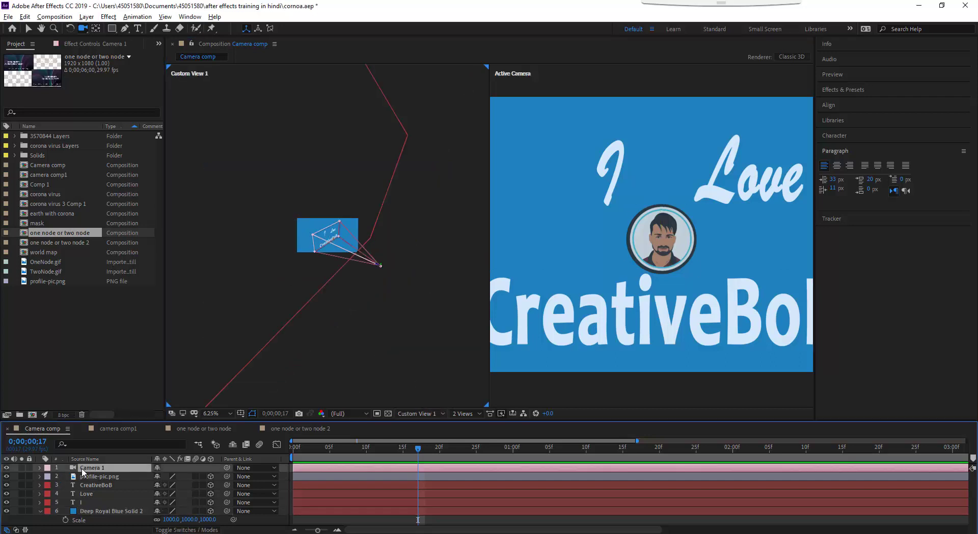
scroll(333, 266, up, 2)
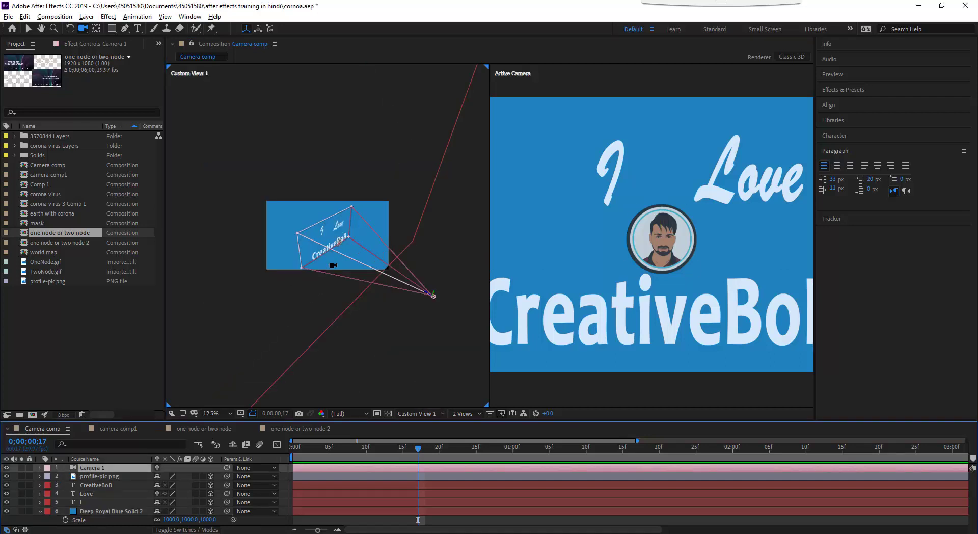
Rotate Camera 1 in several directions from the Active Camera view, finishing with the texts and profile picture back in frame.
click(690, 244)
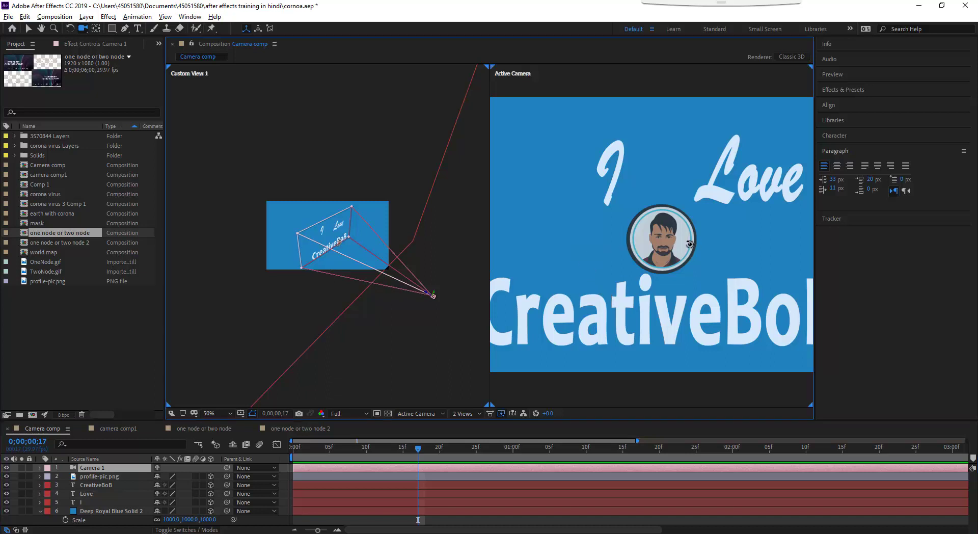
drag(690, 244, 660, 244)
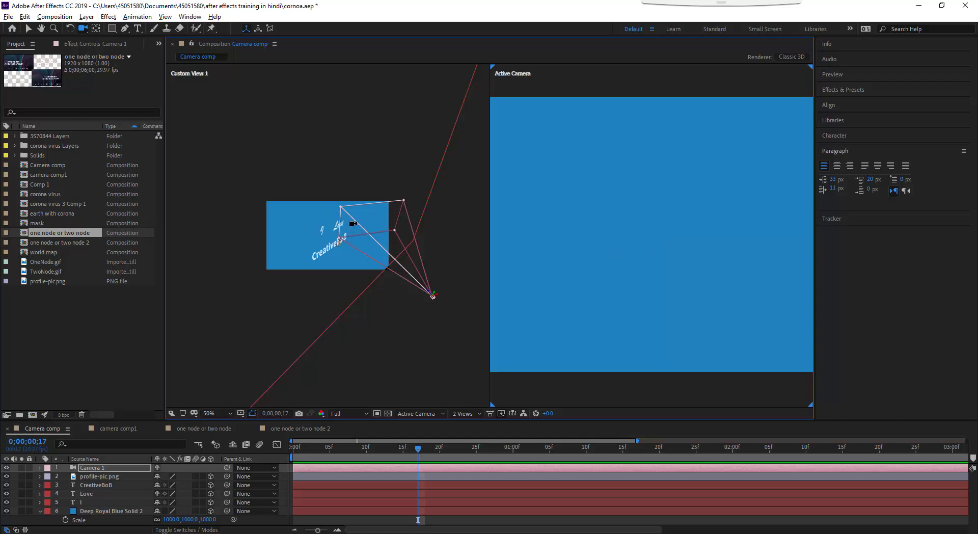
drag(515, 236, 564, 230)
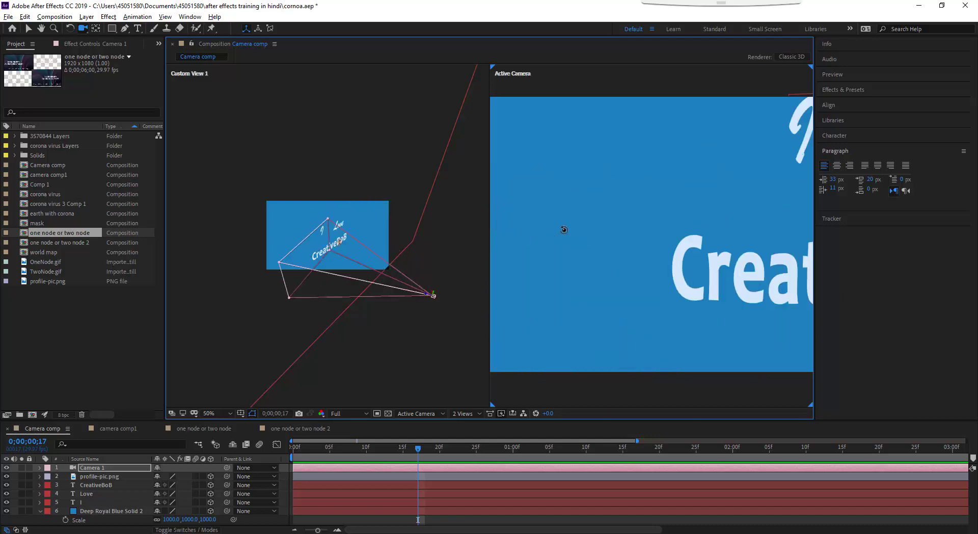
scroll(564, 230, down, 2)
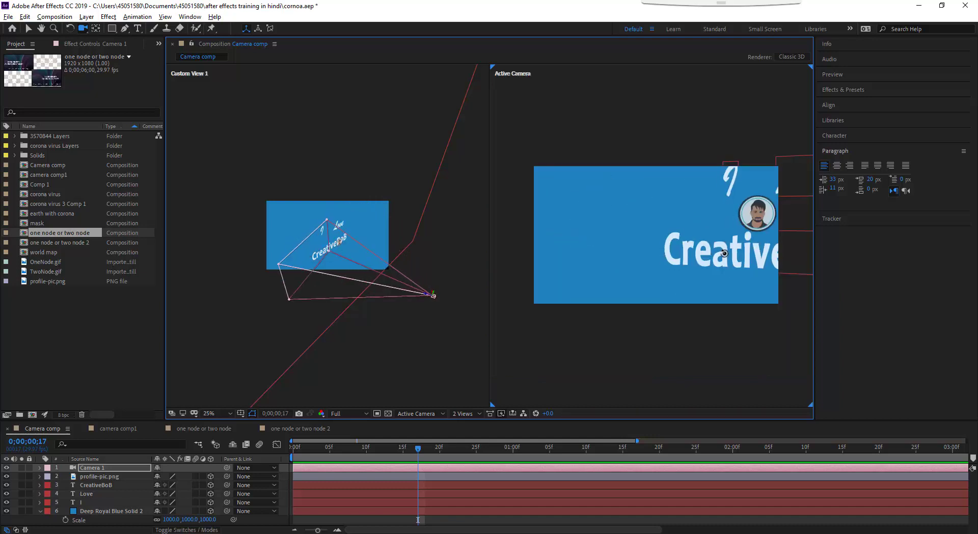
drag(725, 253, 739, 258)
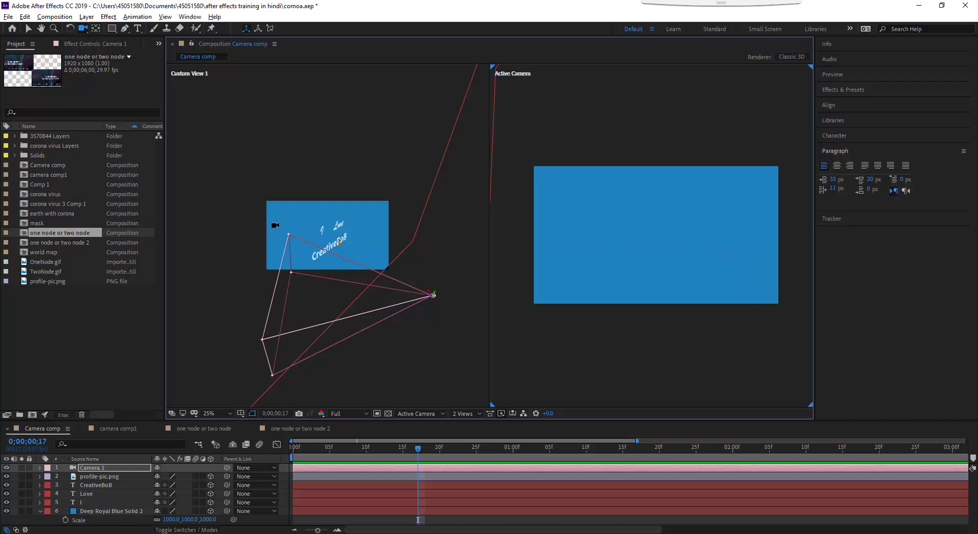
drag(591, 253, 643, 234)
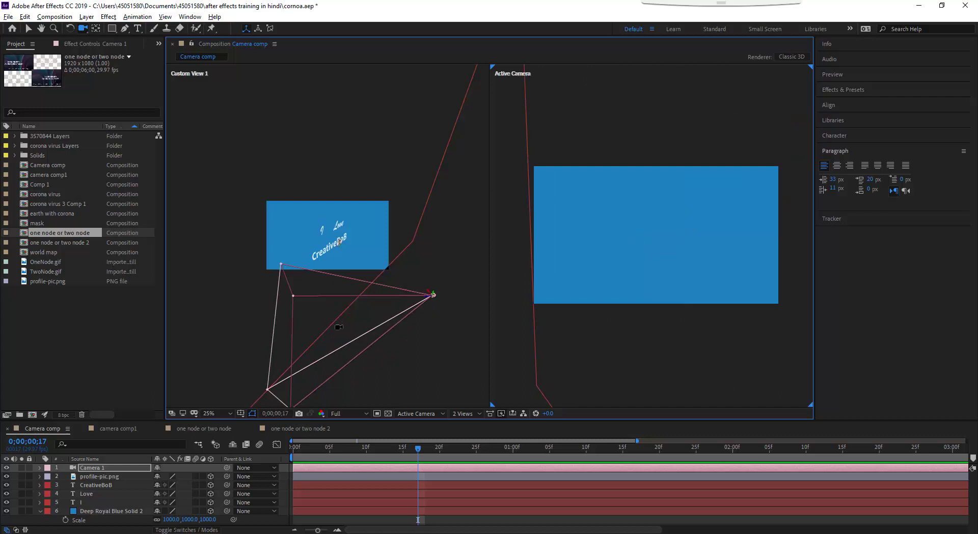
drag(627, 244, 580, 234)
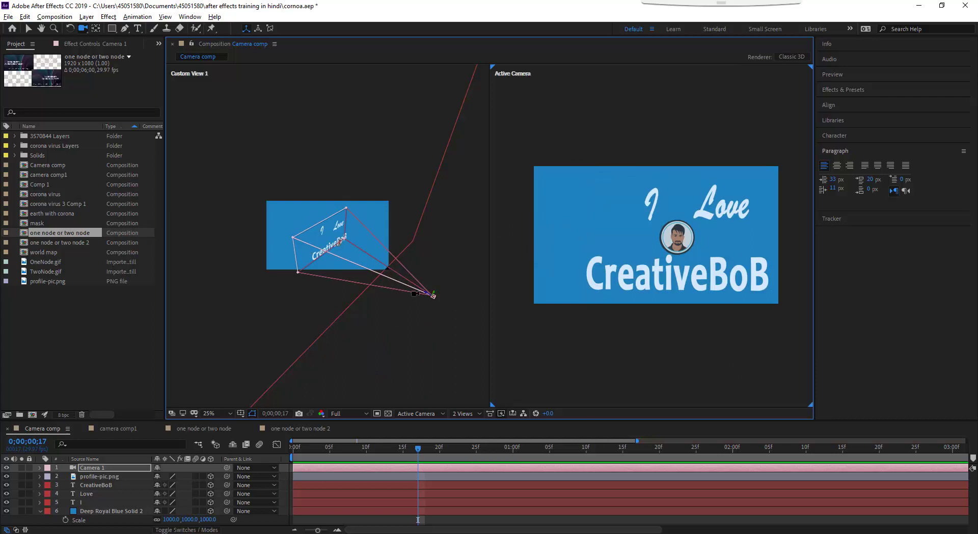
drag(630, 266, 621, 267)
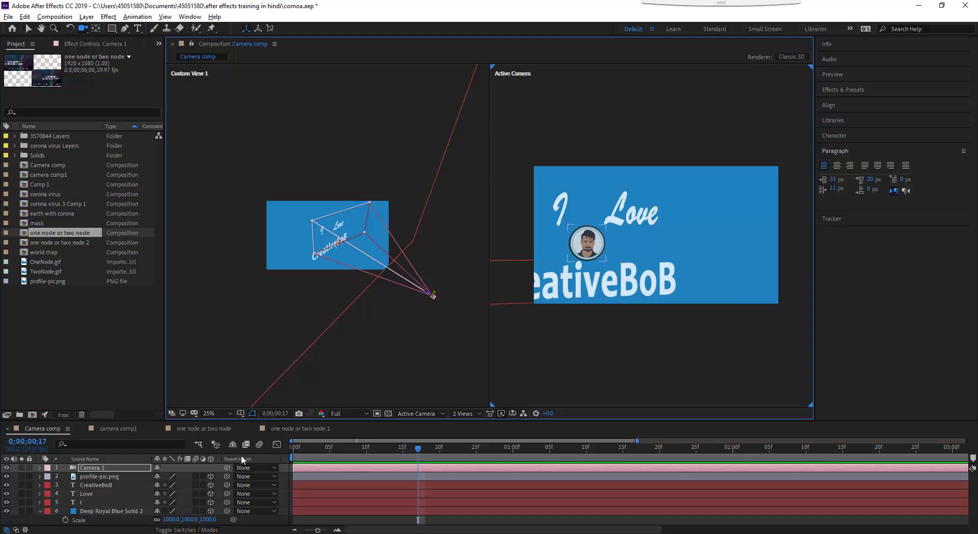
click(221, 426)
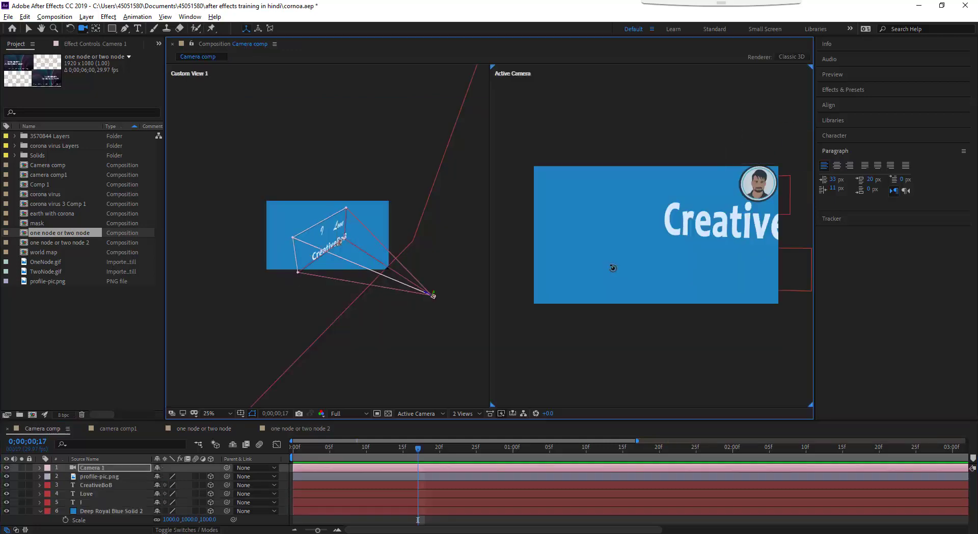
mouse_move(610, 267)
mouse_down()
mouse_move(596, 268)
mouse_move(614, 269)
mouse_up()
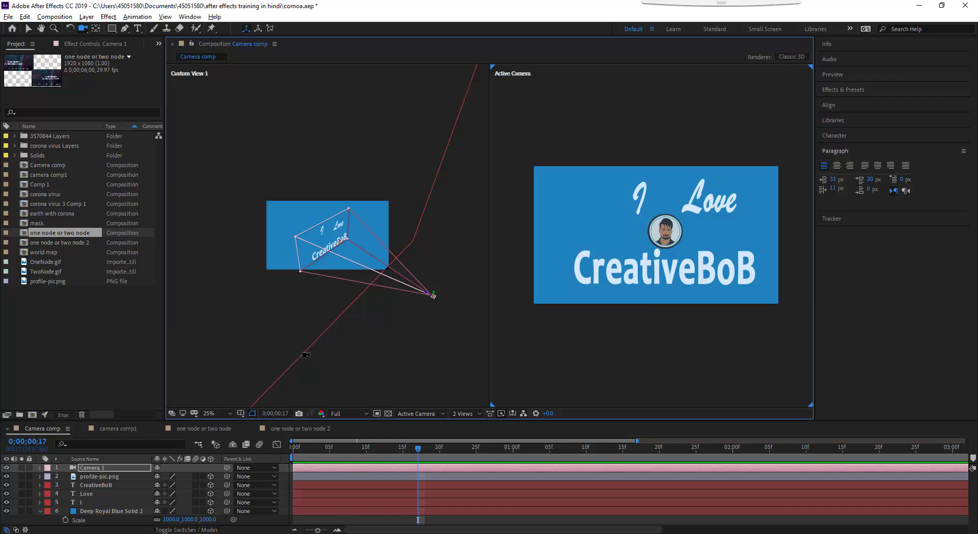
At time 0;00;00;00, return to a single Active Camera view and rotate Camera 1 slightly to centre the layers.
click(308, 448)
click(298, 487)
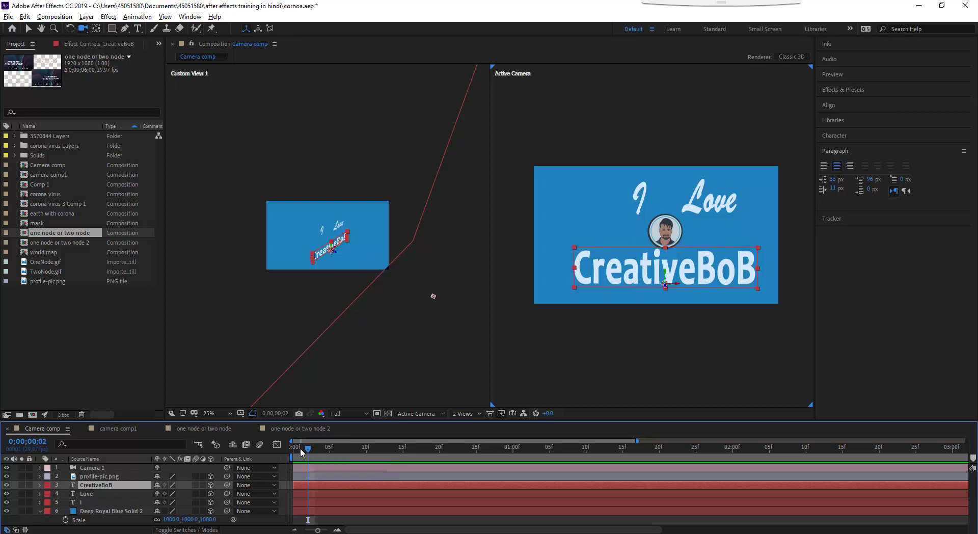
drag(301, 452, 294, 452)
click(464, 413)
click(472, 426)
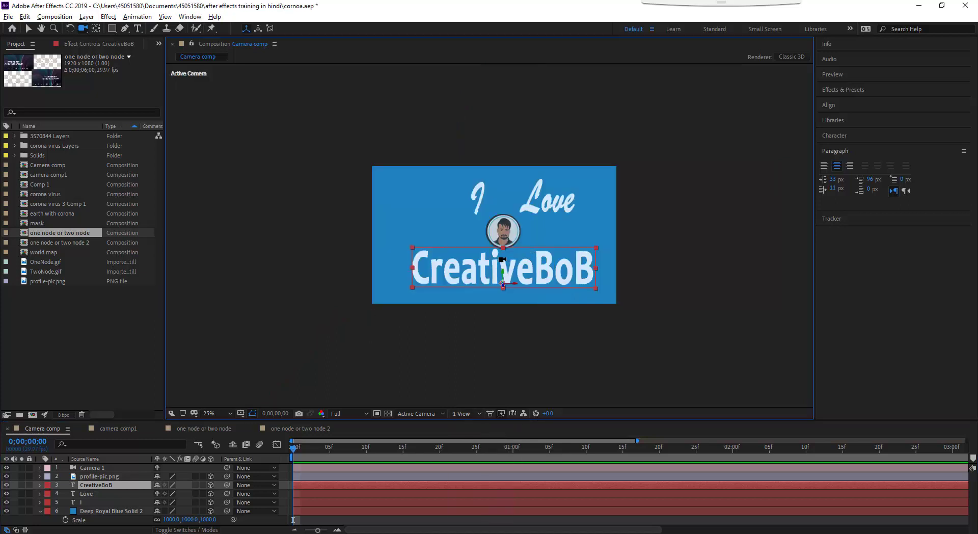
mouse_move(502, 259)
mouse_down()
mouse_move(463, 263)
mouse_move(499, 259)
mouse_up()
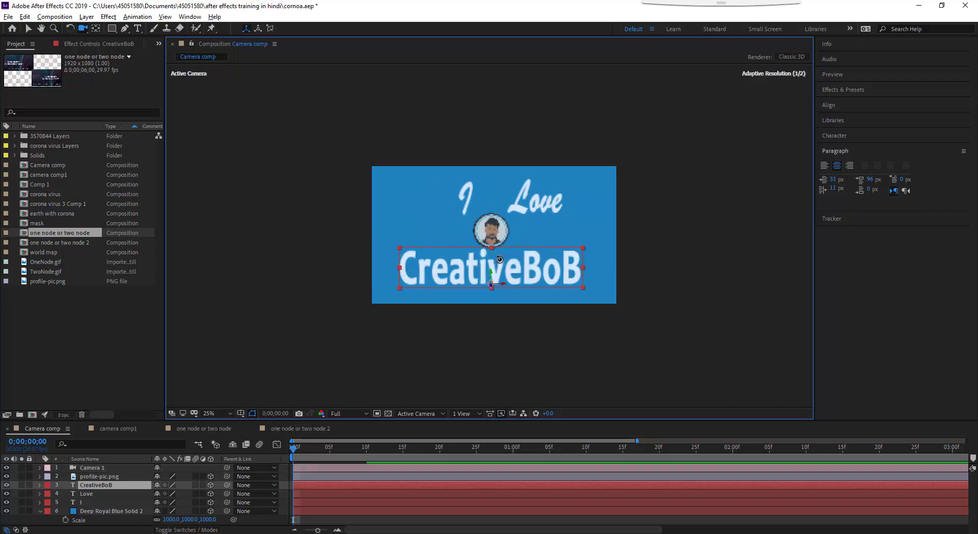
With the text layer I selected, move Camera 1 away from the layers and closer again using the Track Z Camera Tool.
click(299, 510)
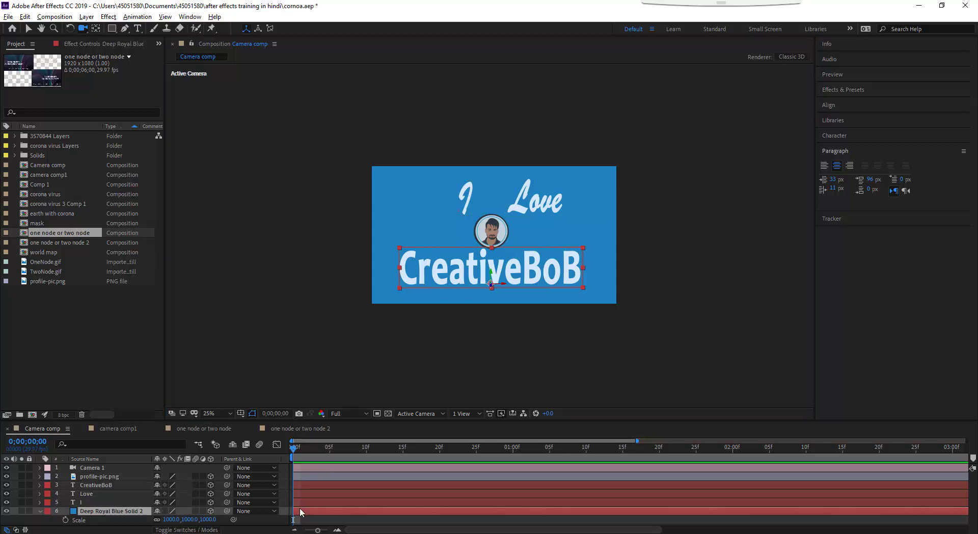
click(302, 502)
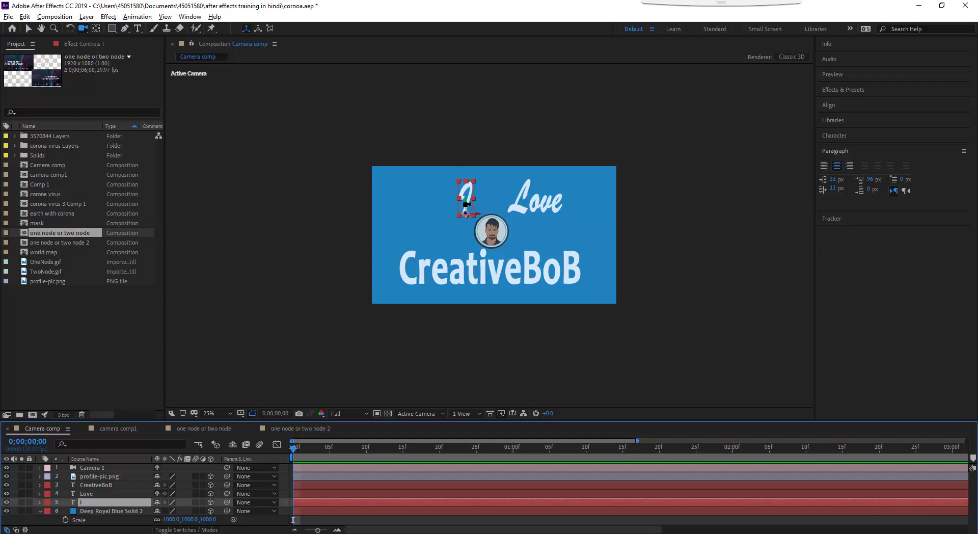
click(83, 30)
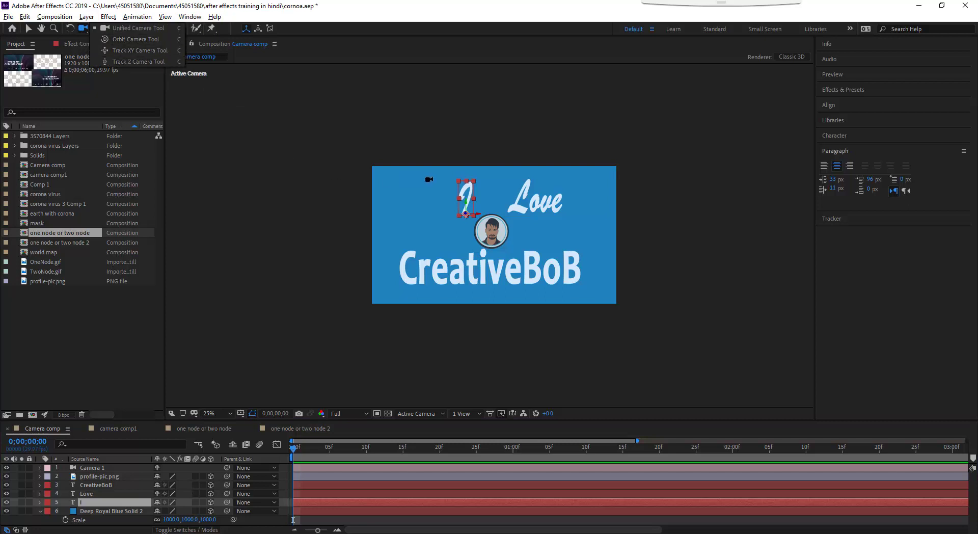
click(429, 180)
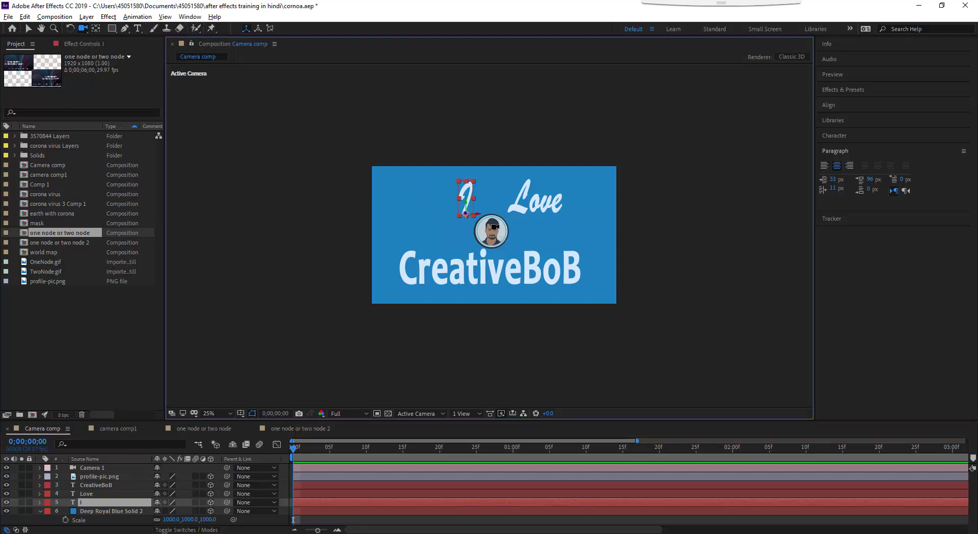
mouse_move(492, 224)
mouse_down()
mouse_move(448, 224)
mouse_move(540, 226)
mouse_move(503, 144)
mouse_move(499, 252)
mouse_move(495, 227)
mouse_up()
scroll(495, 227, up, 2)
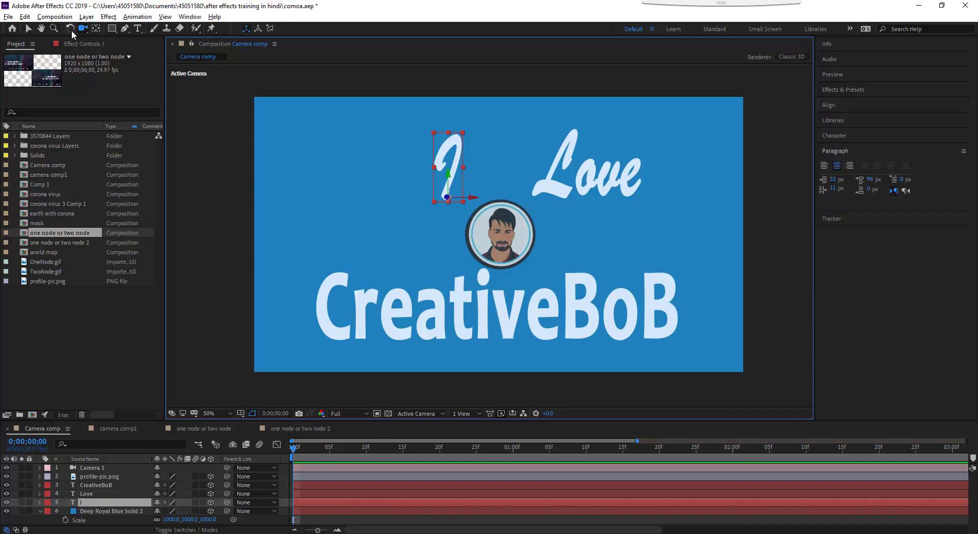
drag(82, 28, 165, 60)
drag(524, 220, 517, 362)
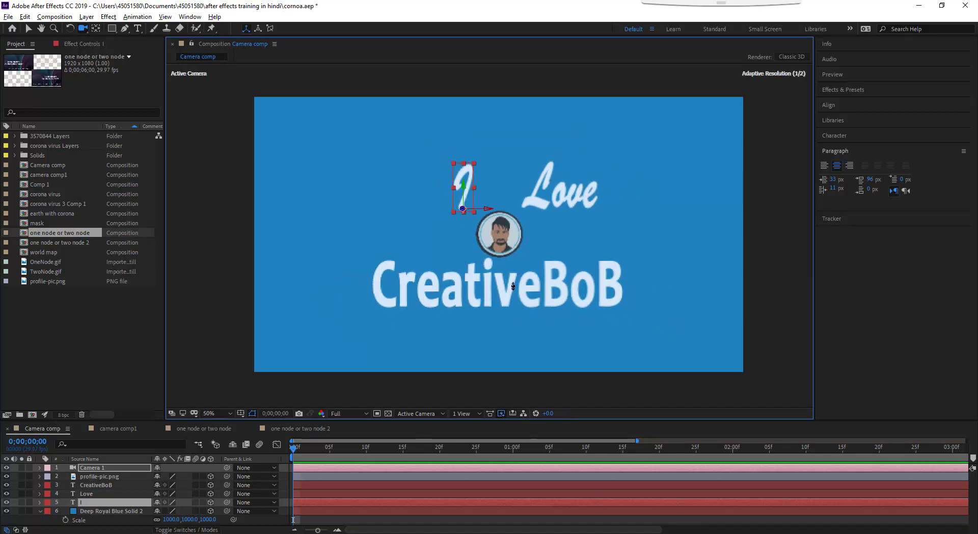
drag(513, 286, 505, 400)
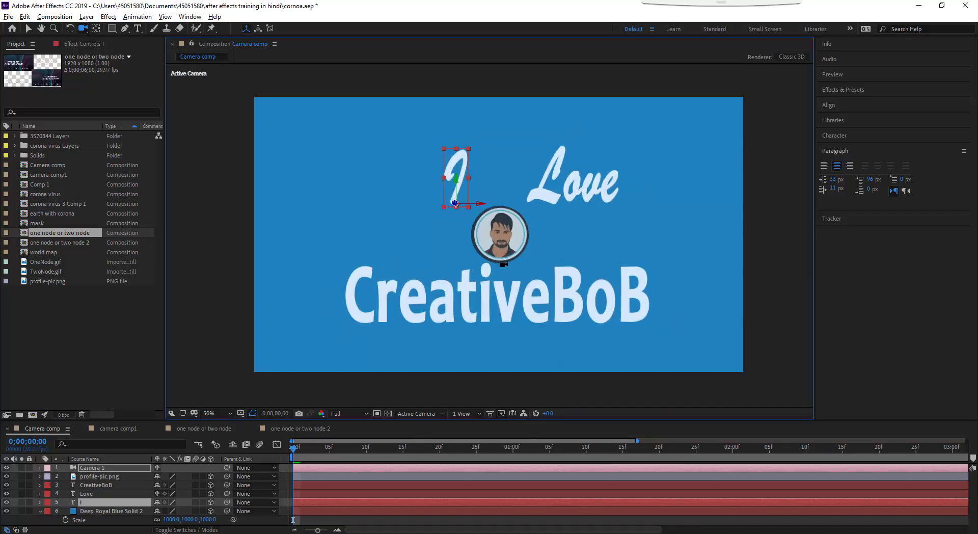
Split the composition into two horizontal views, select Camera 1 and move it in depth from the Active Camera view.
click(472, 415)
click(484, 447)
click(93, 470)
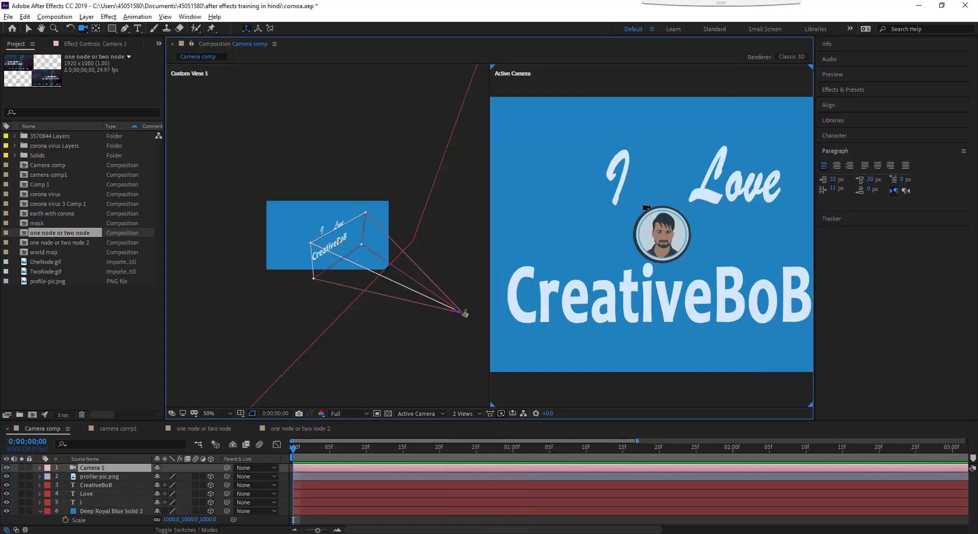
drag(647, 213, 581, 96)
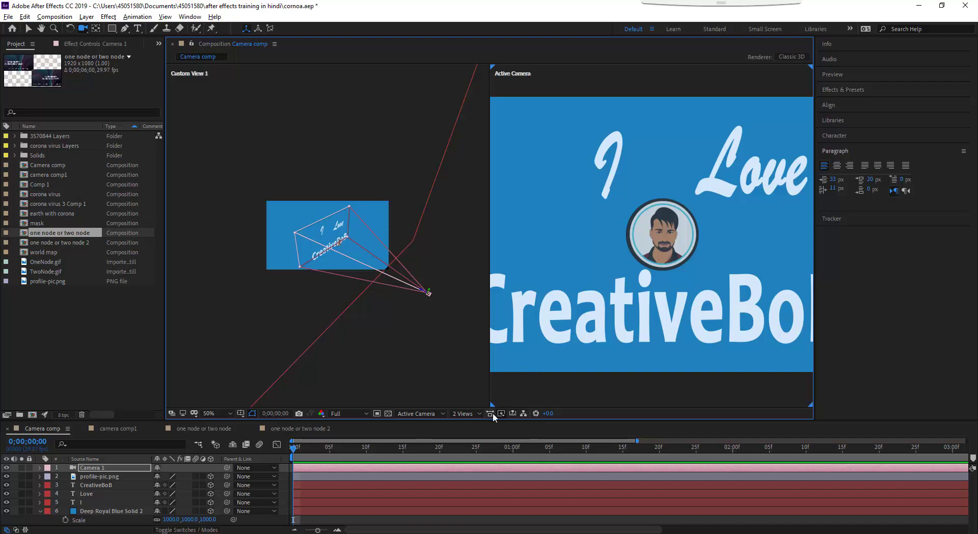
Return to a single view and frame the text layer I in the camera with Look at Selected Layers.
click(465, 416)
click(467, 431)
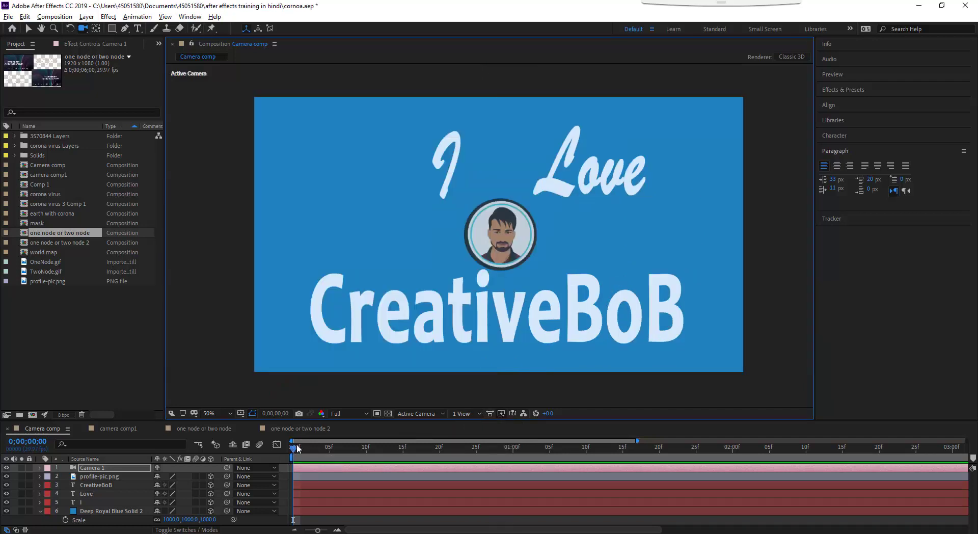
mouse_move(292, 447)
mouse_down()
mouse_move(323, 448)
mouse_move(292, 451)
mouse_up()
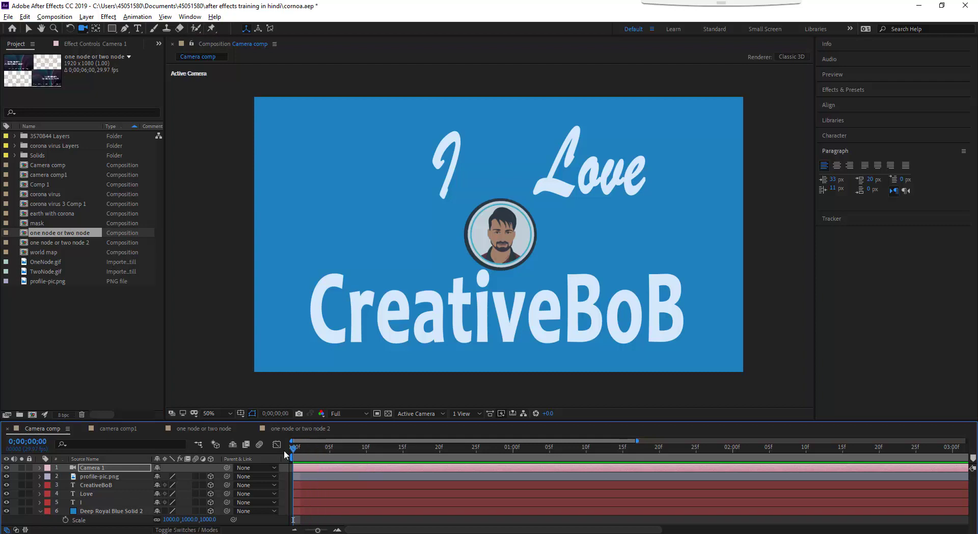
click(298, 502)
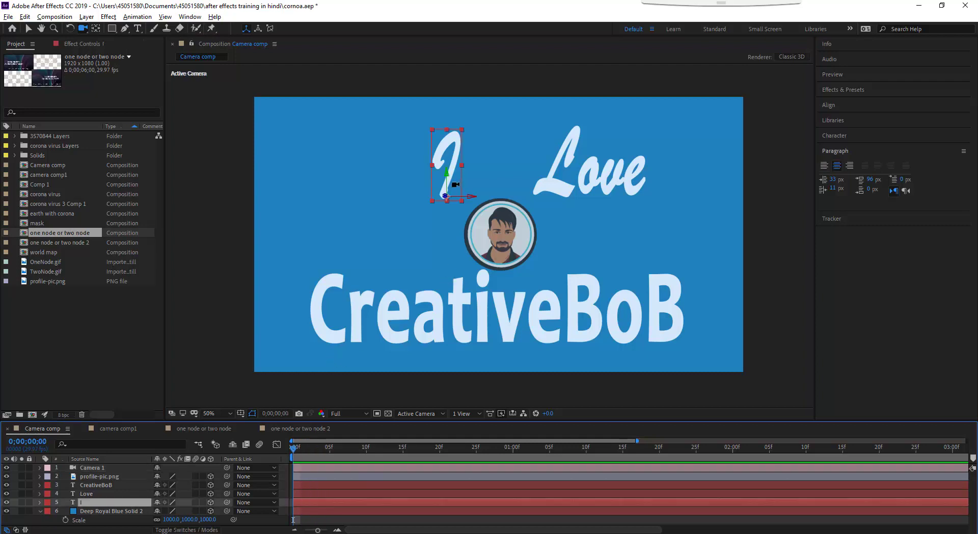
key(v)
click(165, 16)
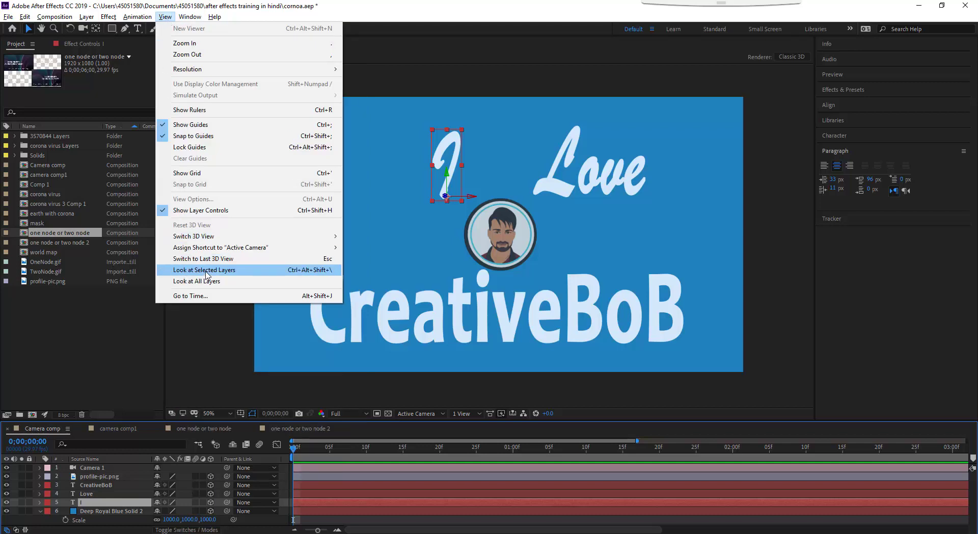
click(234, 274)
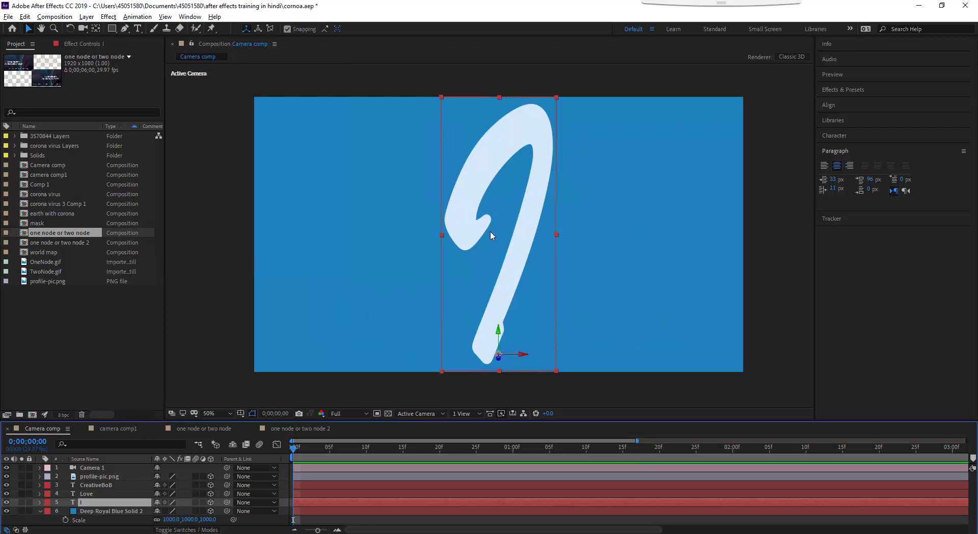
Show two horizontal views and examine in Custom View 1 how Camera 1 is placed relative to the text layer I.
click(462, 413)
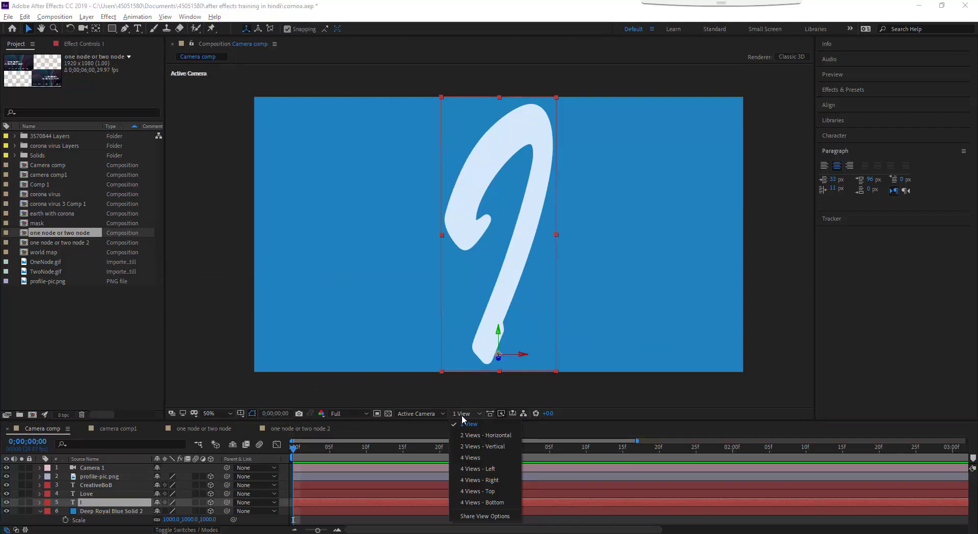
click(464, 436)
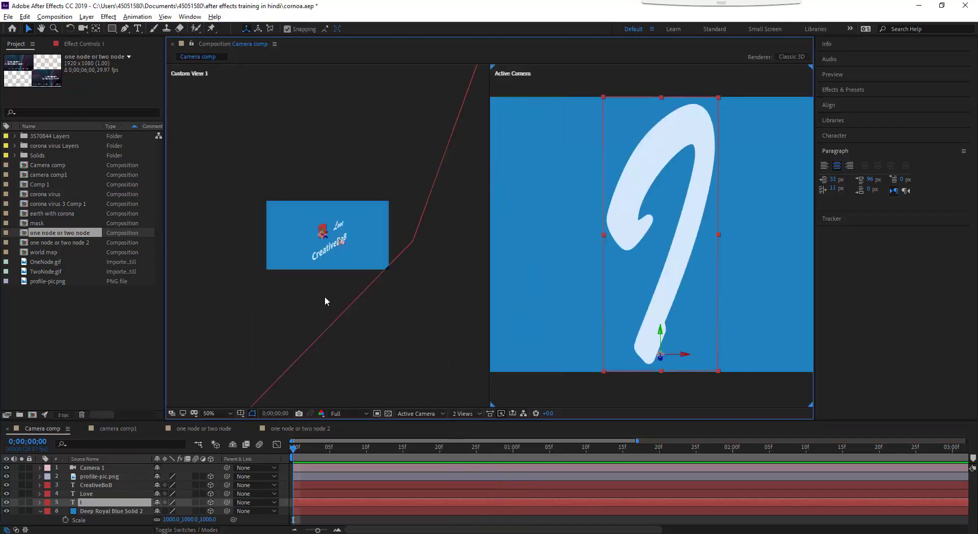
click(94, 468)
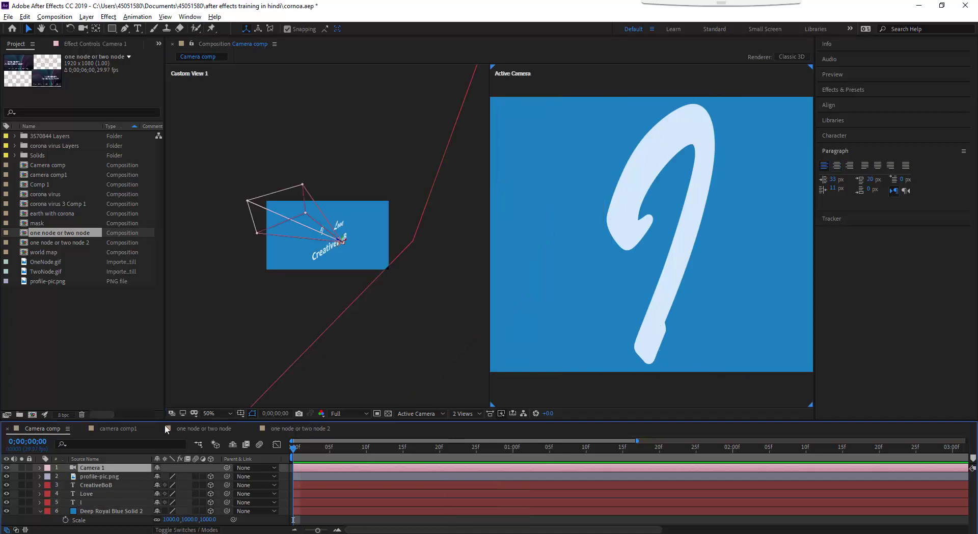
scroll(323, 236, up, 4)
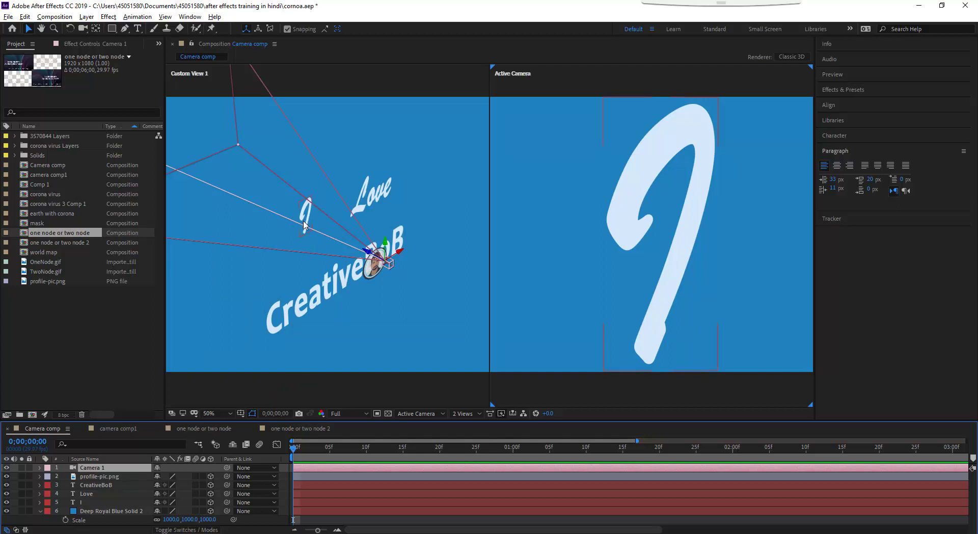
scroll(304, 224, down, 3)
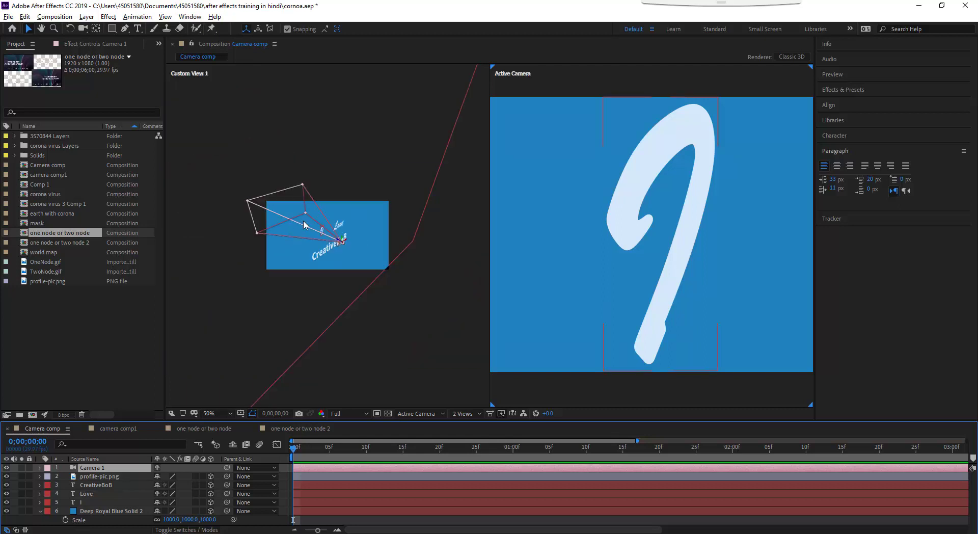
scroll(568, 249, down, 2)
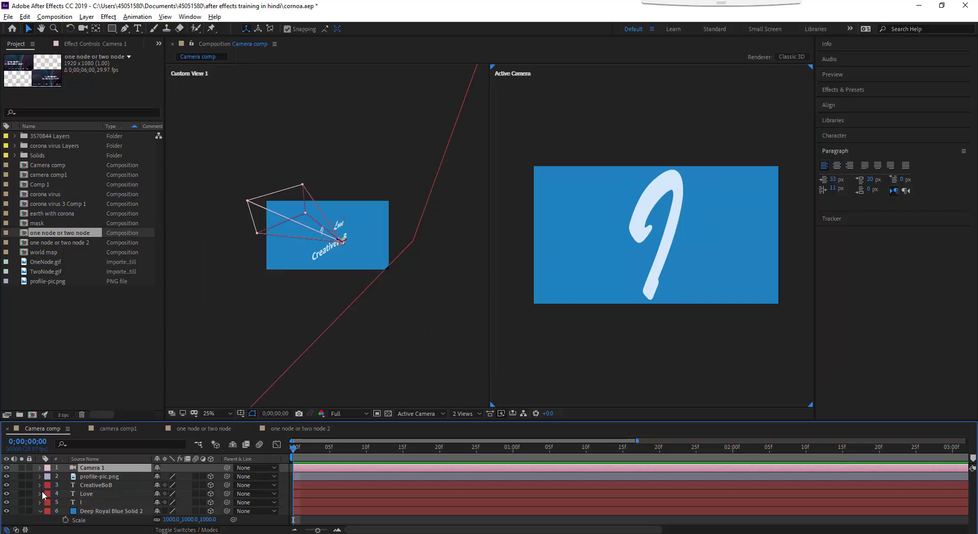
Start keyframing Camera 1's Position, with the first keyframe of 960.0, 540.0, -2666.7 placed at 0;00;00;00.
click(40, 468)
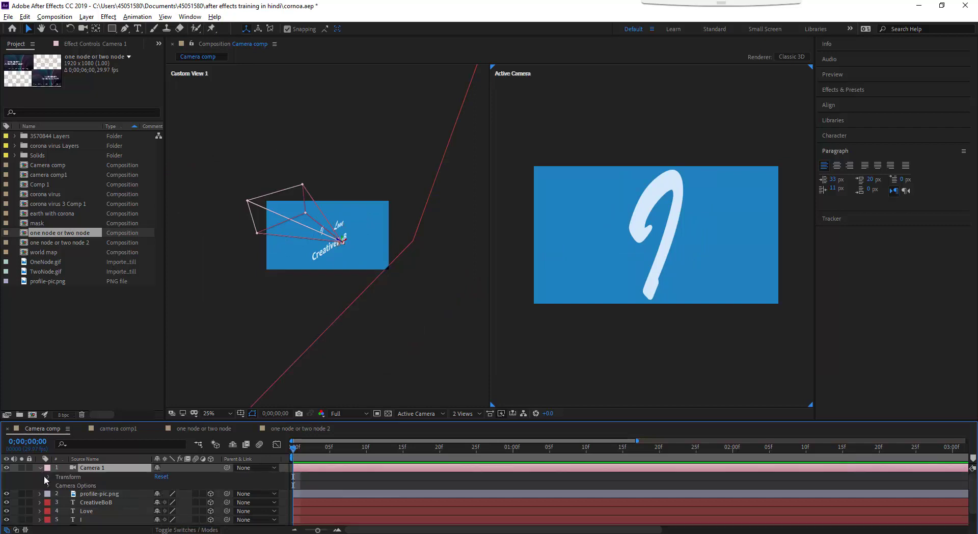
click(49, 477)
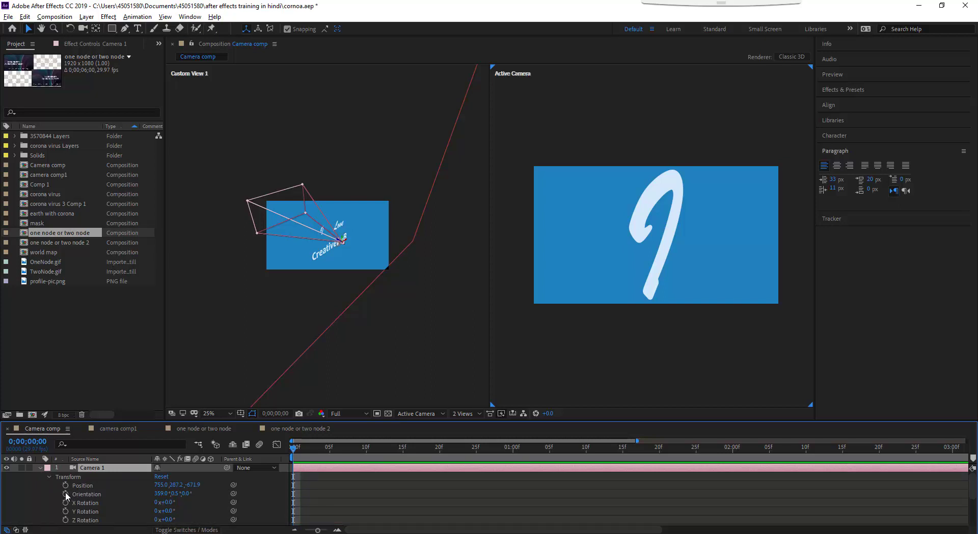
click(66, 485)
key(u)
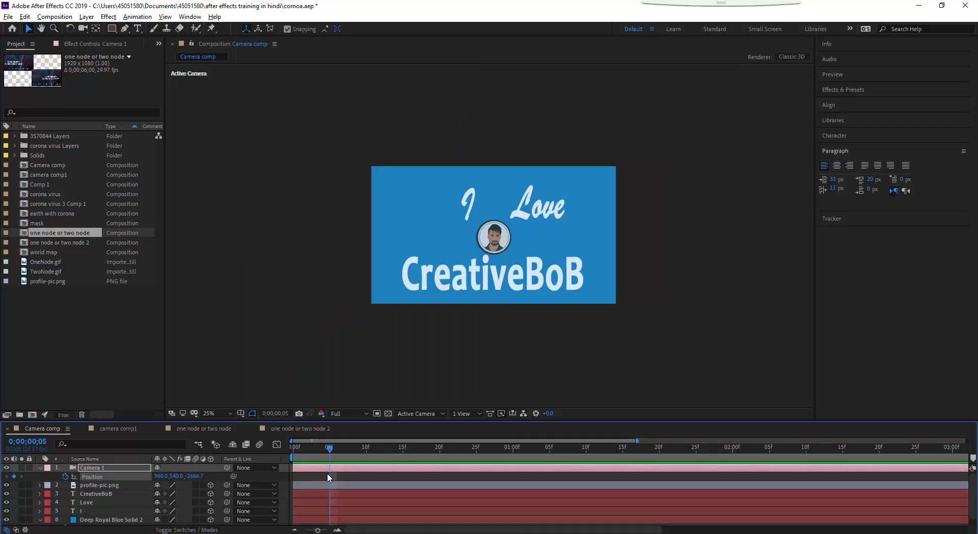
drag(327, 473, 294, 476)
At 0;00;00;05, frame the text layer I in Camera 1 with Look at Selected Layers.
click(330, 510)
click(330, 509)
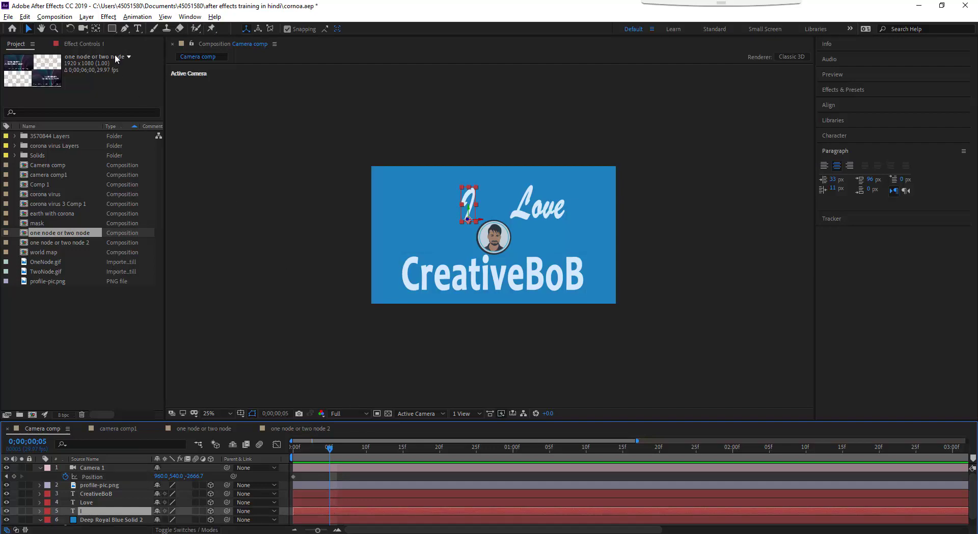
click(165, 16)
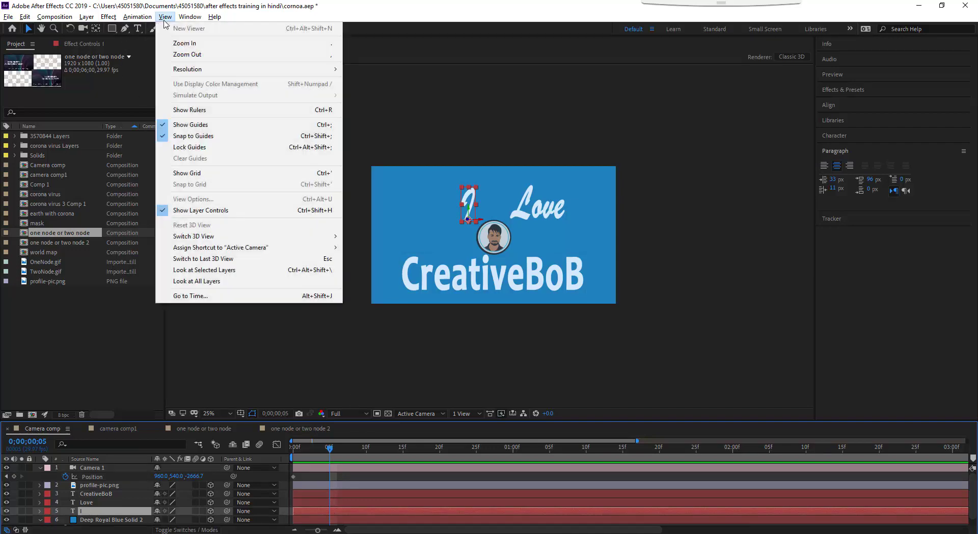
click(204, 270)
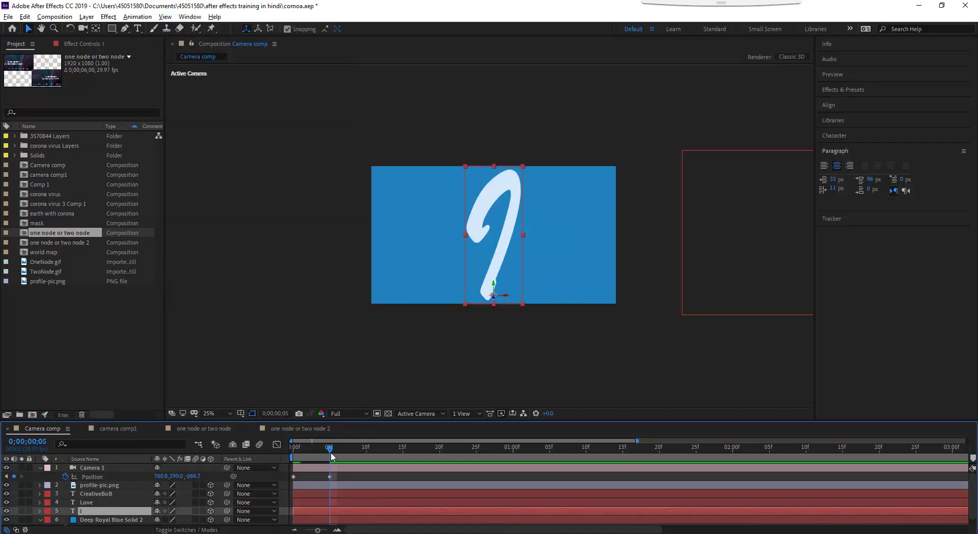
Frame the Love layer in Camera 1 at 0;00;00;15 and the CreativeBoB layer at 0;00;00;25, using Look at Selected Layers.
drag(331, 451, 406, 464)
click(362, 503)
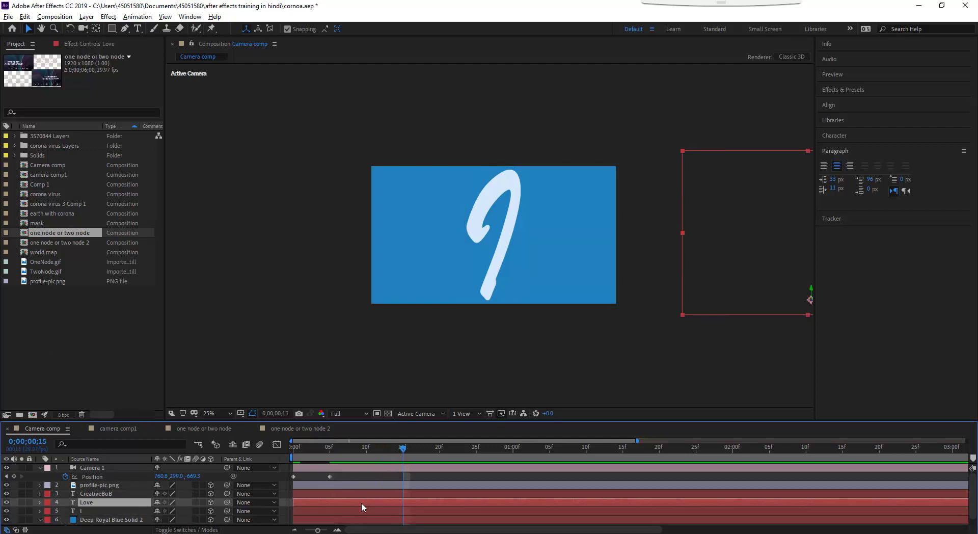
key(ctrl+alt+shift+backslash)
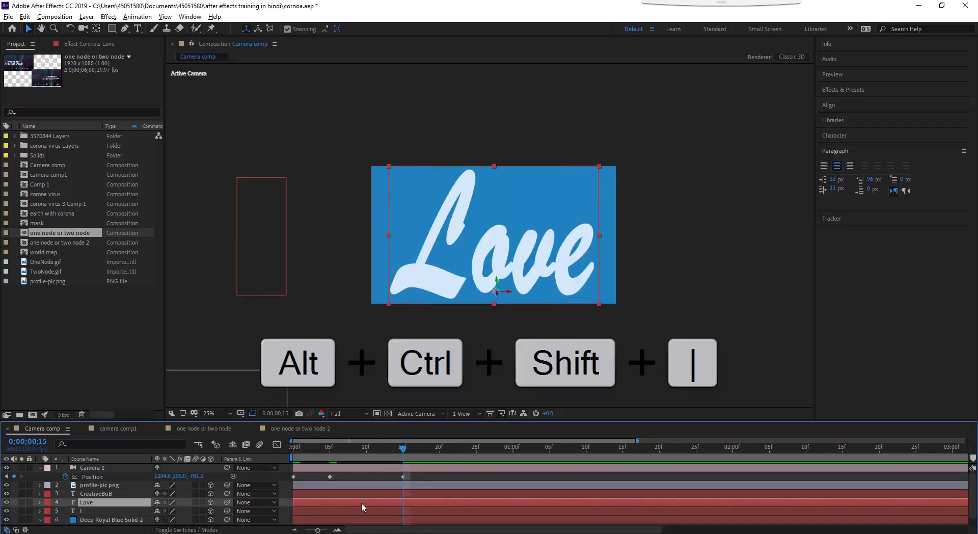
drag(401, 456, 478, 460)
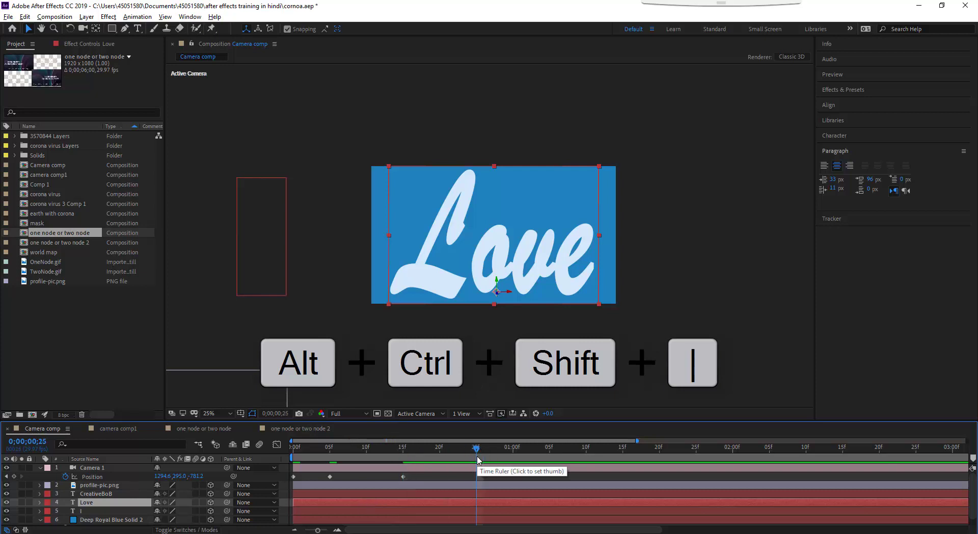
click(481, 495)
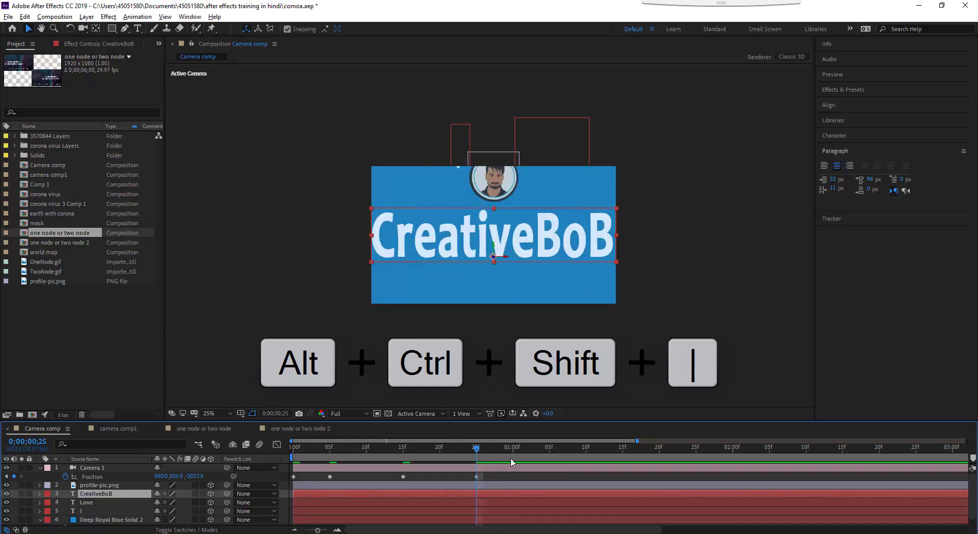
At 0;00;01;05, frame the profile-pic.png layer in Camera 1 with Look at Selected Layers.
click(549, 447)
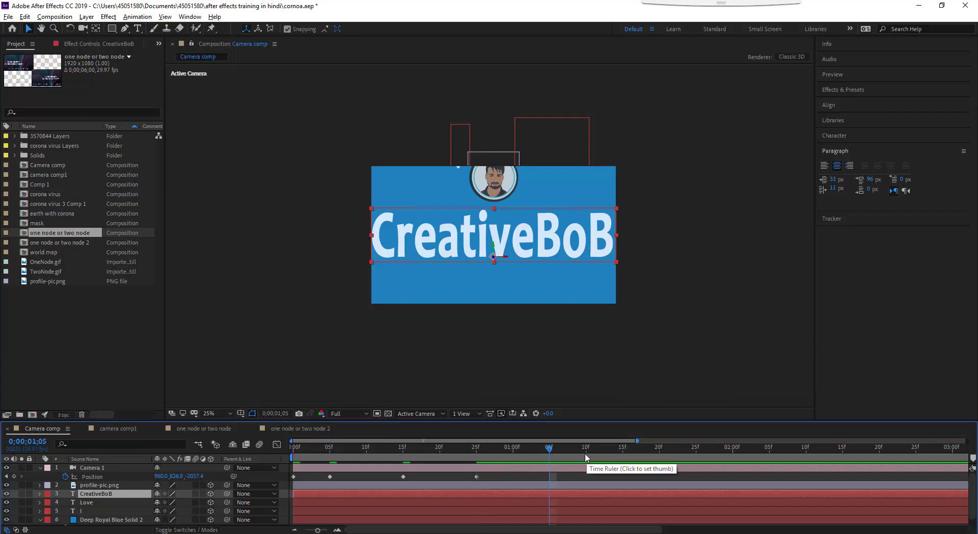
click(552, 488)
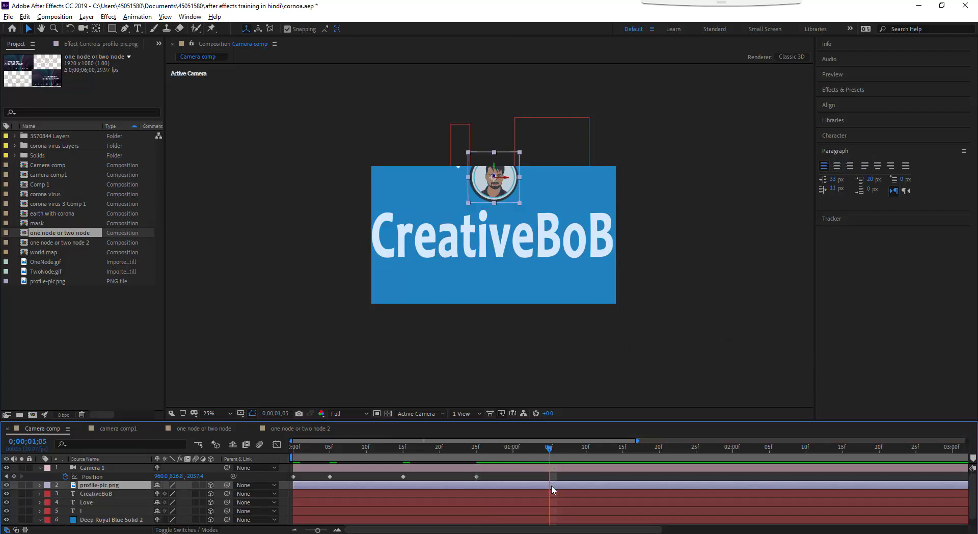
key(ctrl+alt+shift+backslash)
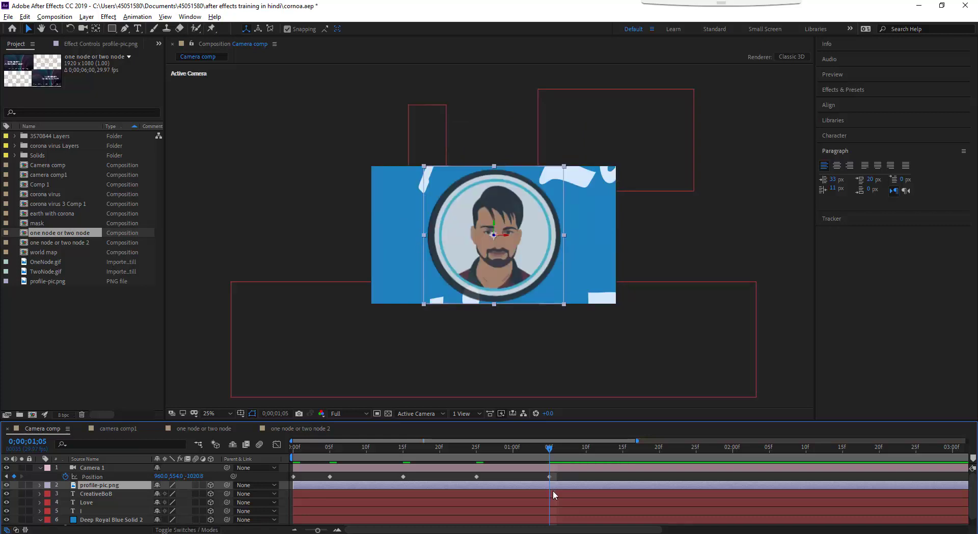
At 0;00;01;15, frame the CreativeBoB, Love and I layers together in Camera 1 with Look at Selected Layers.
drag(549, 449, 623, 449)
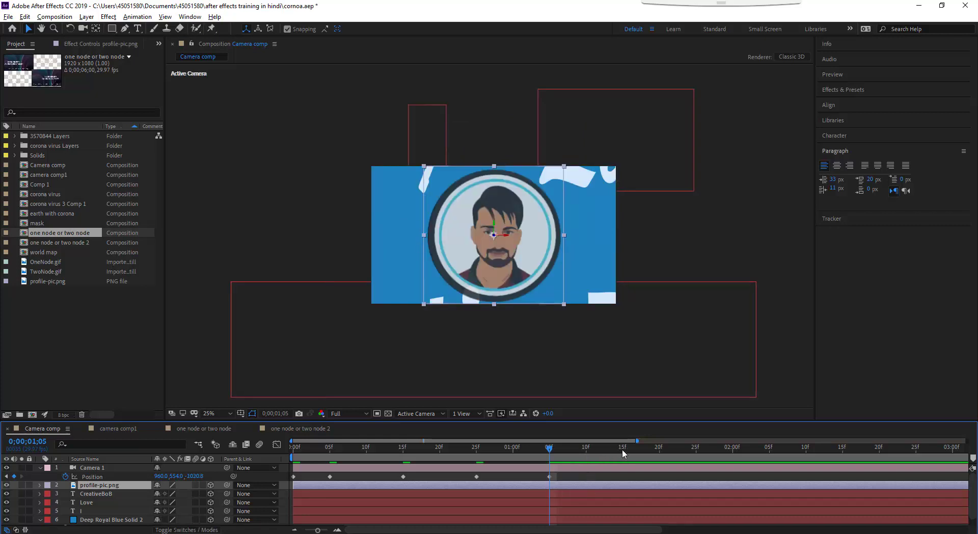
click(622, 493)
shift+click(622, 502)
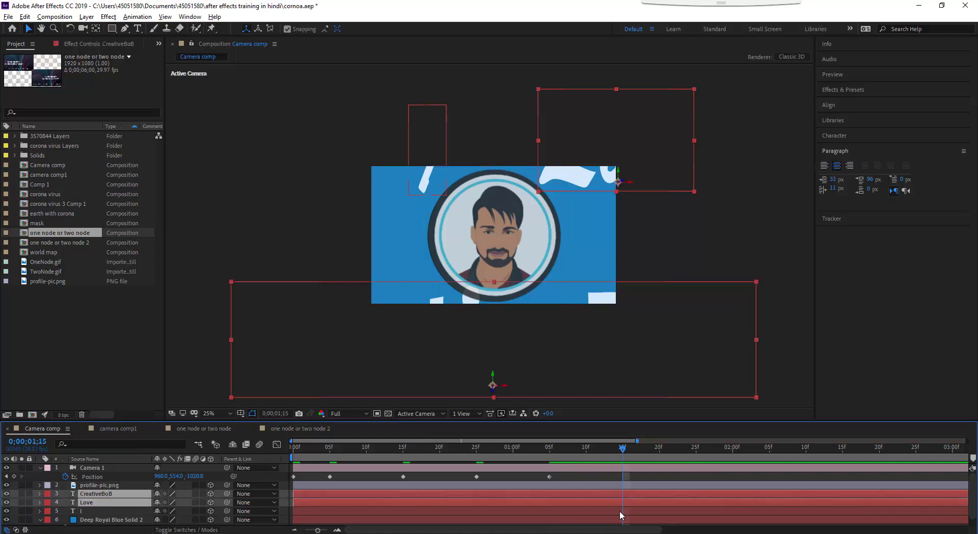
shift+click(620, 511)
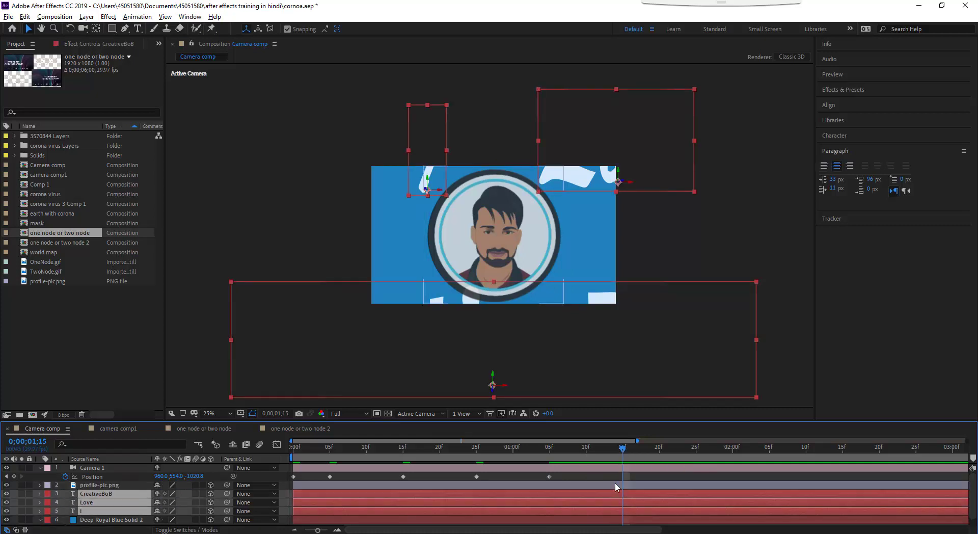
key(ctrl+alt+shift+backslash)
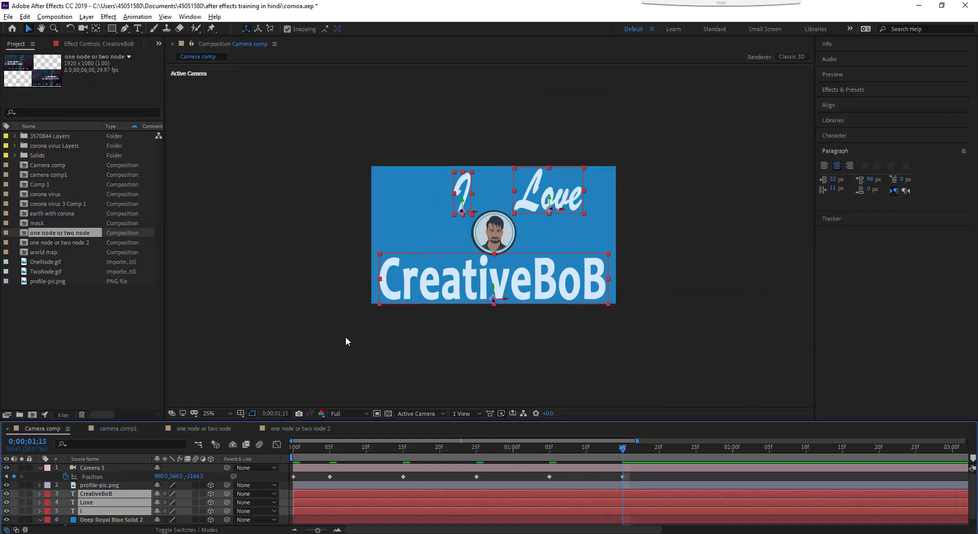
Preview the camera animation from the start of the composition.
click(294, 447)
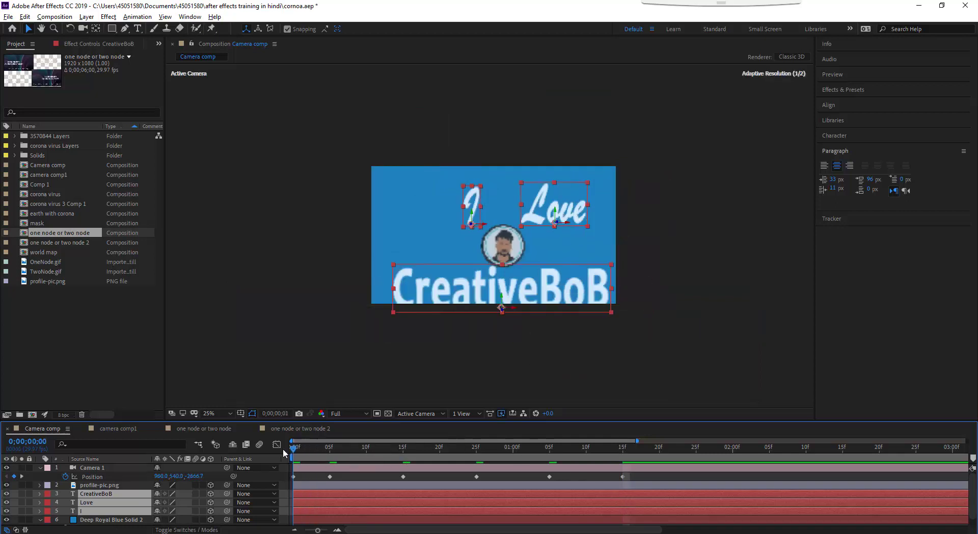
key(space)
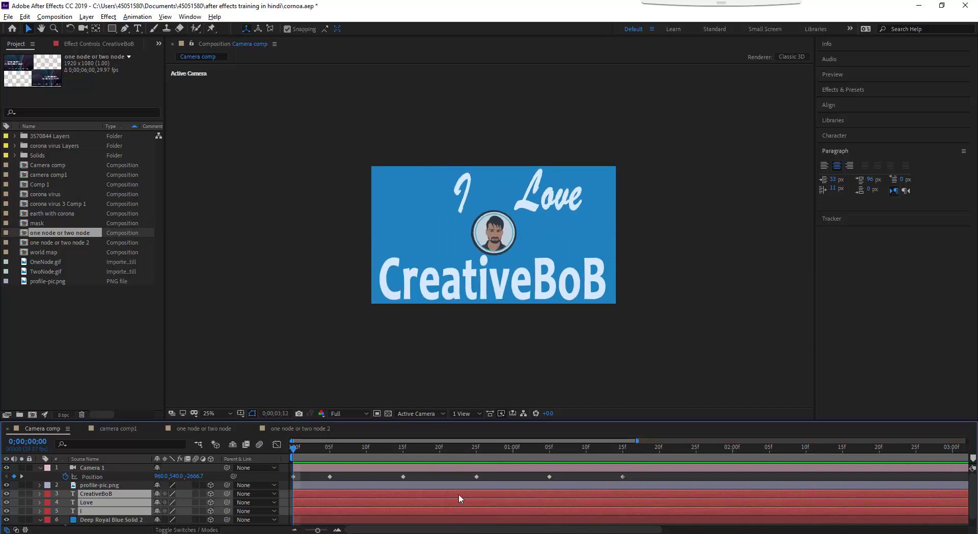
drag(294, 449, 341, 461)
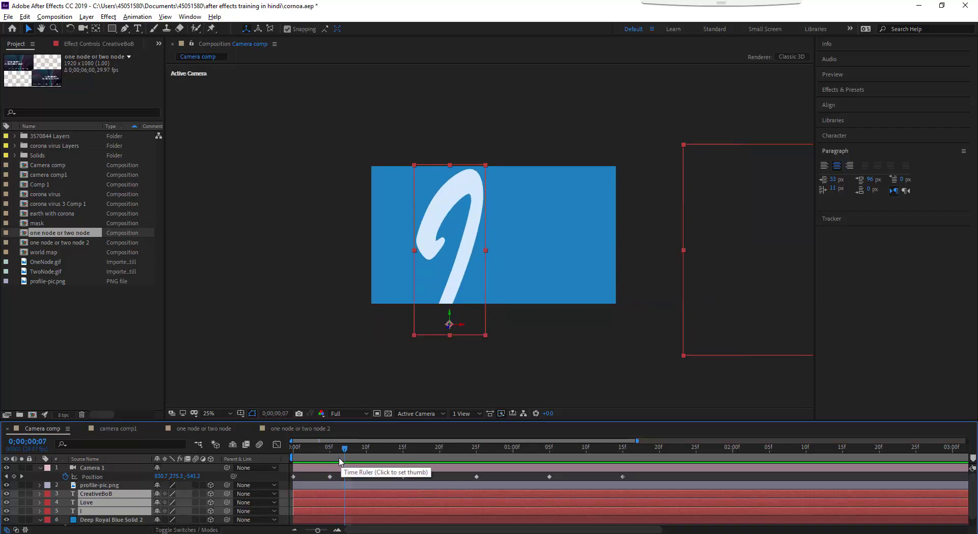
With the Unified Camera tool, pull Camera 1 back to Z about -922 at 0;00;00;15 and -2105.3 at 0;00;00;25.
drag(344, 451, 403, 460)
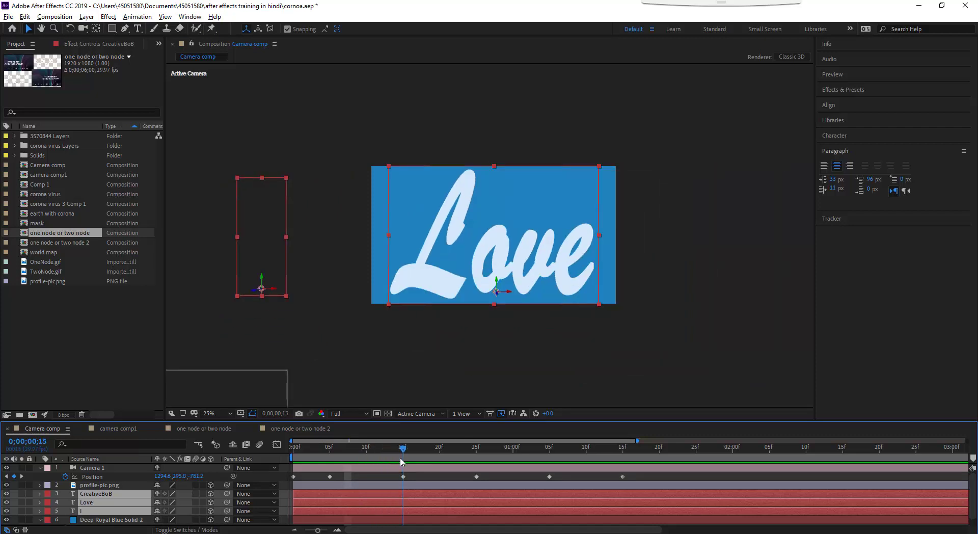
click(83, 29)
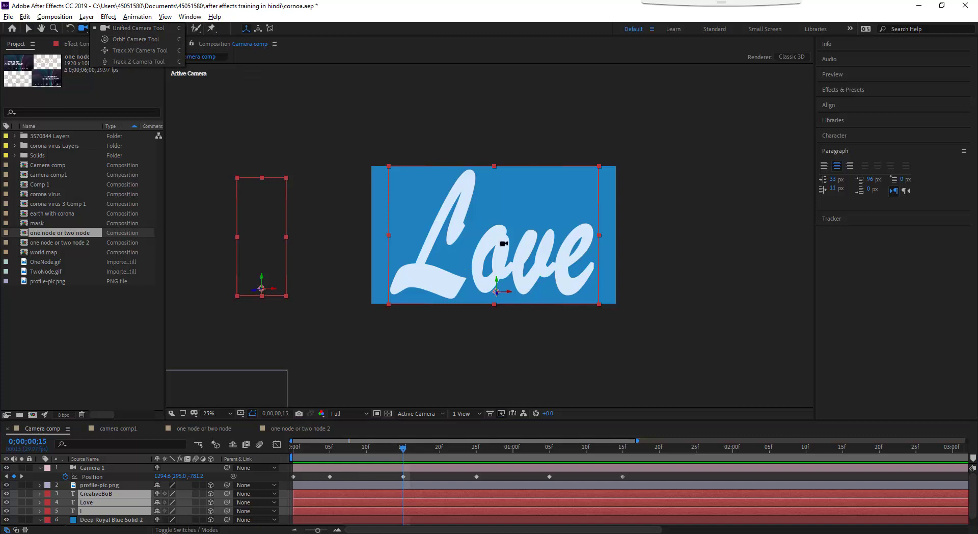
scroll(507, 256, down, 2)
scroll(507, 256, down, 5)
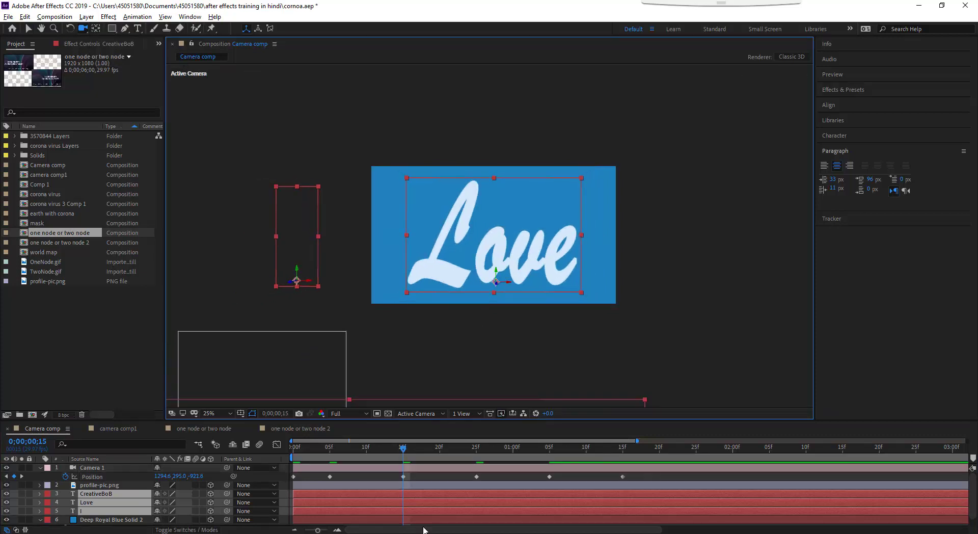
click(477, 456)
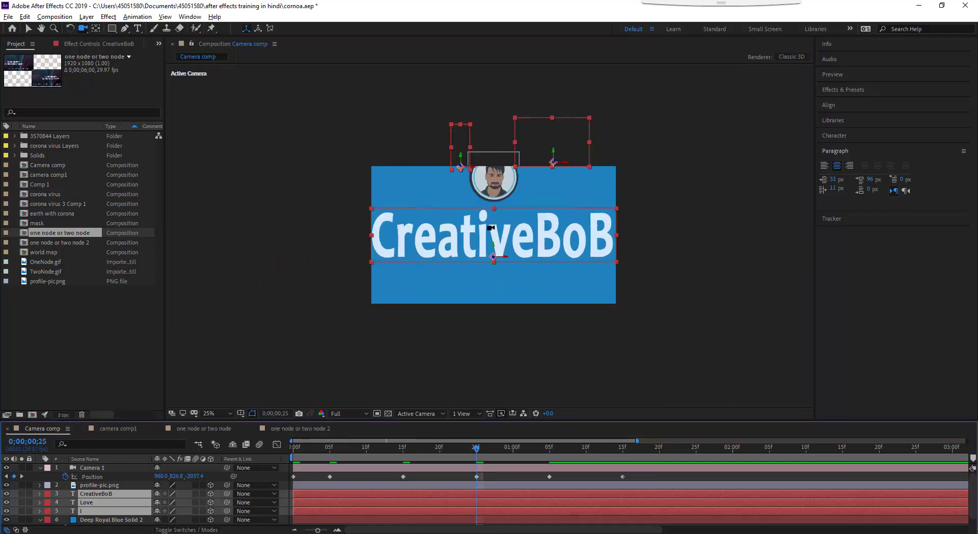
mouse_move(492, 229)
mouse_down()
mouse_move(486, 150)
mouse_move(499, 264)
mouse_move(499, 244)
mouse_up()
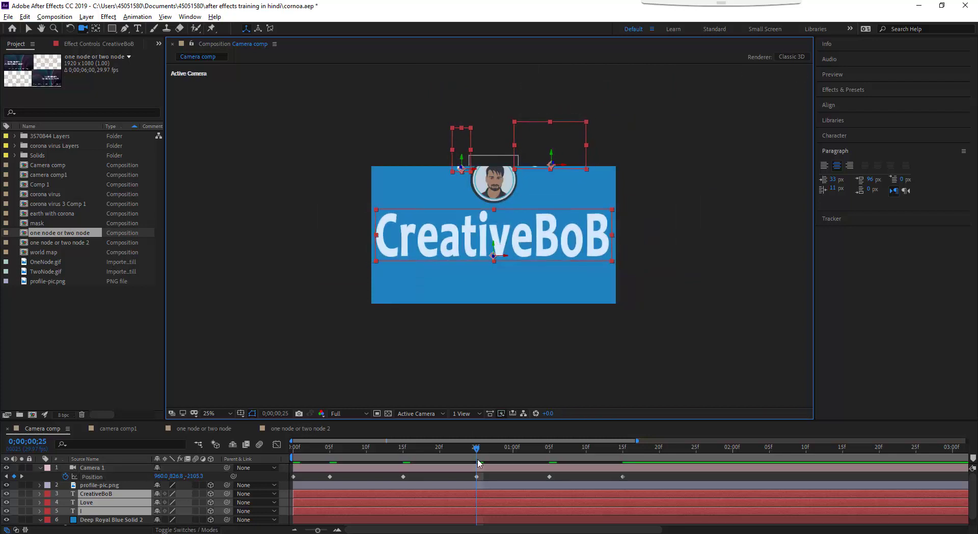
Keyframe the Opacity of the profile-pic.png layer at 0% at both 0;00;00;00 and 0;00;00;25.
click(477, 485)
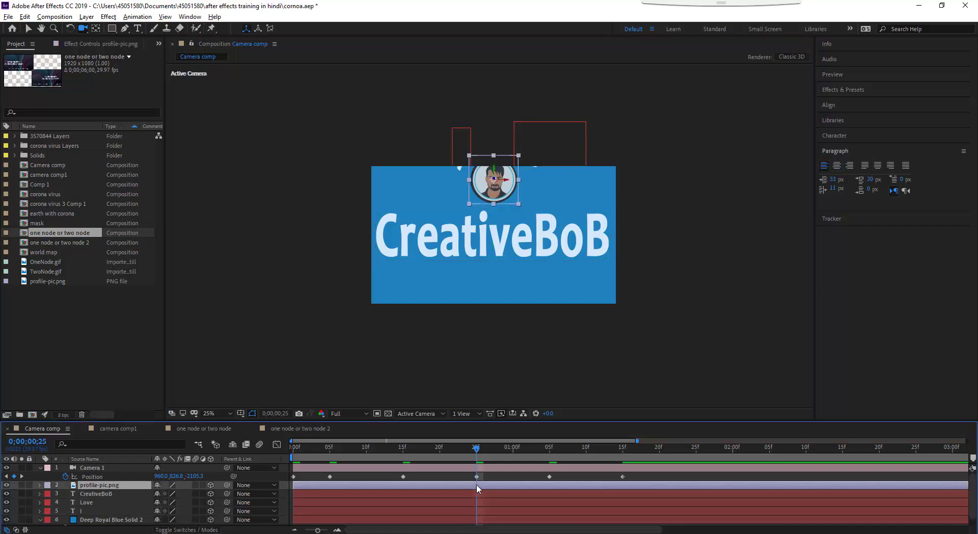
key(t)
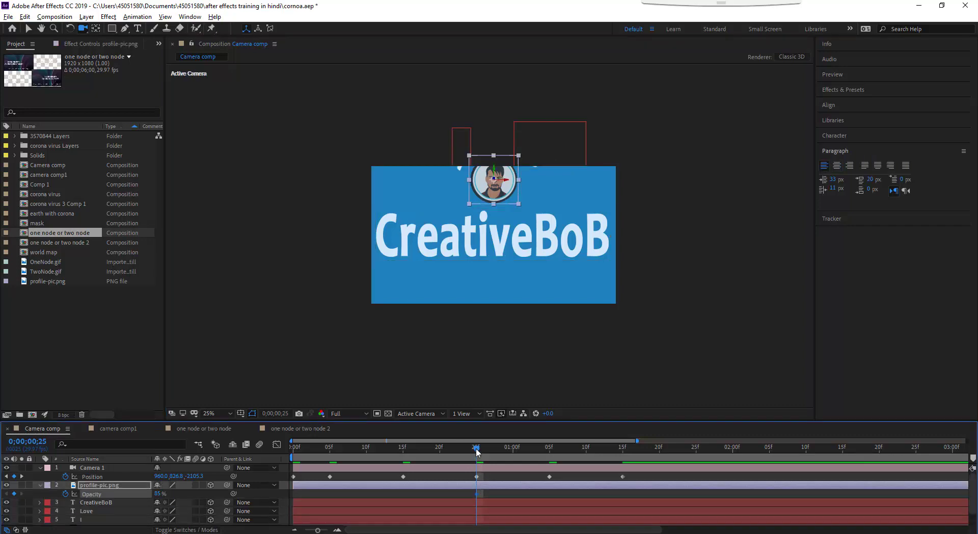
drag(478, 451, 289, 456)
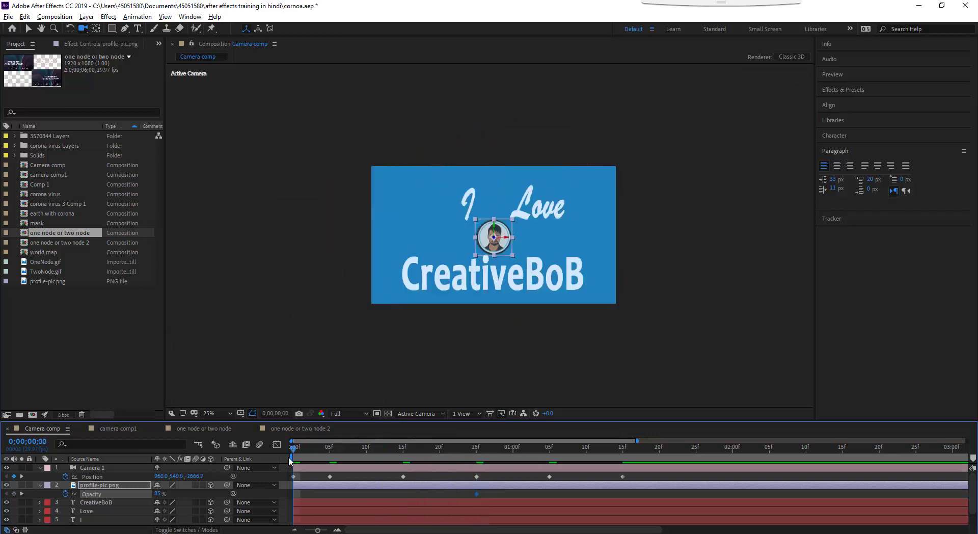
key(ctrl+v)
drag(159, 497, 114, 497)
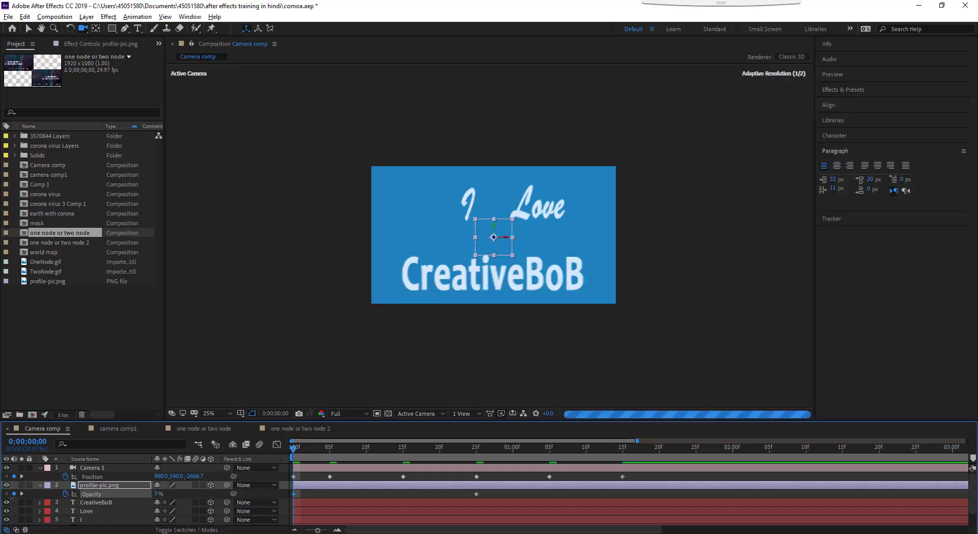
click(477, 493)
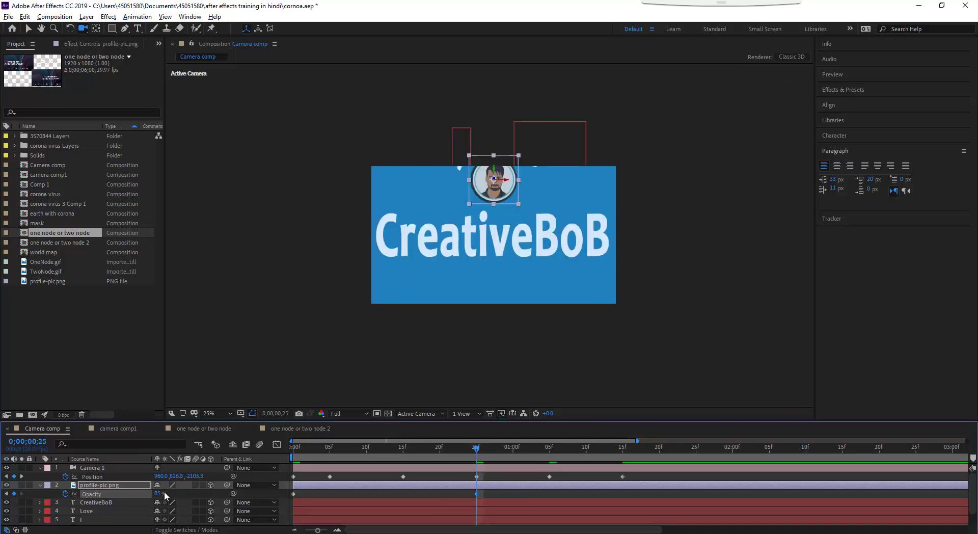
drag(160, 497, 120, 496)
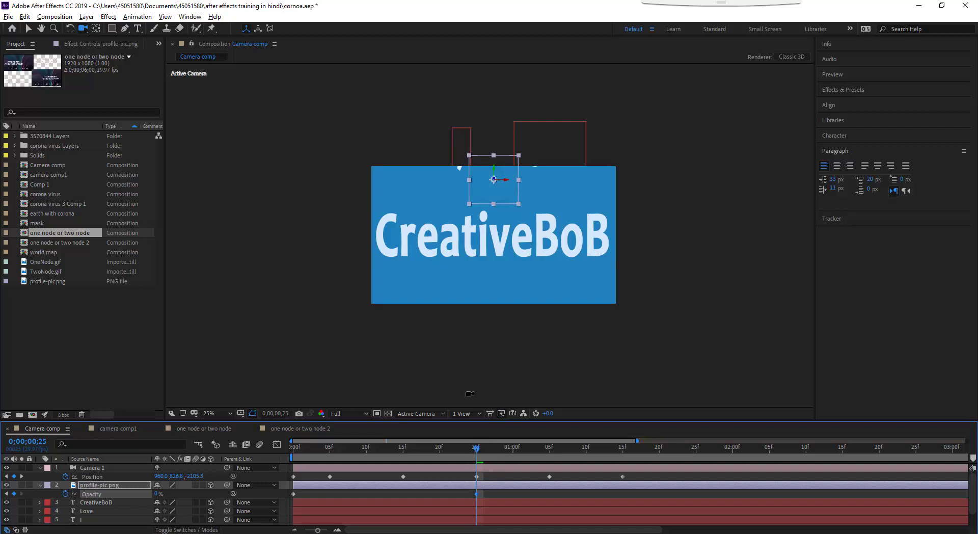
At 0;00;00;25, shift Camera 1 slightly with the camera tool to a Position of about 963.2, 861.9, -2105.3.
click(477, 469)
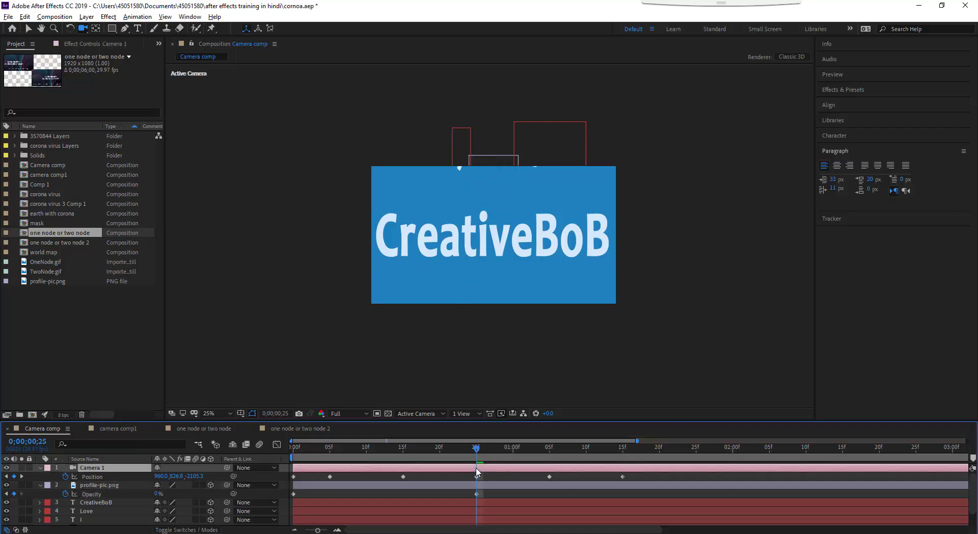
click(494, 251)
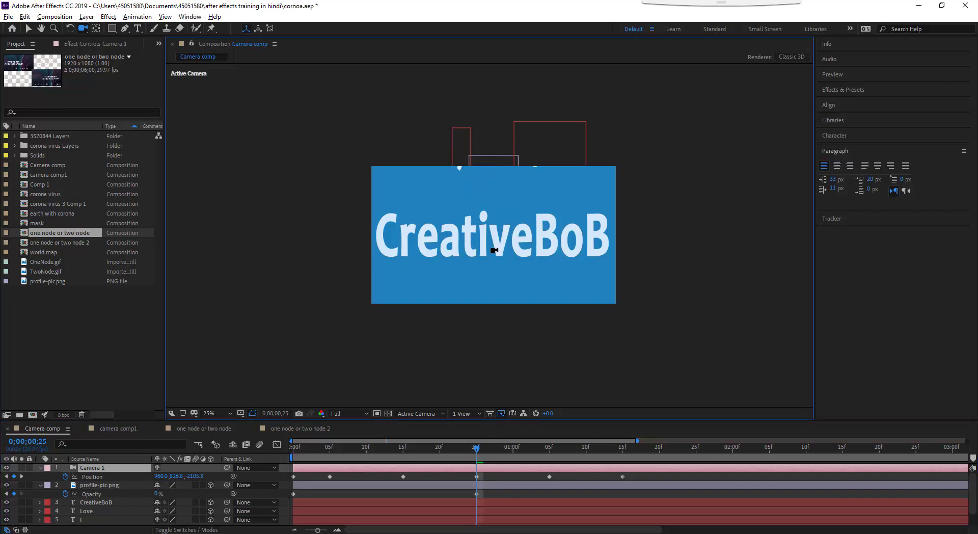
drag(494, 251, 493, 244)
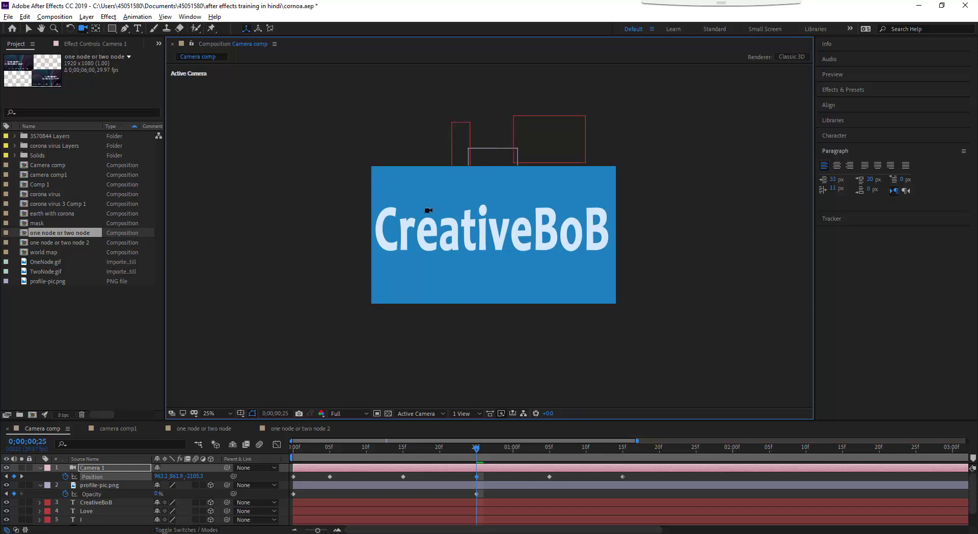
Set the Opacity of profile-pic.png to 100% at 0;00;01;05 and check the fade-in from 0;00;00;25.
drag(482, 447, 549, 462)
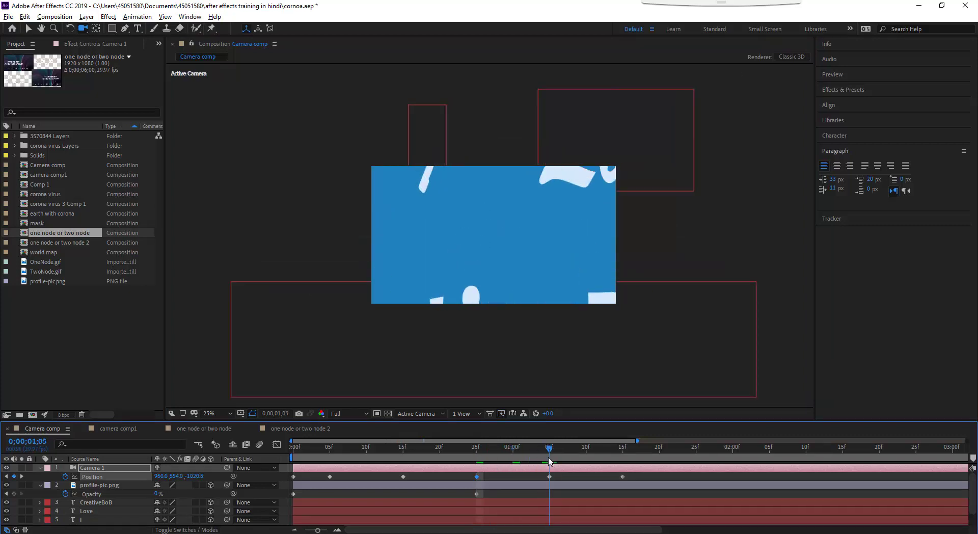
click(549, 486)
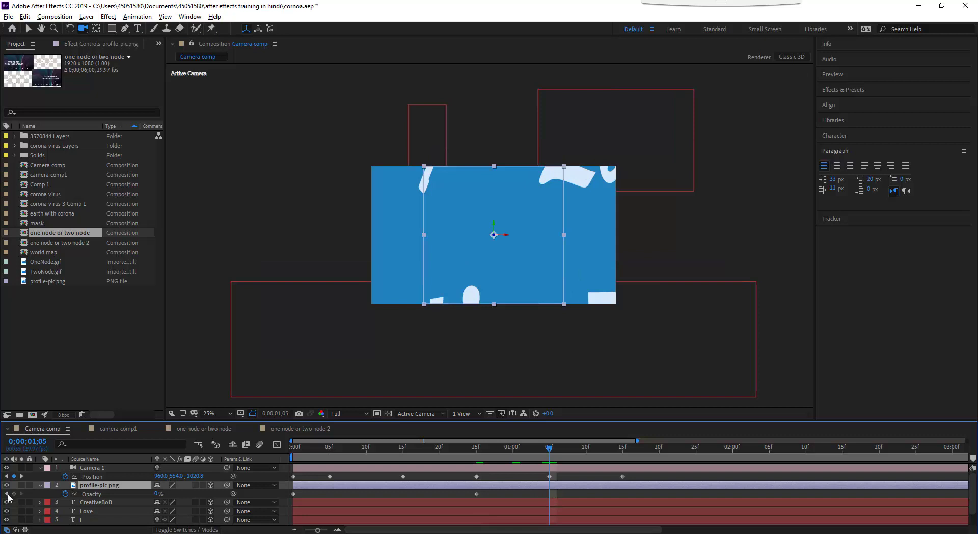
drag(158, 494, 349, 502)
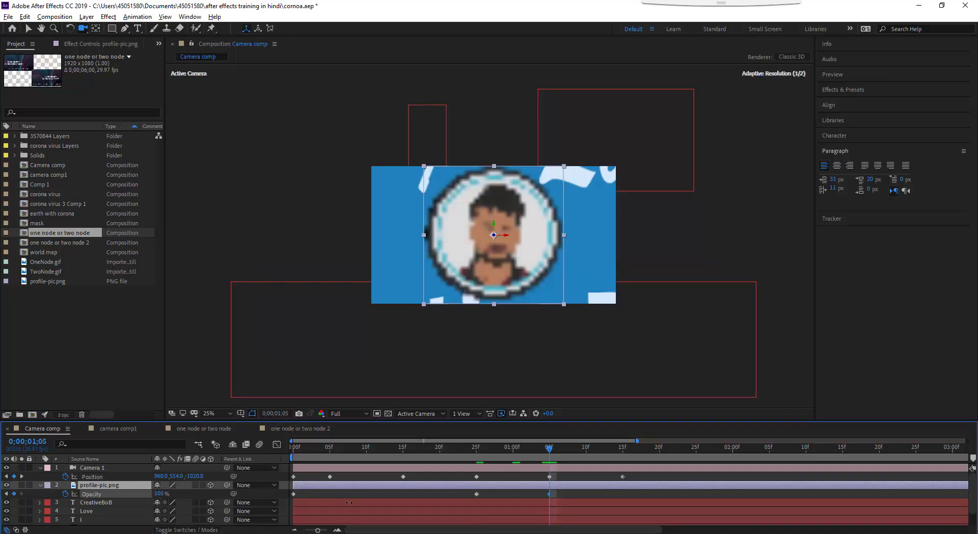
click(477, 447)
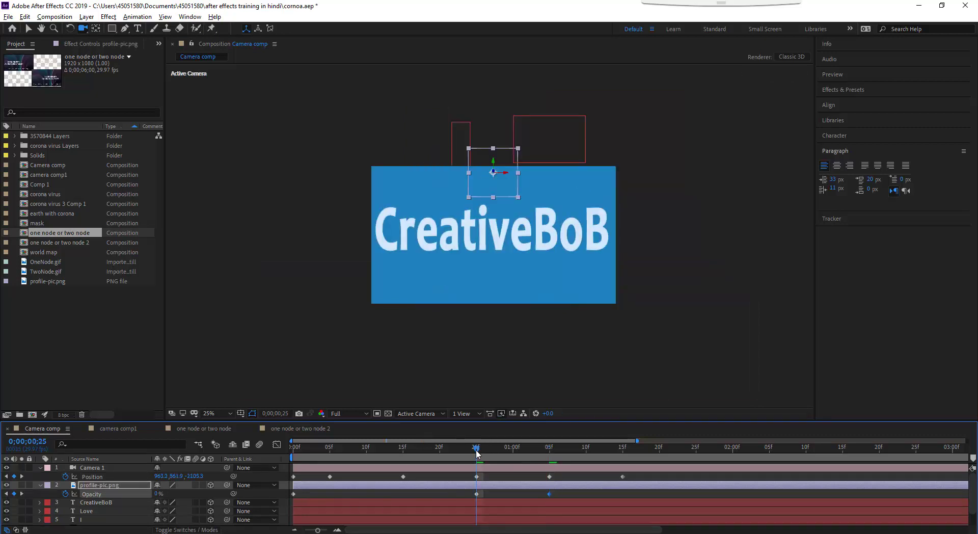
drag(481, 449, 549, 457)
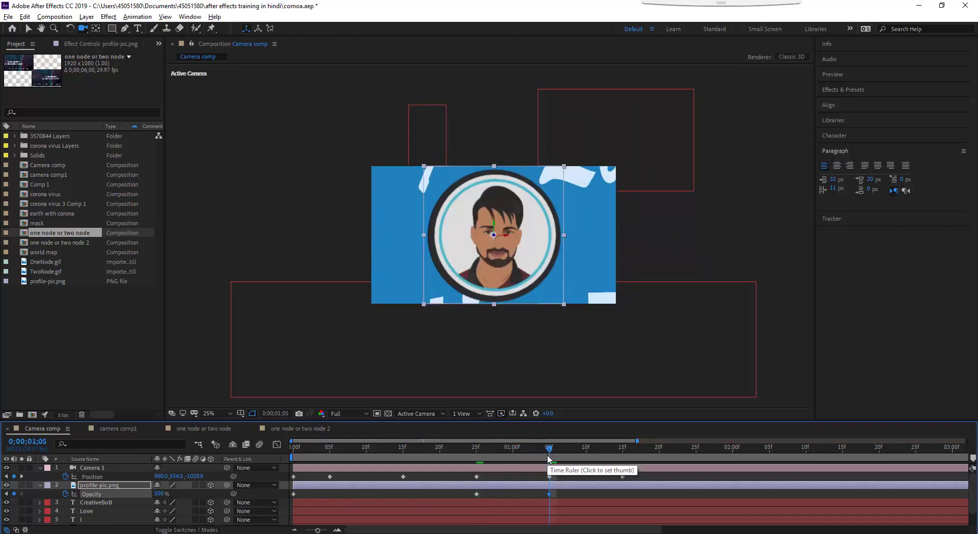
Add 100% Opacity keyframes to the CreativeBoB, Love and I layers at 0;00;01;05 and 0;00;00;25.
click(475, 503)
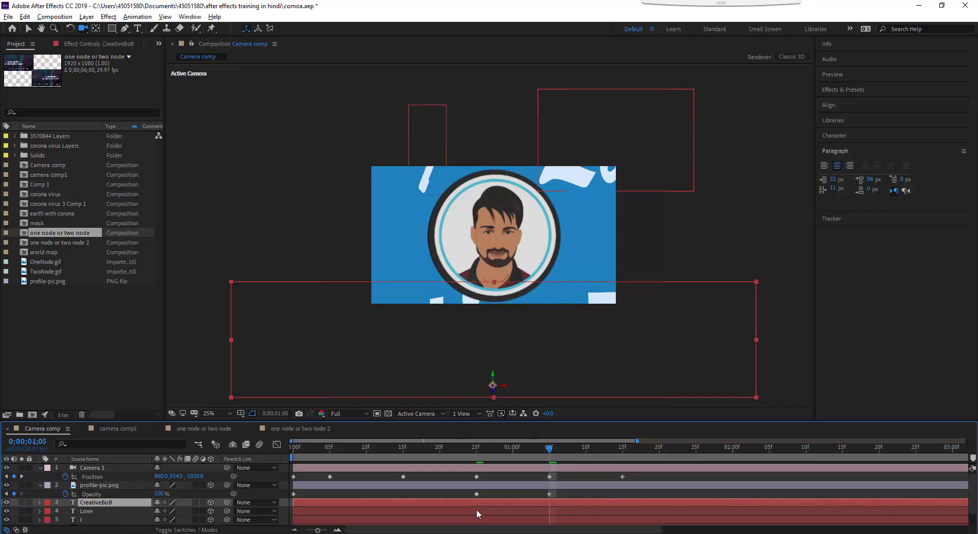
shift+click(476, 510)
shift+click(479, 518)
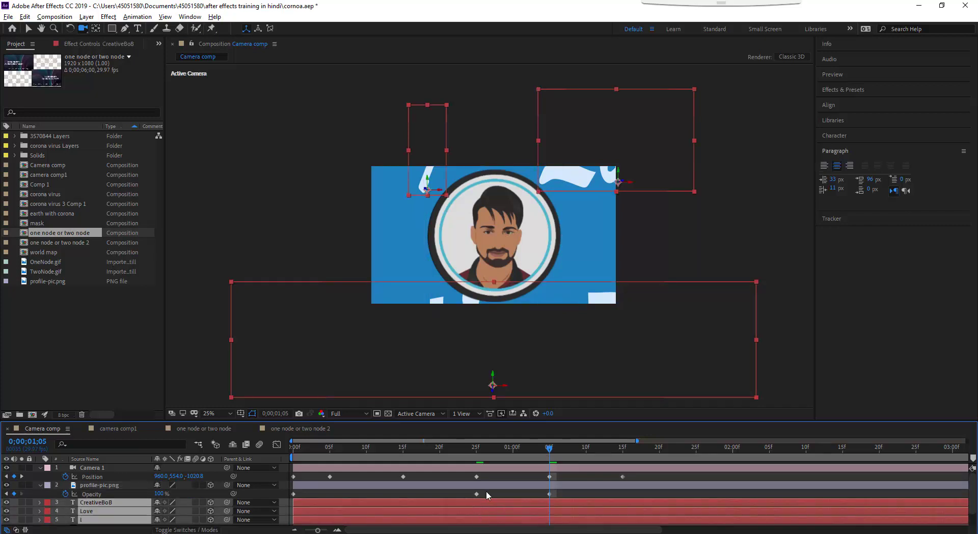
scroll(488, 495, down, 1)
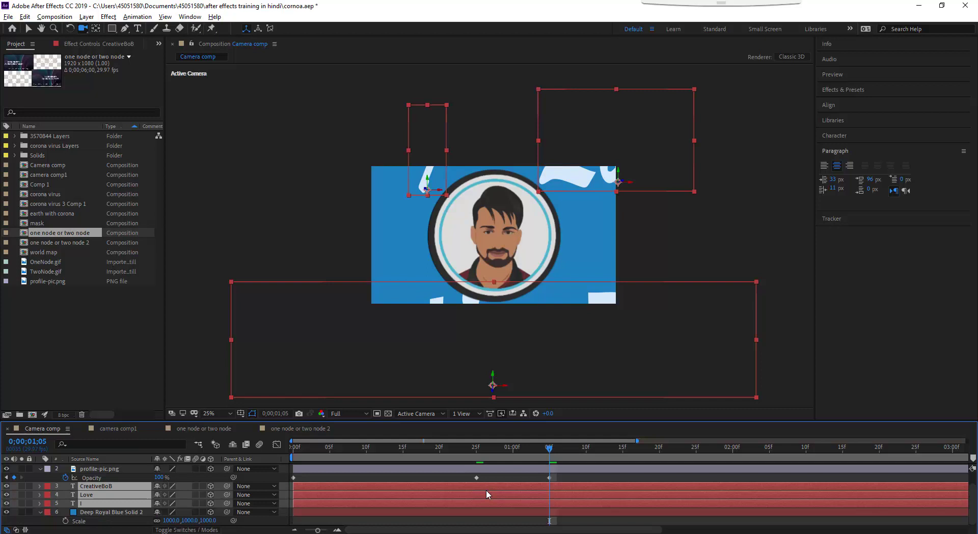
key(t)
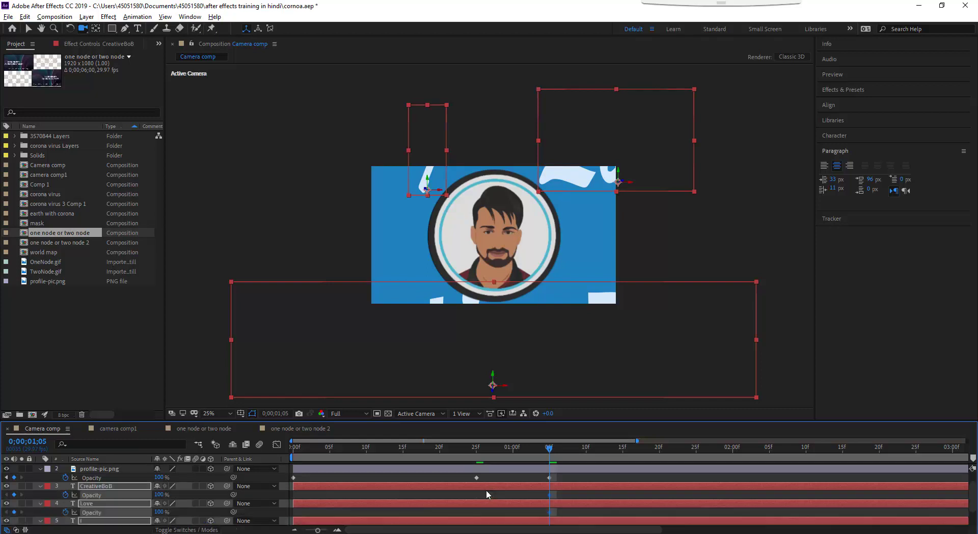
click(478, 449)
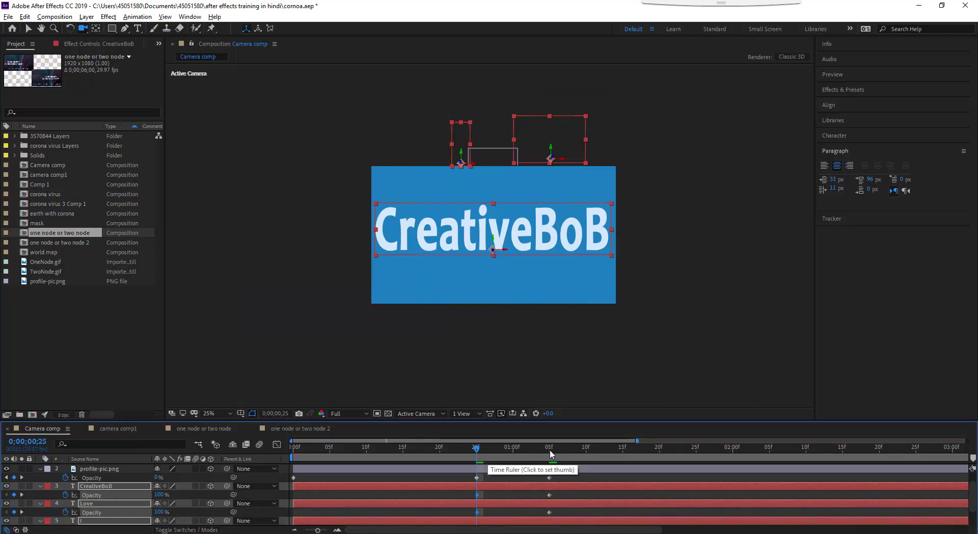
At 0;00;01;05, set the Opacity of the CreativeBoB, Love and I layers to 0%.
drag(478, 449, 549, 448)
click(159, 495)
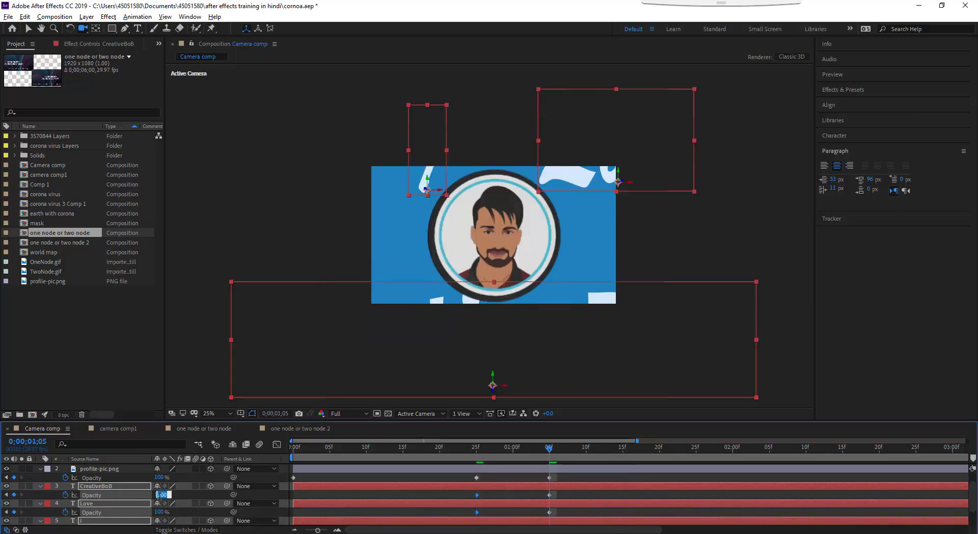
text(0)
key(Return)
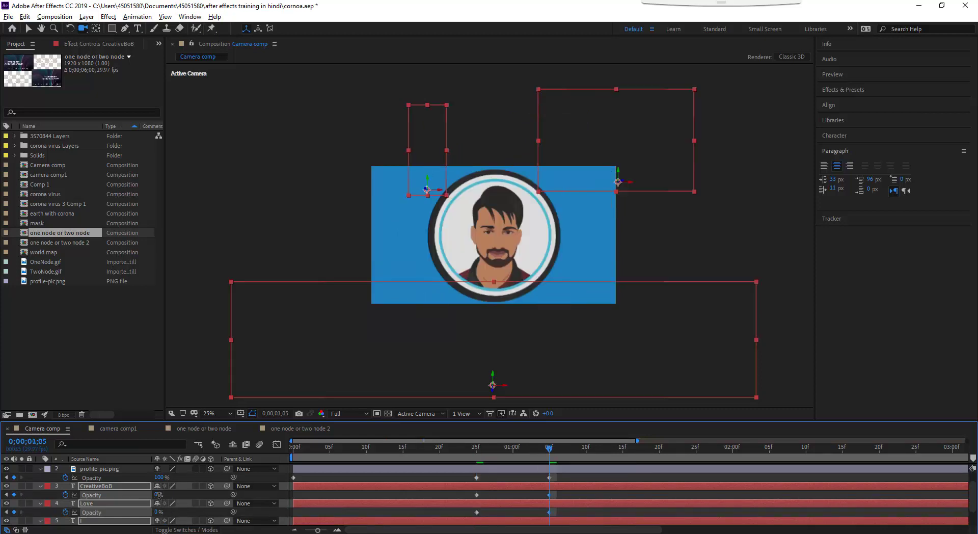
Preview the opacity transition from 0;00;00;25 and inspect the frame at 0;00;01;05.
click(477, 448)
key(space)
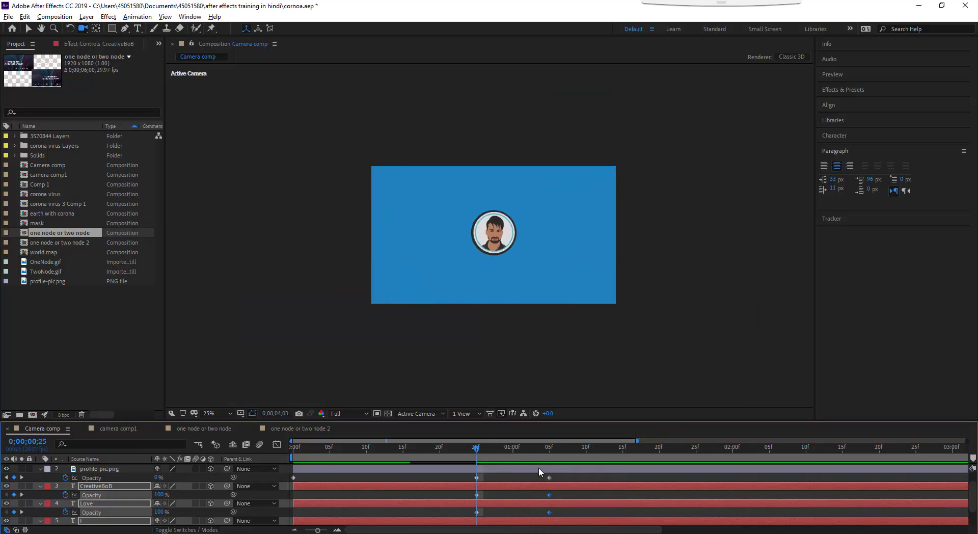
click(550, 453)
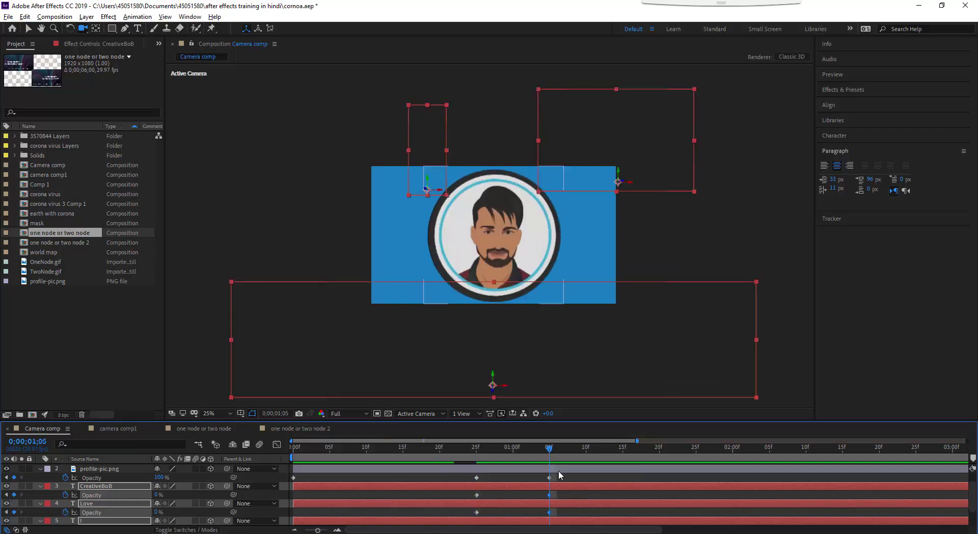
At 0;00;01;15, set the Opacity of the CreativeBoB, Love and I layers to 100%.
scroll(559, 471, up, 2)
click(625, 455)
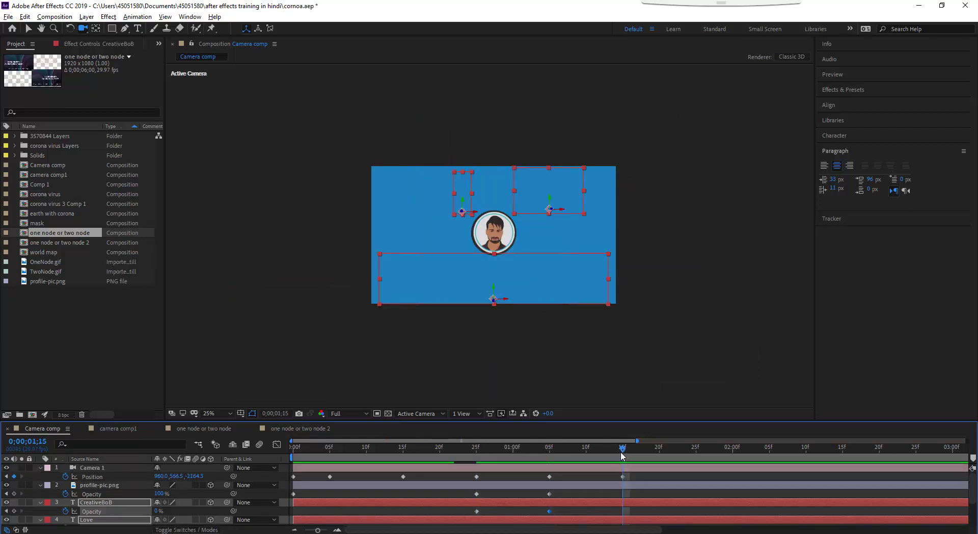
scroll(615, 484, down, 3)
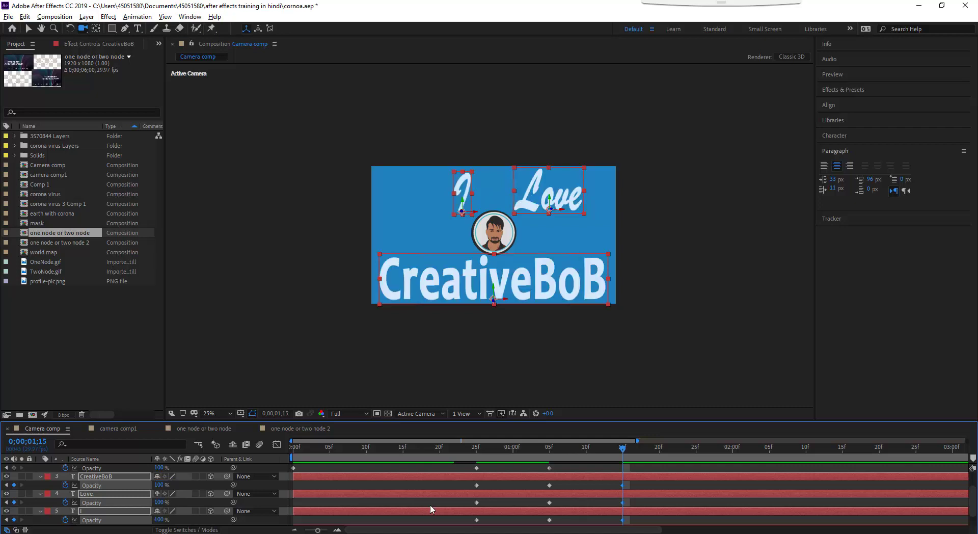
Preview the text fade-in from 0;00;01;05 and scrub through the camera animation from the start to 0;00;01;15.
click(549, 448)
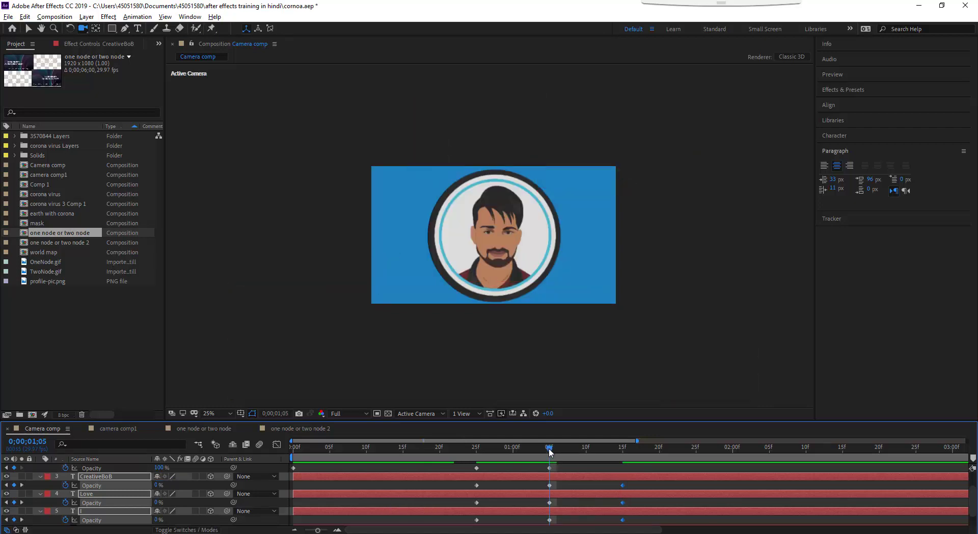
key(space)
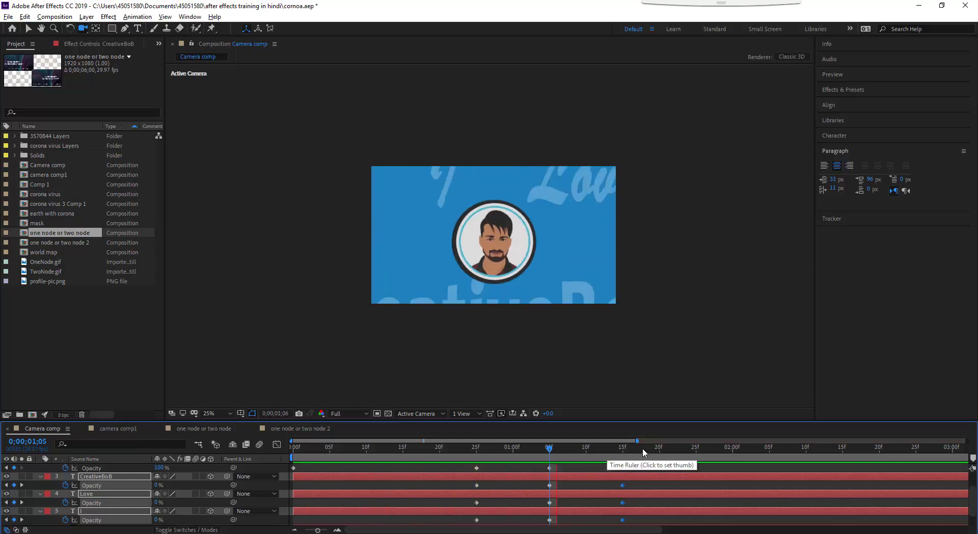
scroll(411, 492, up, 2)
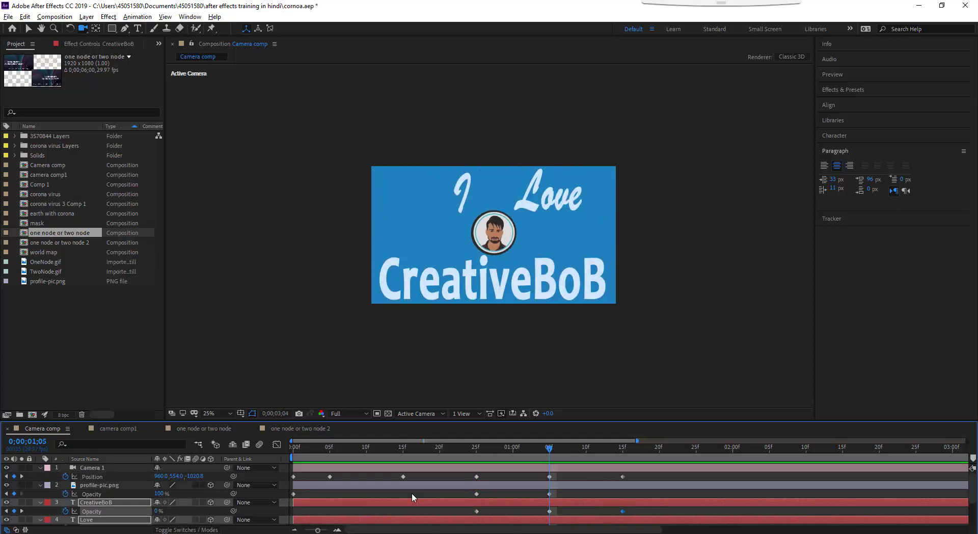
click(358, 451)
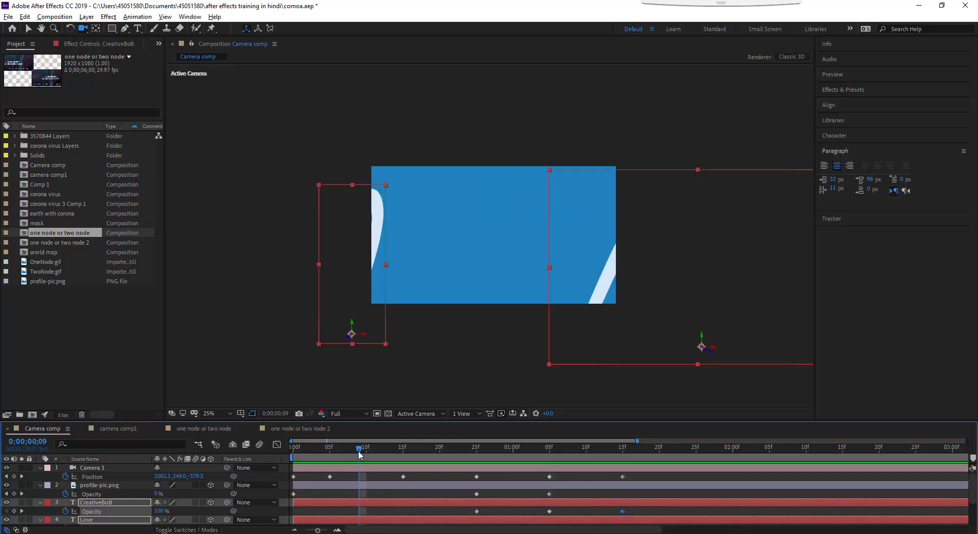
drag(303, 449, 623, 469)
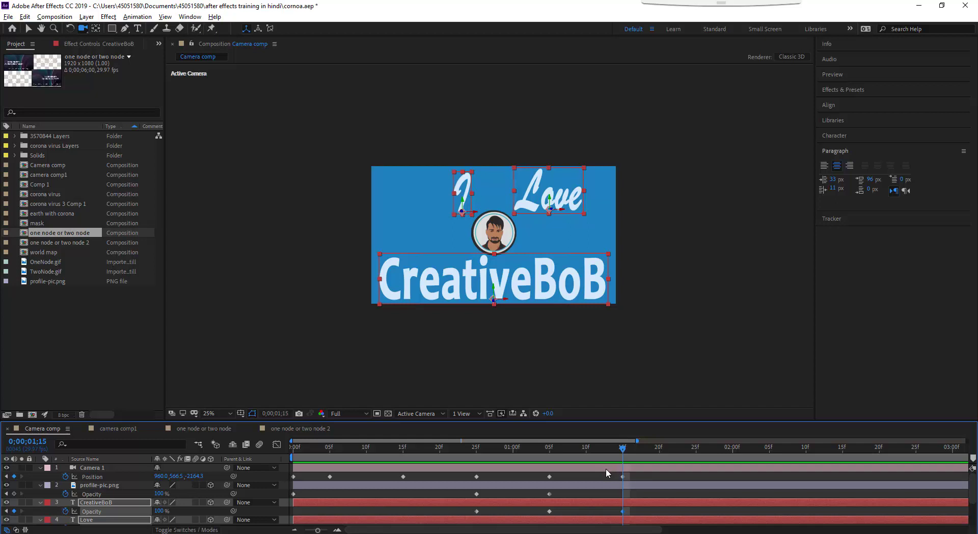
Pre-compose Camera 1, profile-pic.png and the CreativeBoB, Love and I text layers into a new composition named animation1.
key(v)
scroll(558, 510, down, 1)
scroll(94, 506, up, 2)
click(102, 473)
scroll(105, 494, down, 2)
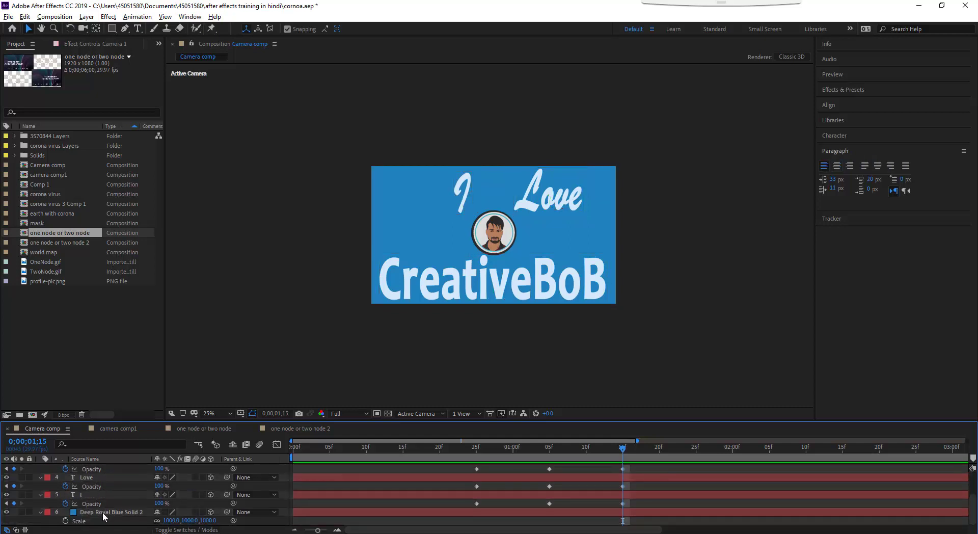
shift+click(100, 494)
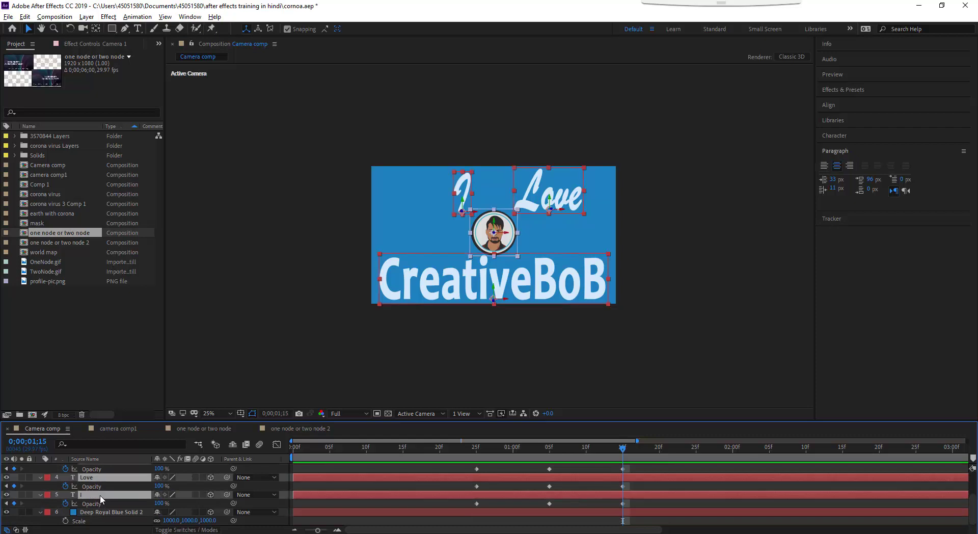
key(ctrl+shift+c)
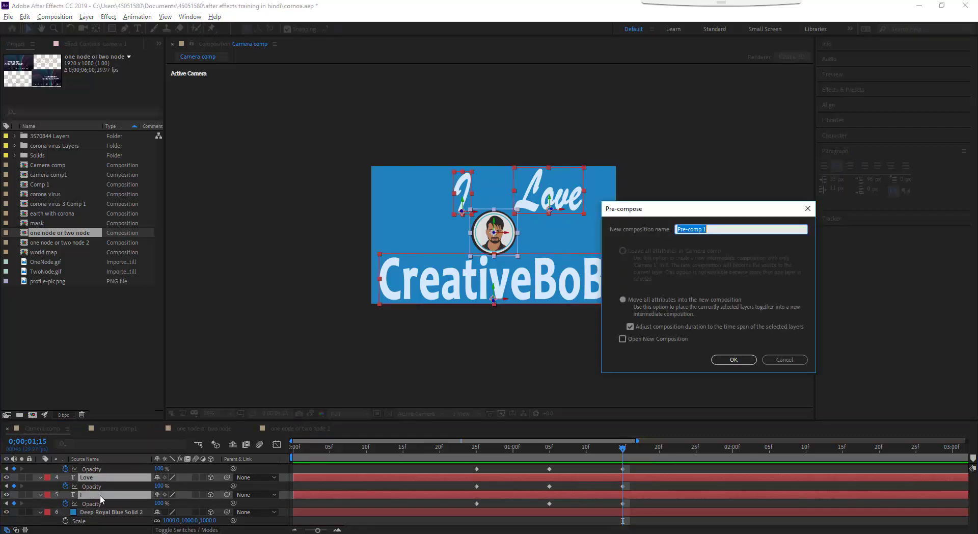
text(animation1)
key(Return)
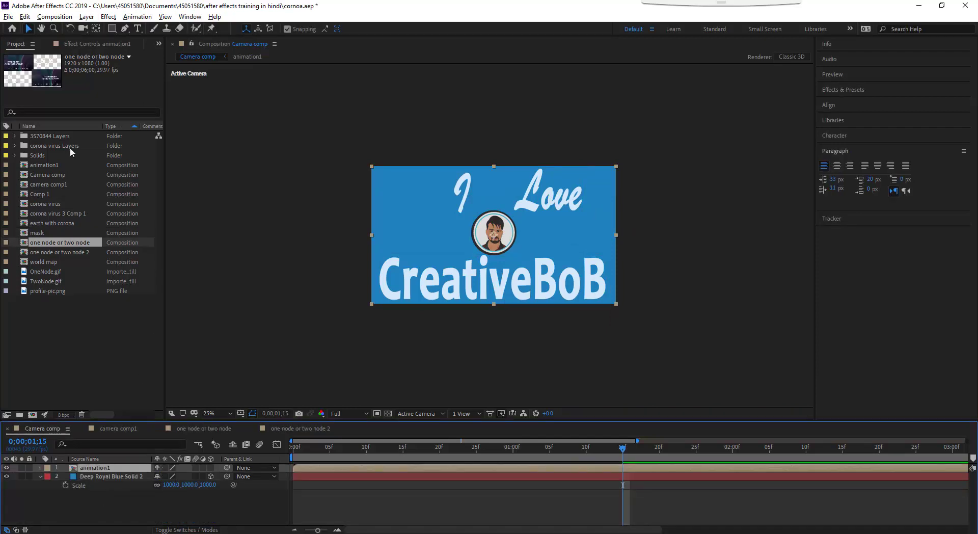
Enable time remapping on the animation1 layer and add a Time Remap keyframe at 0;00;00;05.
click(86, 17)
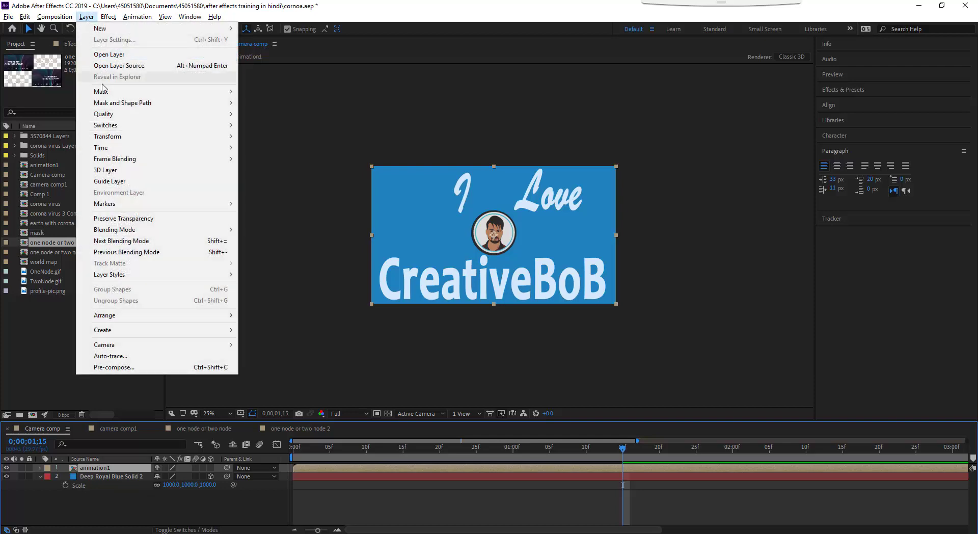
mouse_move(115, 150)
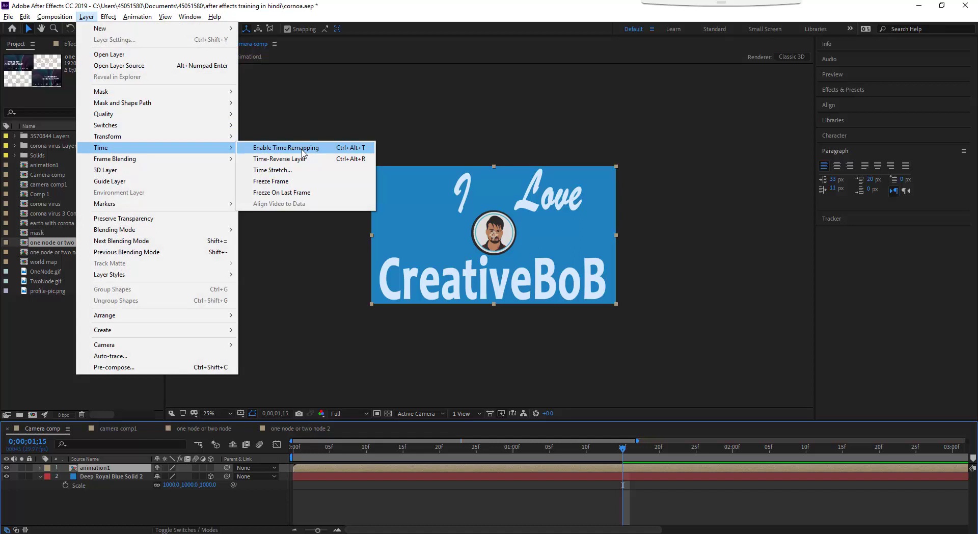
click(304, 149)
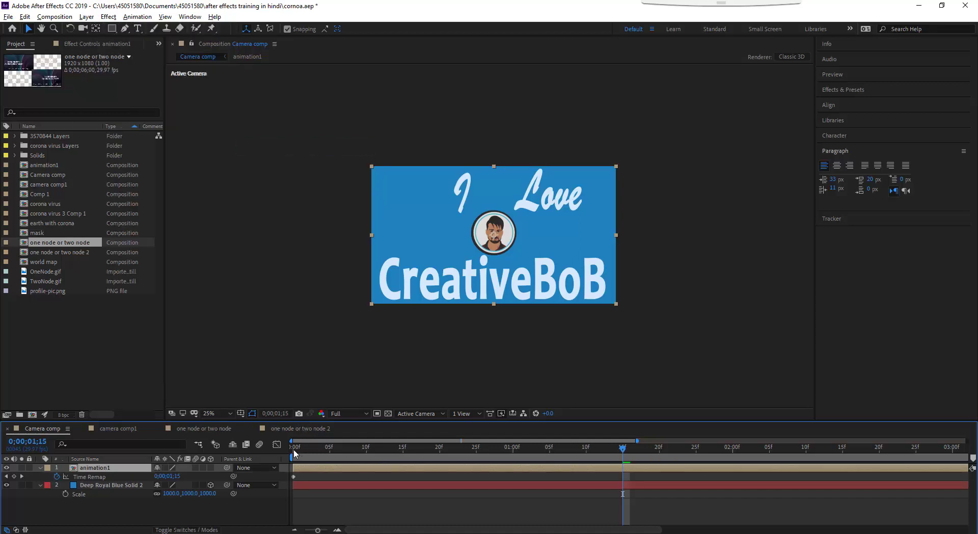
drag(294, 449, 332, 452)
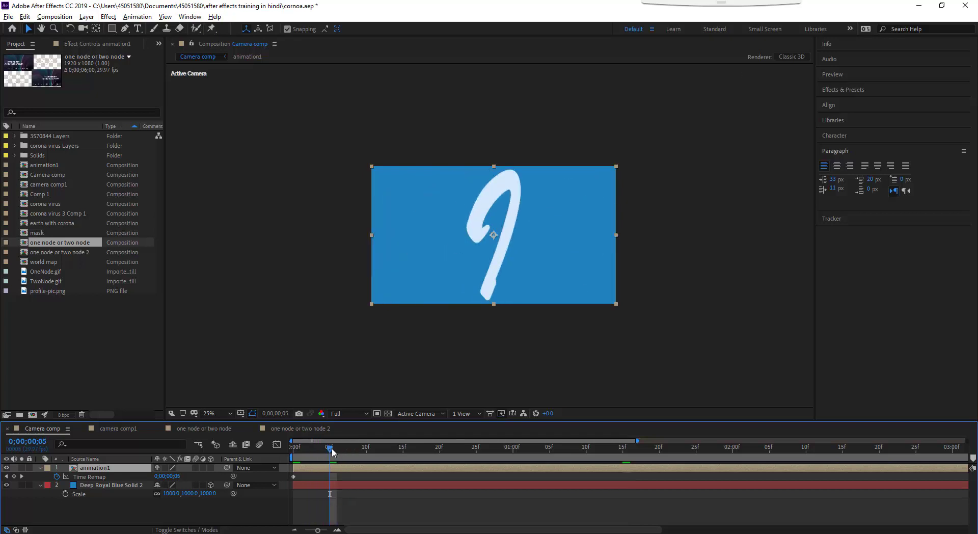
click(14, 476)
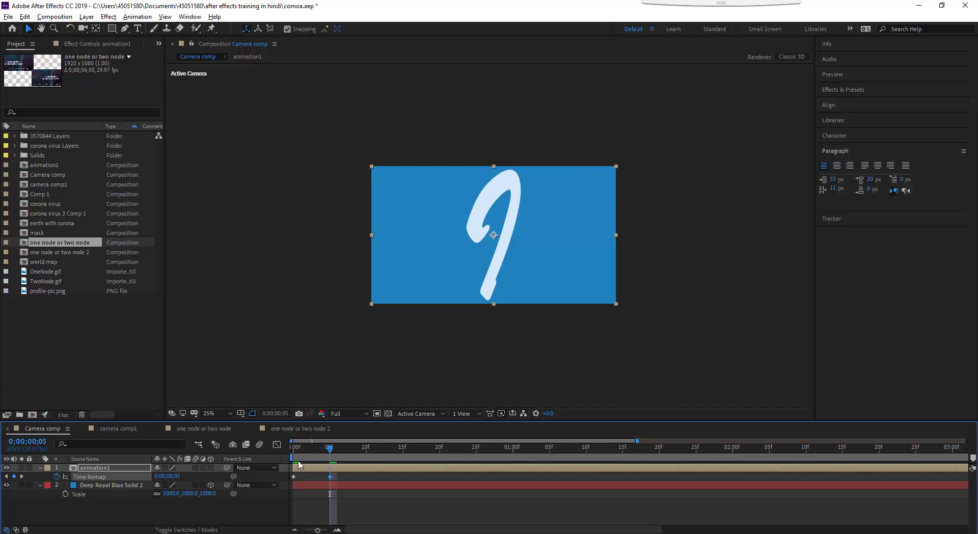
Add Time Remap keyframes at 0;00;00;15, 0;00;00;25 and 0;00;01;05 that hold the value 0;00;00;15, and preview the result.
drag(338, 451, 473, 458)
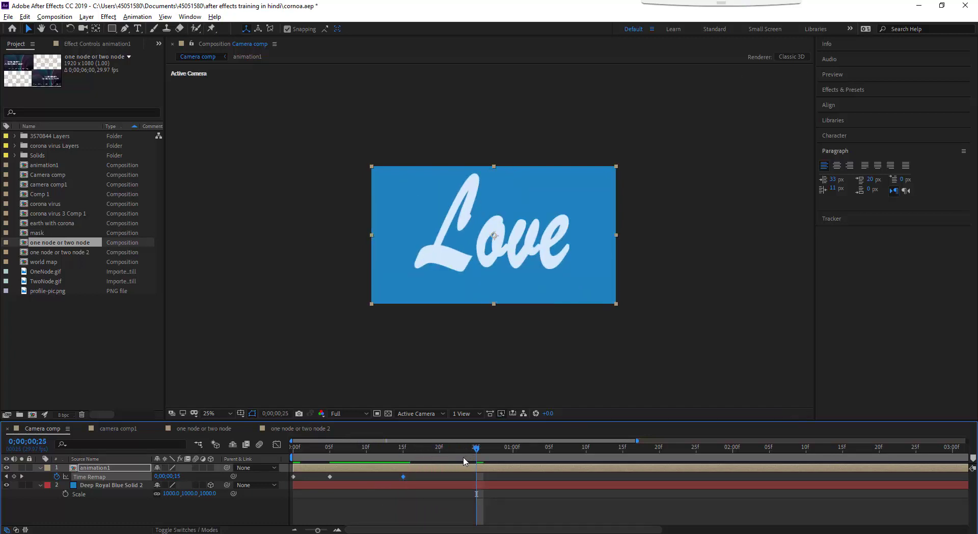
click(14, 476)
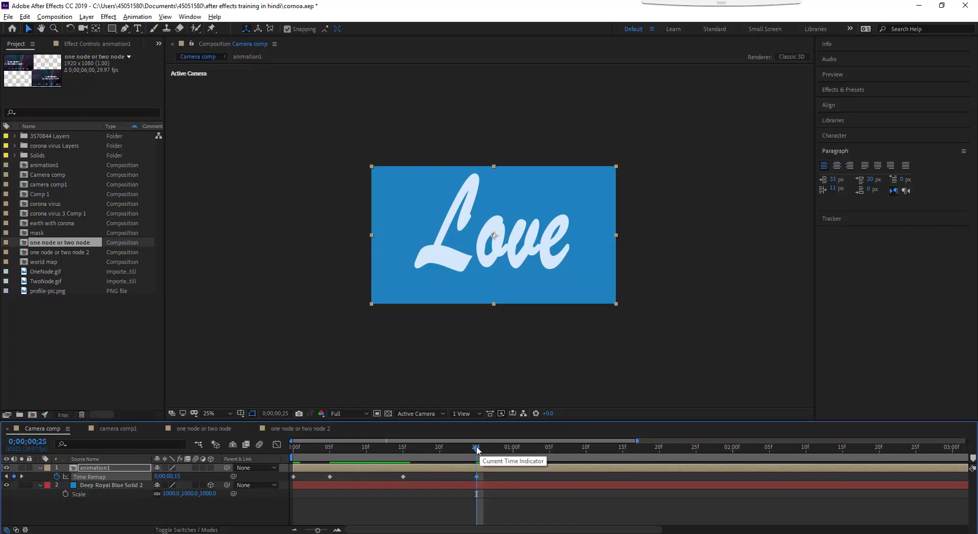
drag(481, 449, 550, 461)
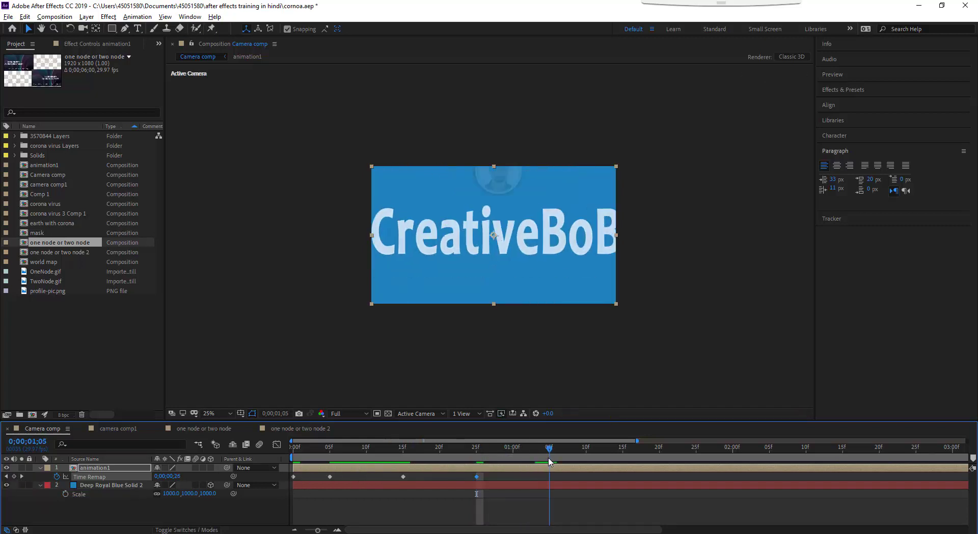
key(ctrl+v)
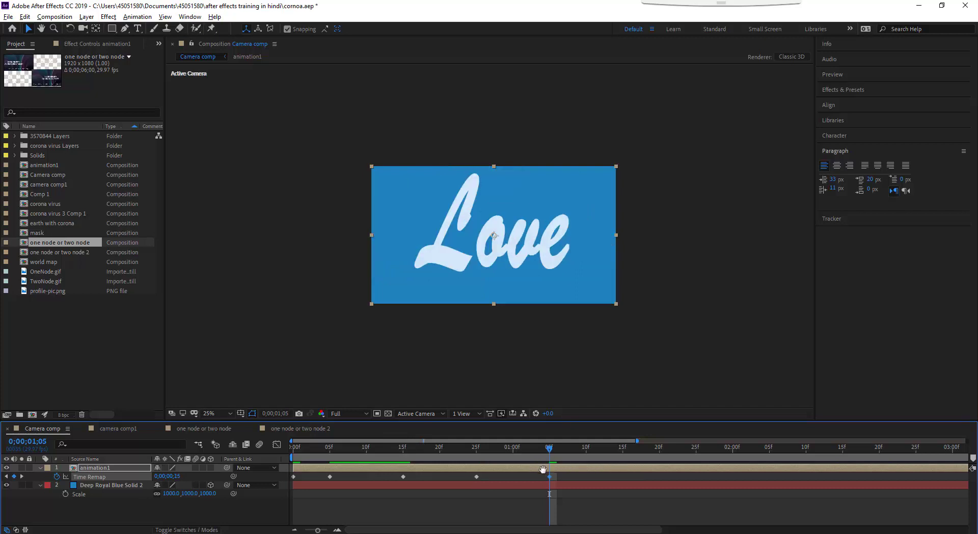
key(space)
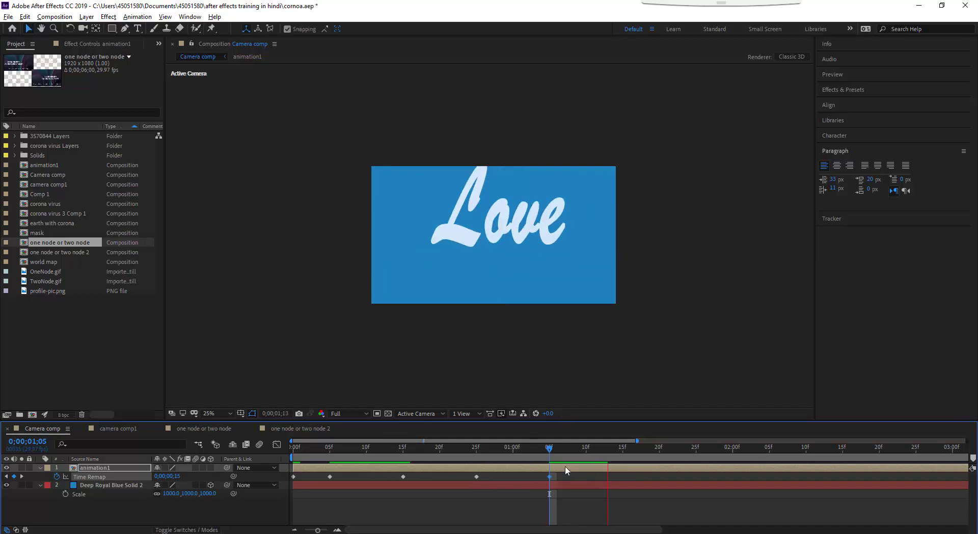
Add Time Remap keyframes to animation1 at 0;00;01;13 and 0;00;01;23, keeping the current remapped values.
click(621, 450)
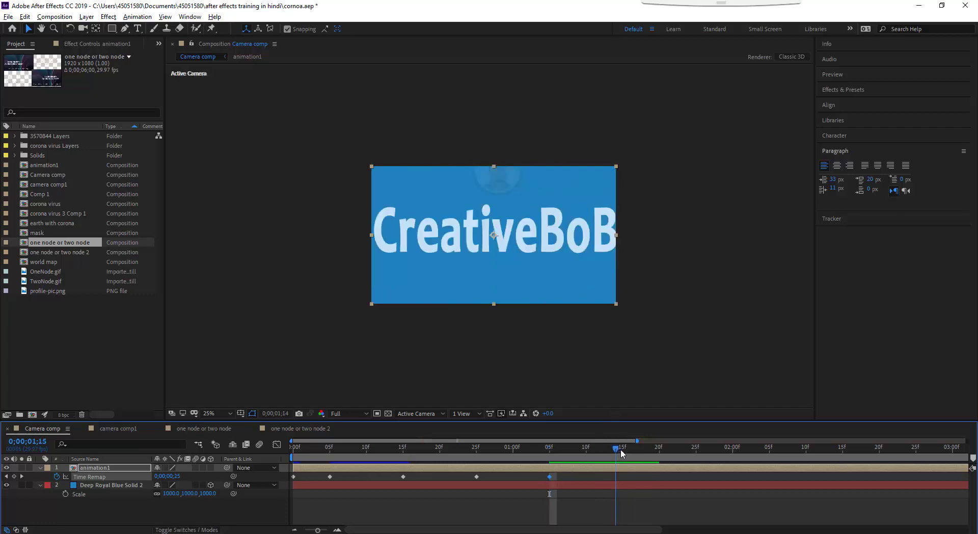
mouse_move(621, 453)
mouse_down()
mouse_move(659, 451)
mouse_move(610, 462)
mouse_up()
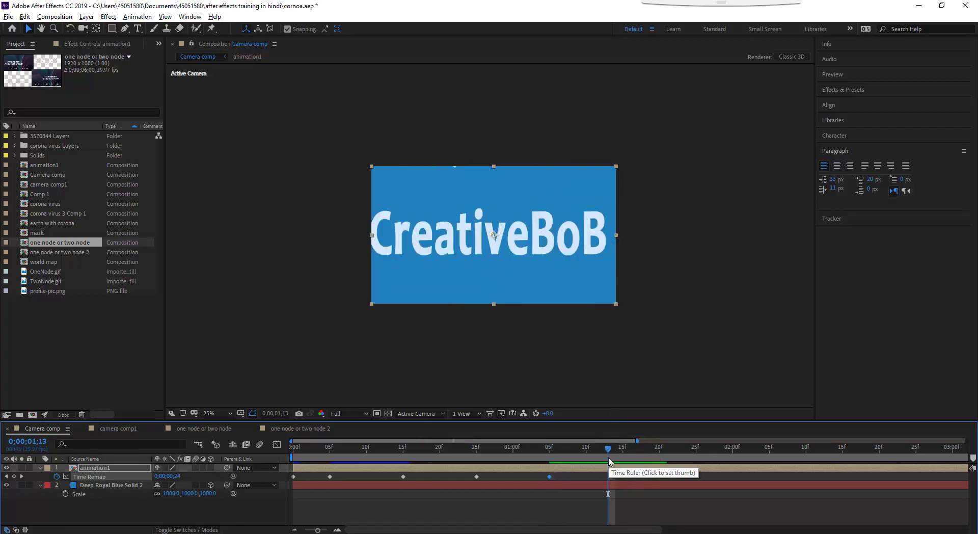
key(ctrl+v)
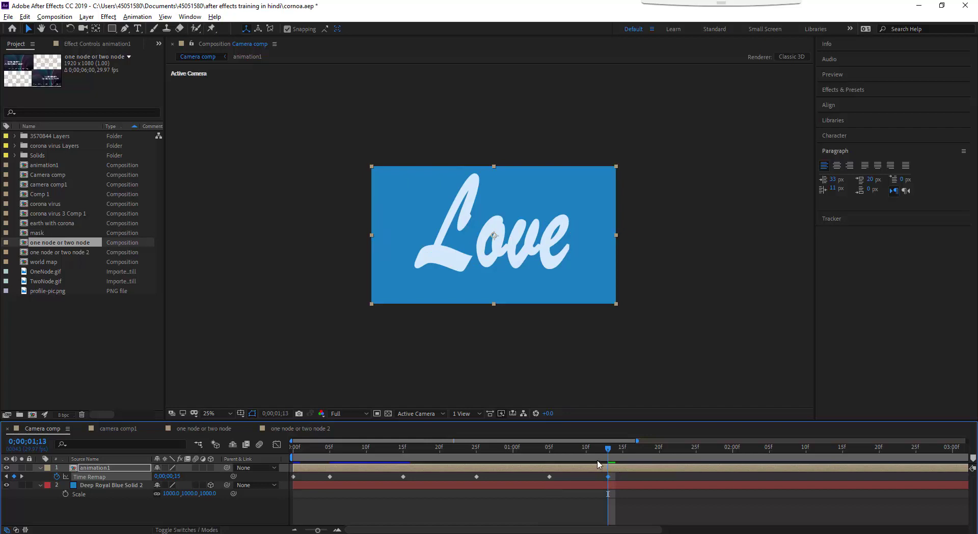
key(ctrl+z)
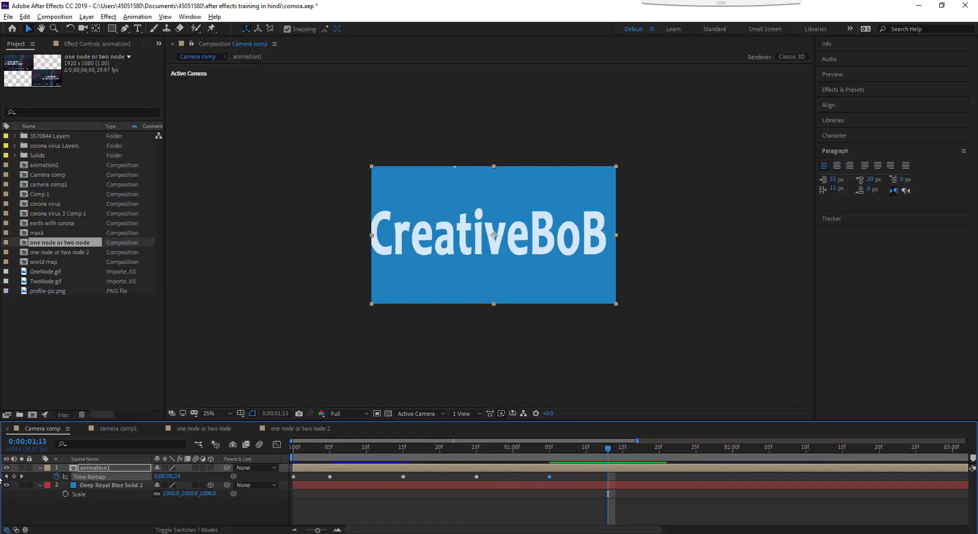
click(15, 476)
drag(613, 452, 681, 455)
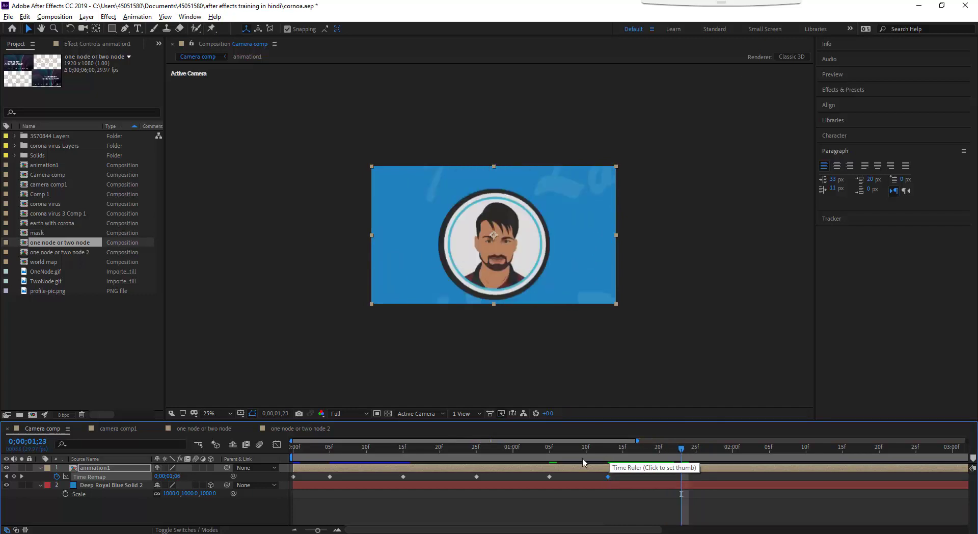
click(15, 477)
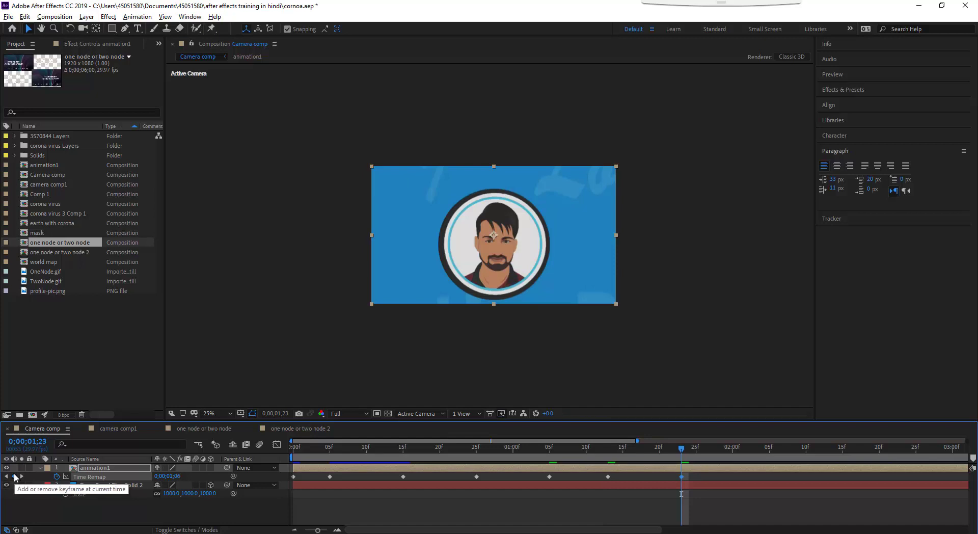
Add Time Remap keyframes at 0;00;02;00, 0;00;02;12 and 0;00;02;23, with the last two holding the value 0;00;01;20.
click(732, 446)
key(ctrl+v)
drag(732, 447, 818, 430)
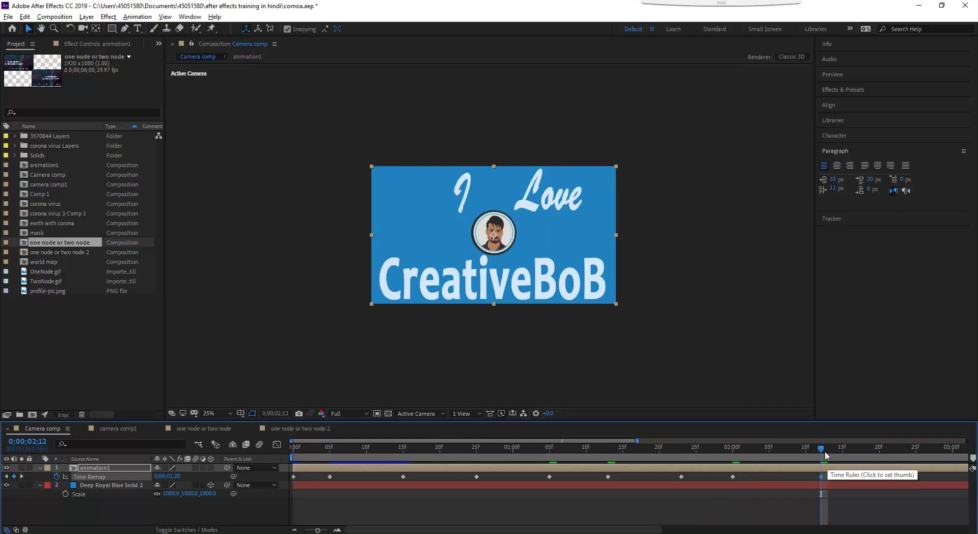
drag(821, 450, 905, 451)
key(ctrl+v)
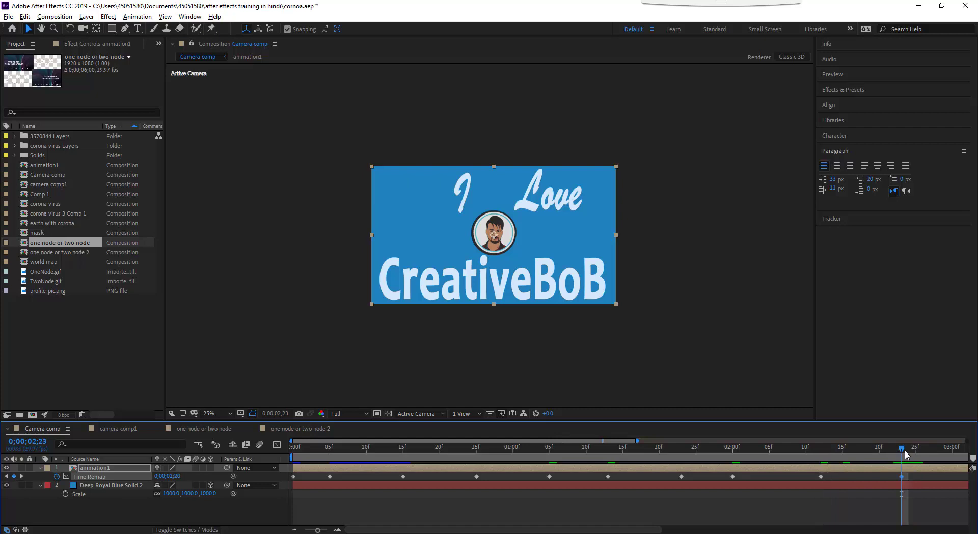
Preview the time-remapped animation from the beginning and inspect the frame at 0;00;02;07.
key(Home)
key(space)
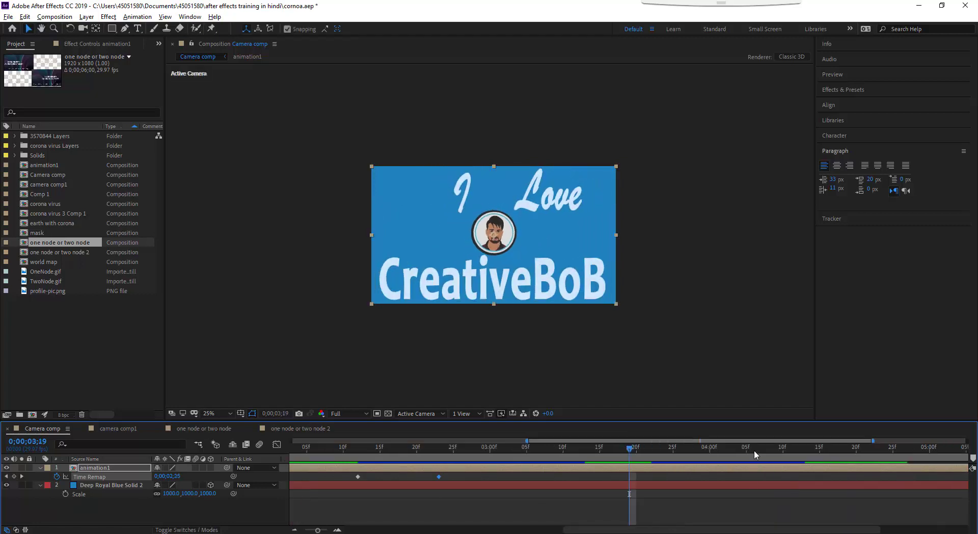
drag(754, 450, 784, 450)
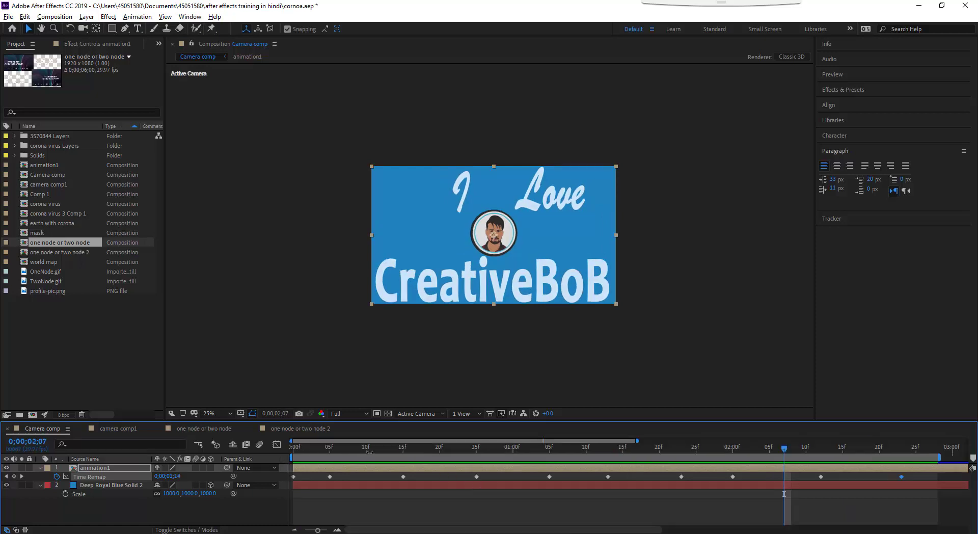
In camera comp1, delete the Camera 1 layer and select the CreativeBoB text layer.
click(134, 428)
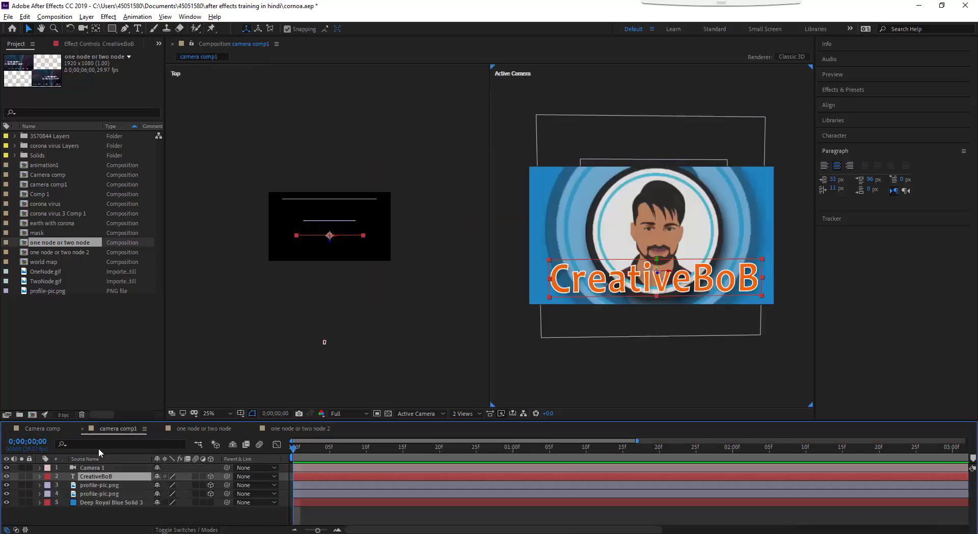
click(91, 467)
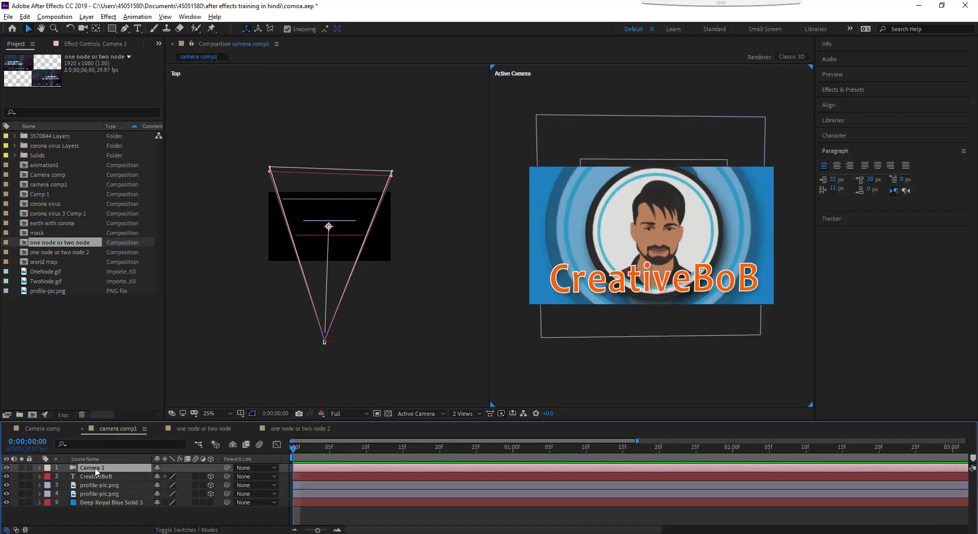
key(Delete)
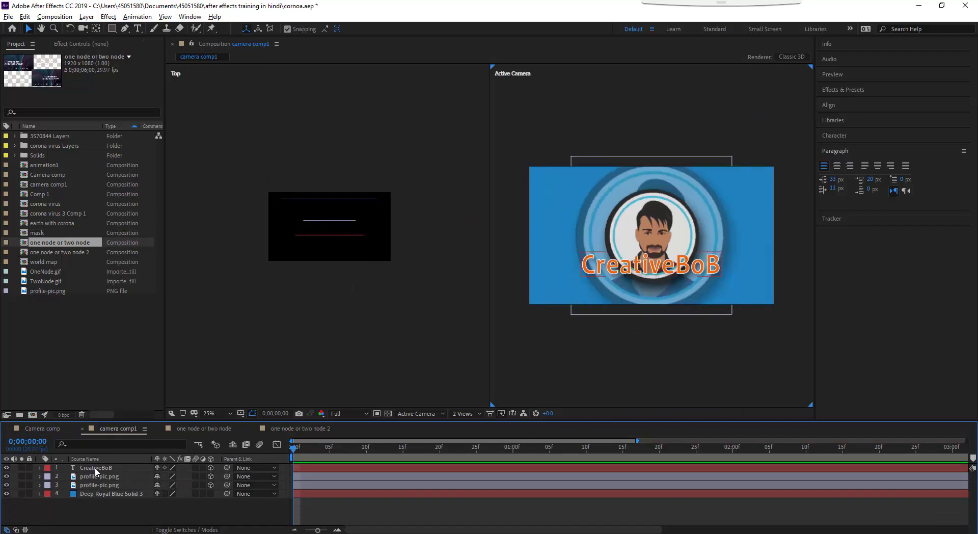
click(603, 274)
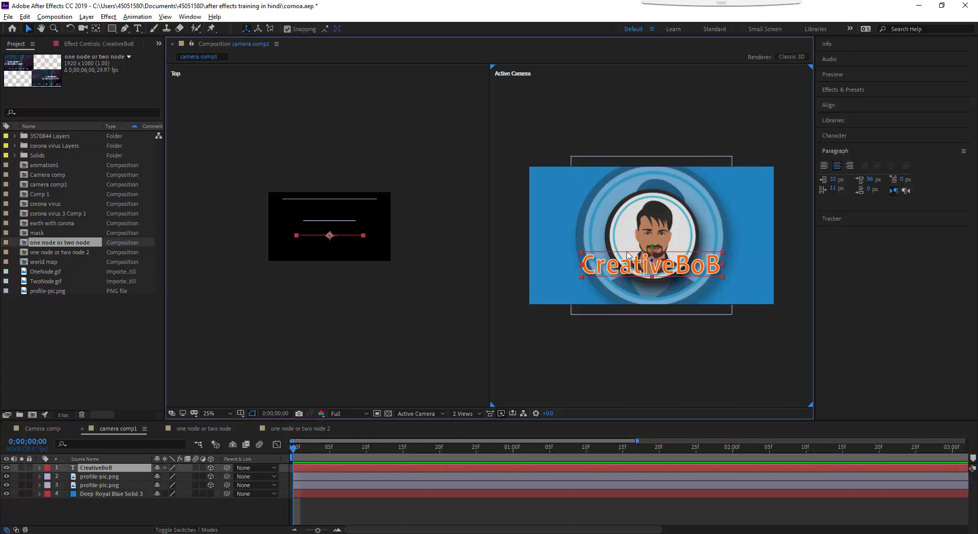
Move the rear profile-pic.png layer slightly forward in Z, toward the front layers, in the Top view and deselect it.
click(643, 239)
key(ctrl+Down)
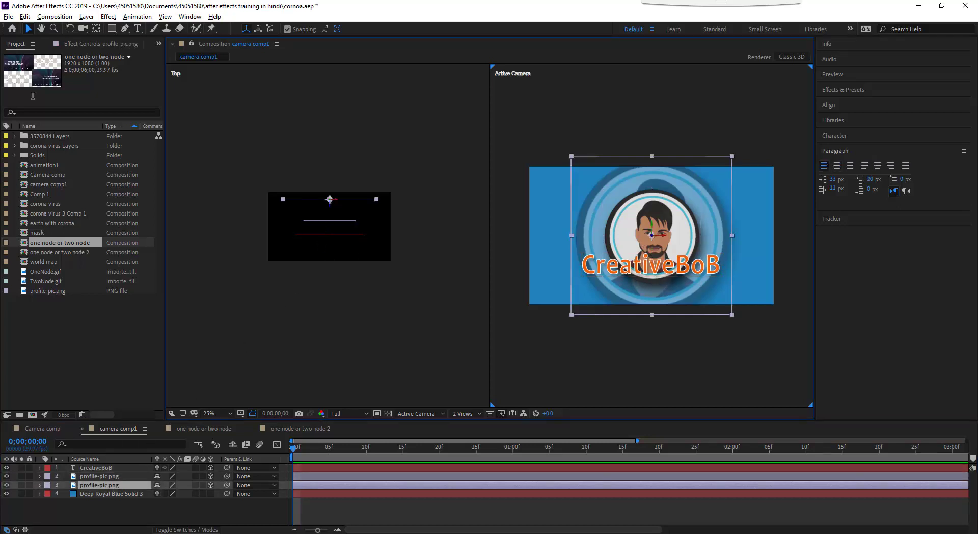
click(29, 29)
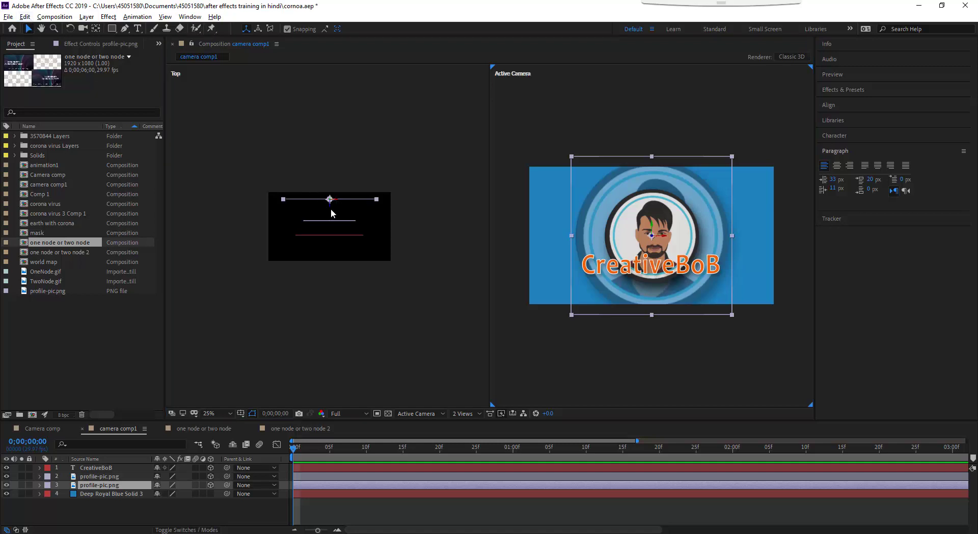
drag(330, 211, 330, 215)
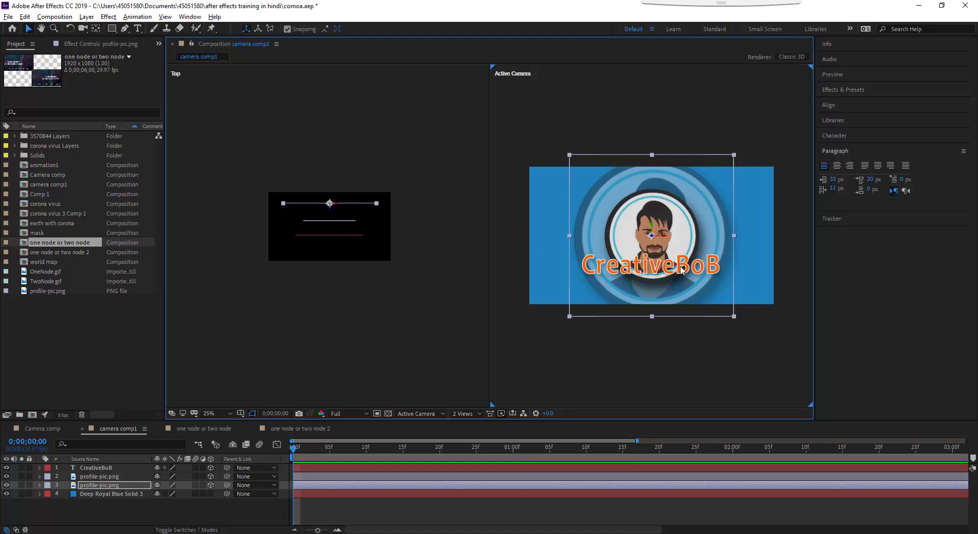
click(514, 321)
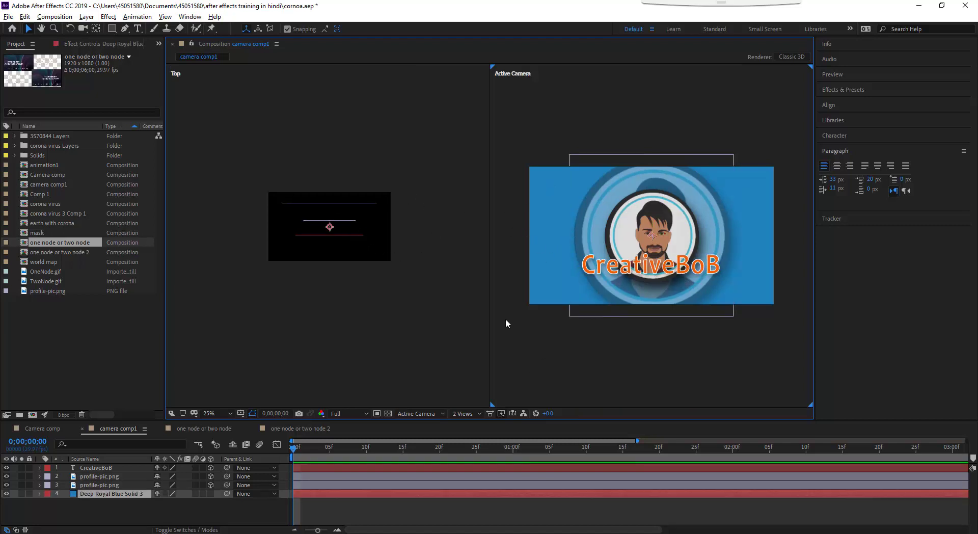
Create a One-Node Camera layer named Camera 1 with the 50mm preset.
click(70, 17)
mouse_move(88, 20)
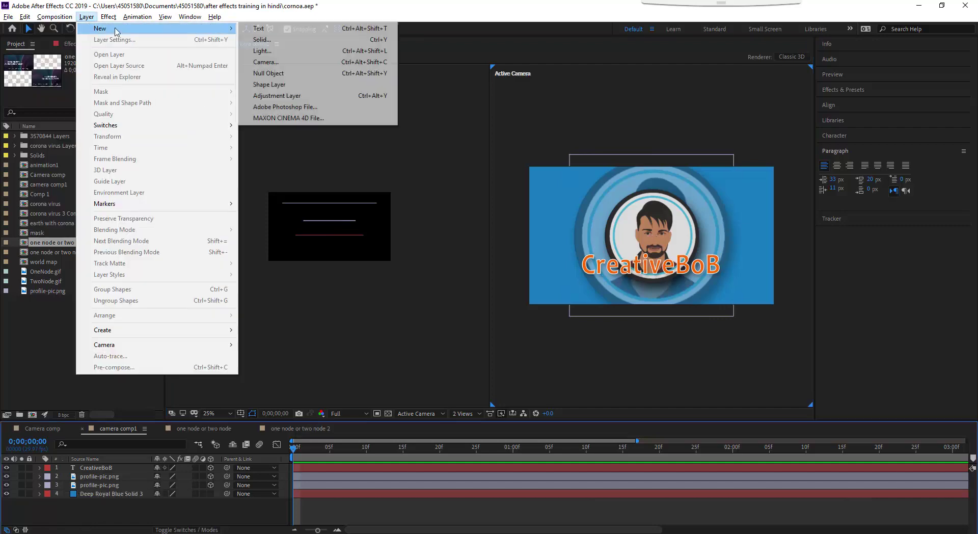
click(265, 62)
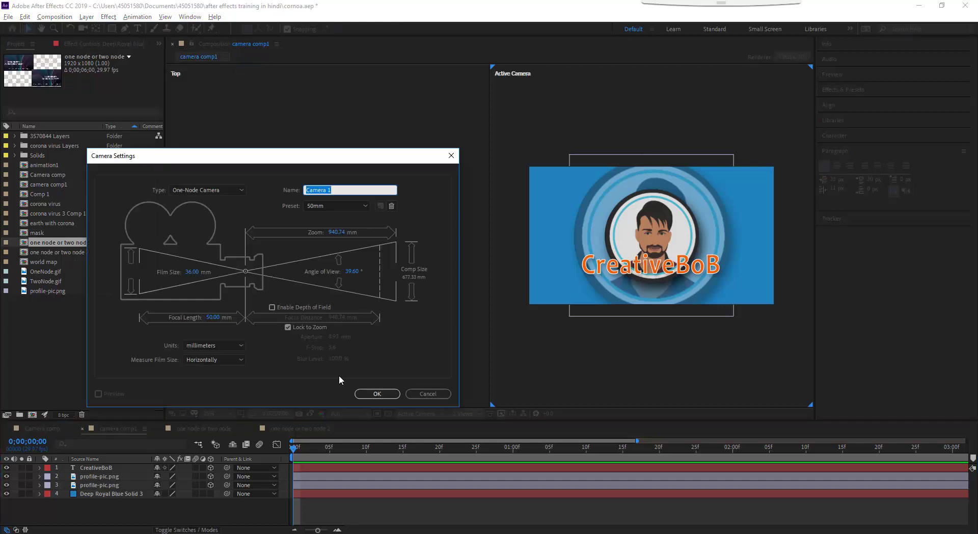
click(377, 394)
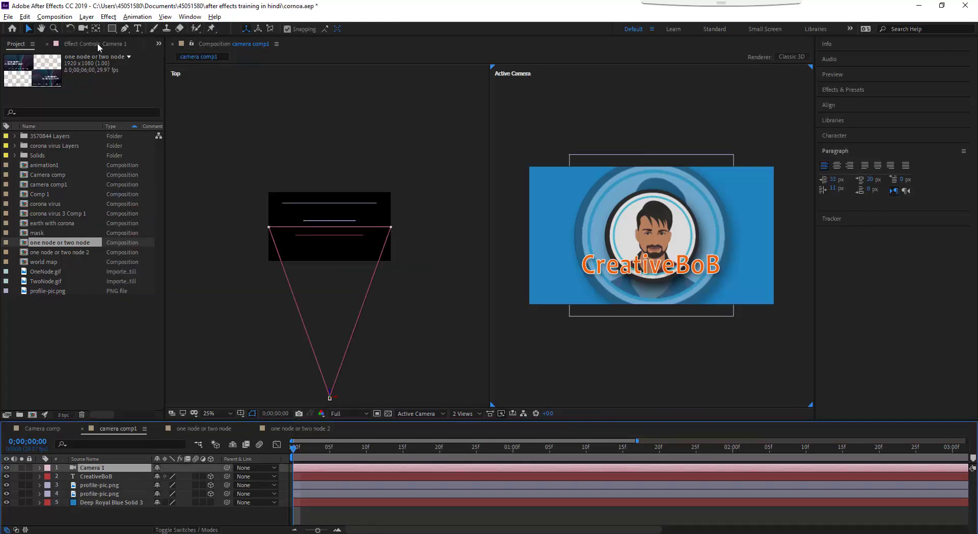
Try orbiting the one-node camera with the Orbit Camera Tool, undo the rotations and delete the camera layer.
click(86, 28)
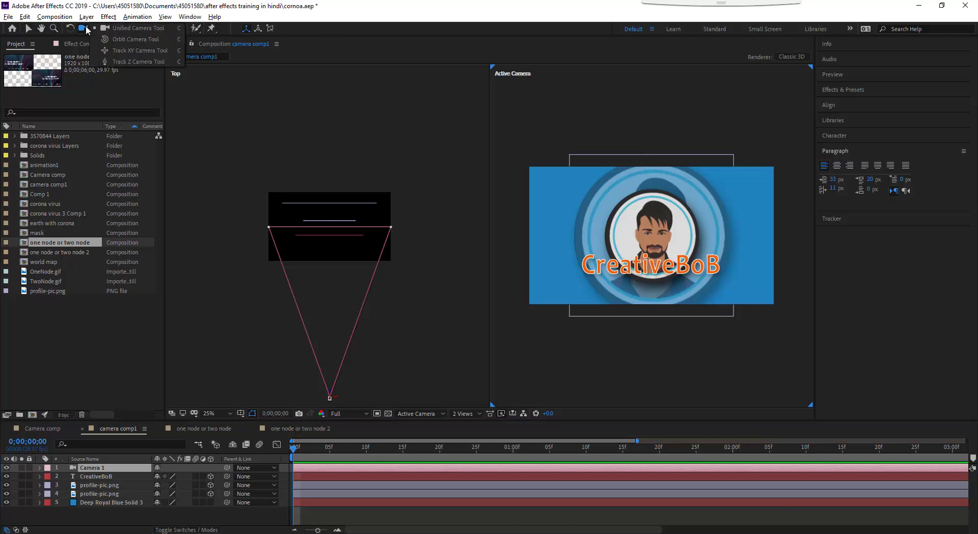
click(115, 40)
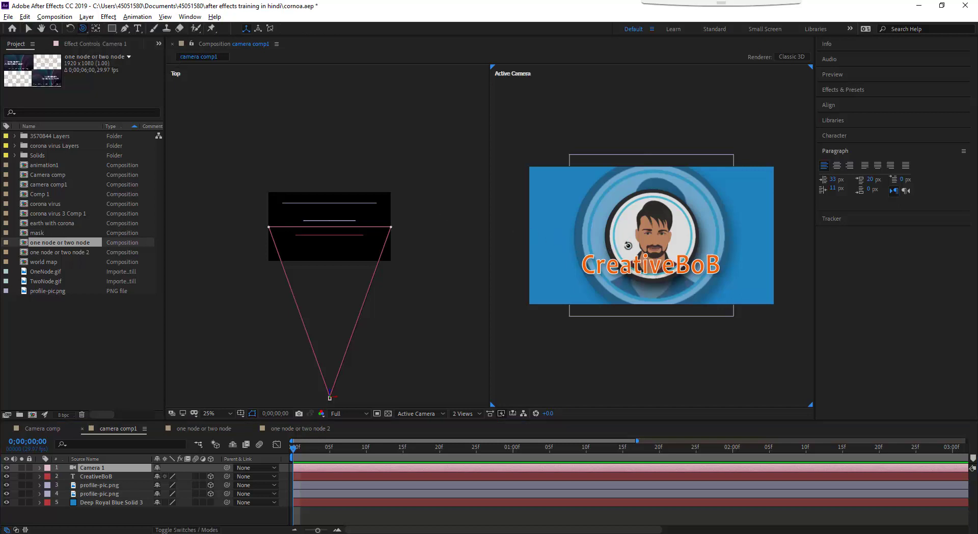
drag(652, 241, 640, 238)
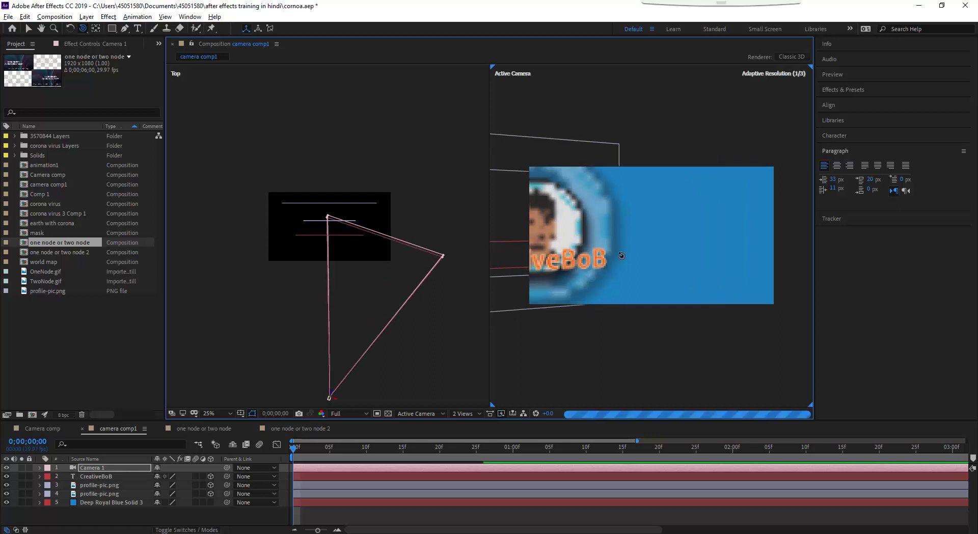
drag(579, 243, 666, 237)
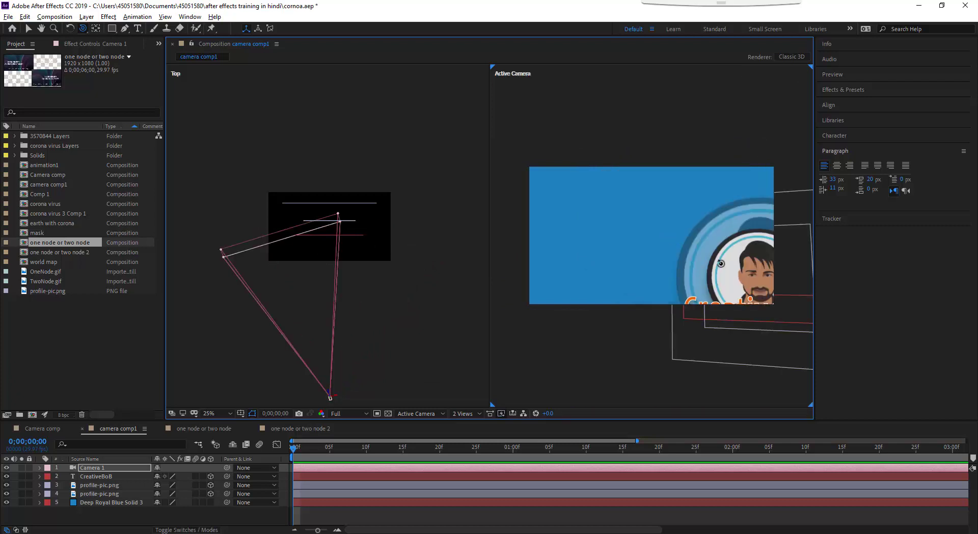
key(ctrl+z)
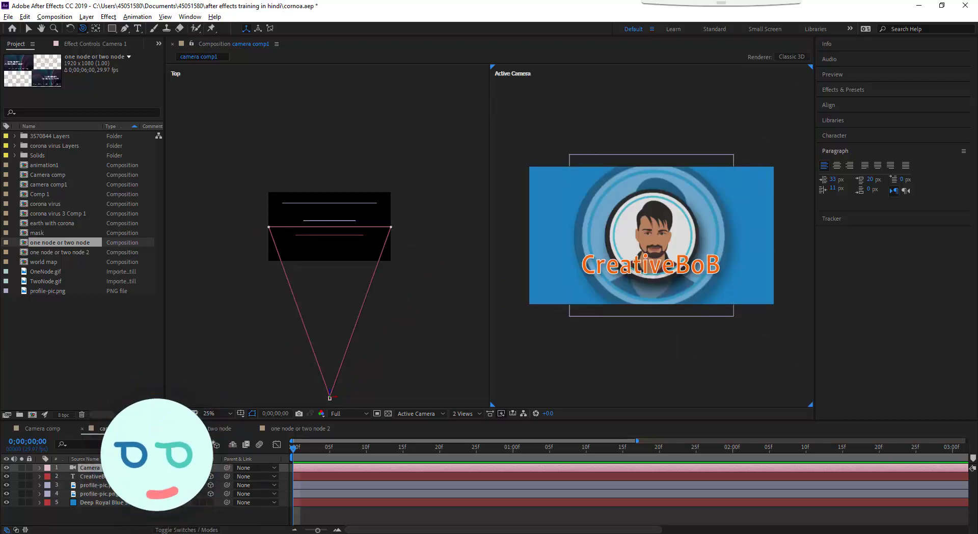
key(Delete)
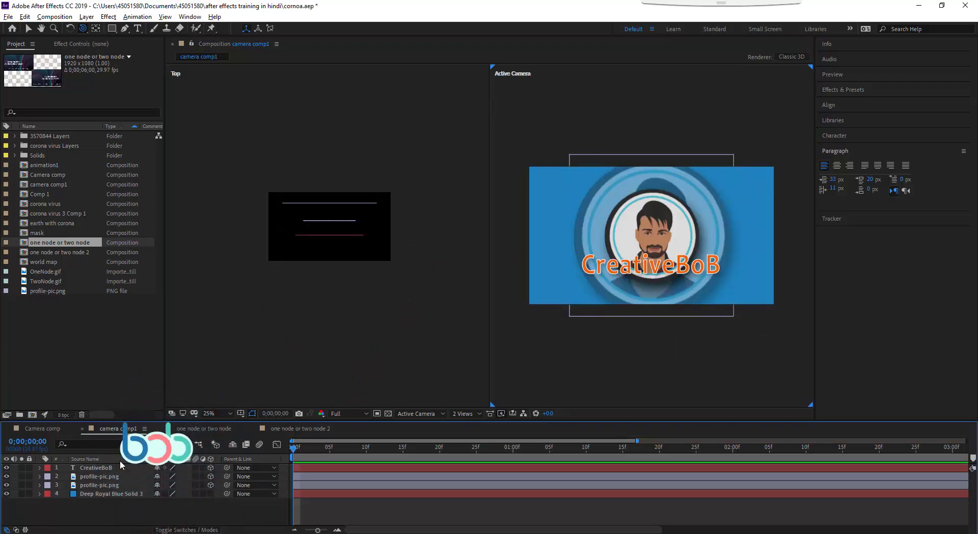
Create a Two-Node Camera layer named Camera 1 with the 50mm preset.
click(87, 17)
mouse_move(132, 29)
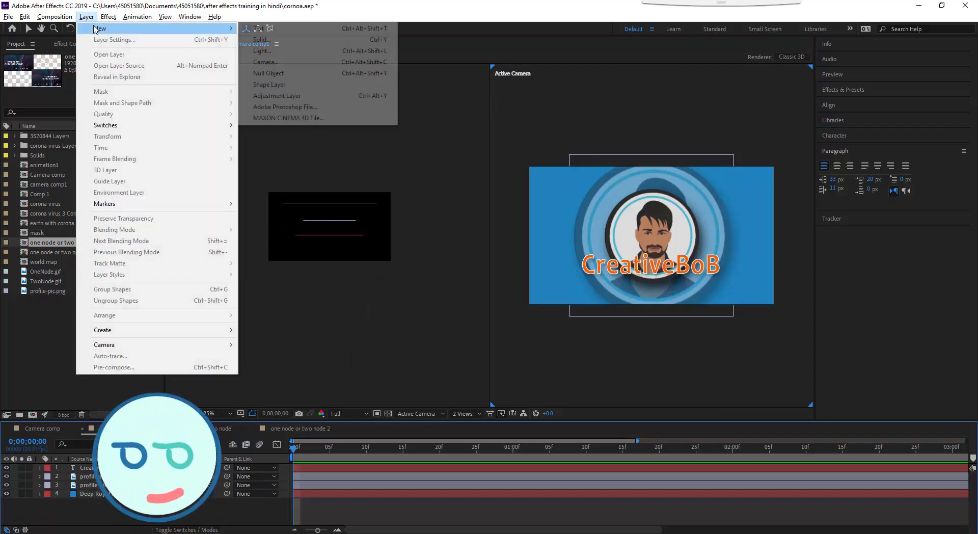
click(266, 61)
click(212, 190)
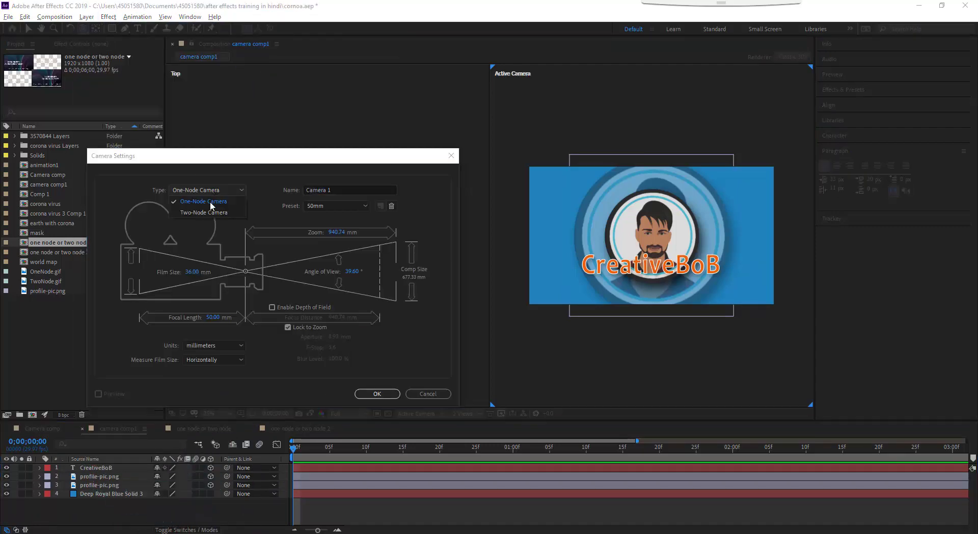
click(207, 212)
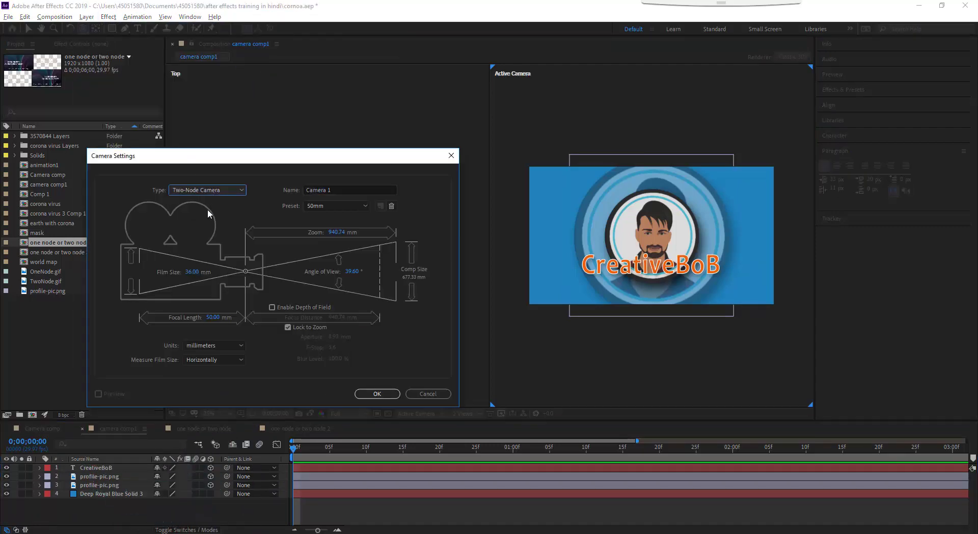
click(377, 393)
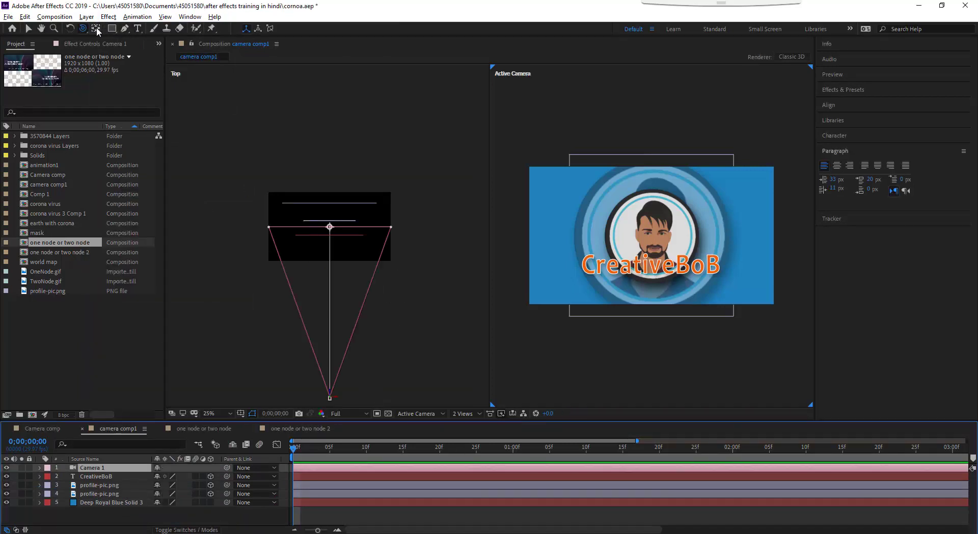
Reveal the camera's Transform properties and orbit it around its point of interest to a Position of about 3114, 680, -1565.
drag(627, 240, 612, 240)
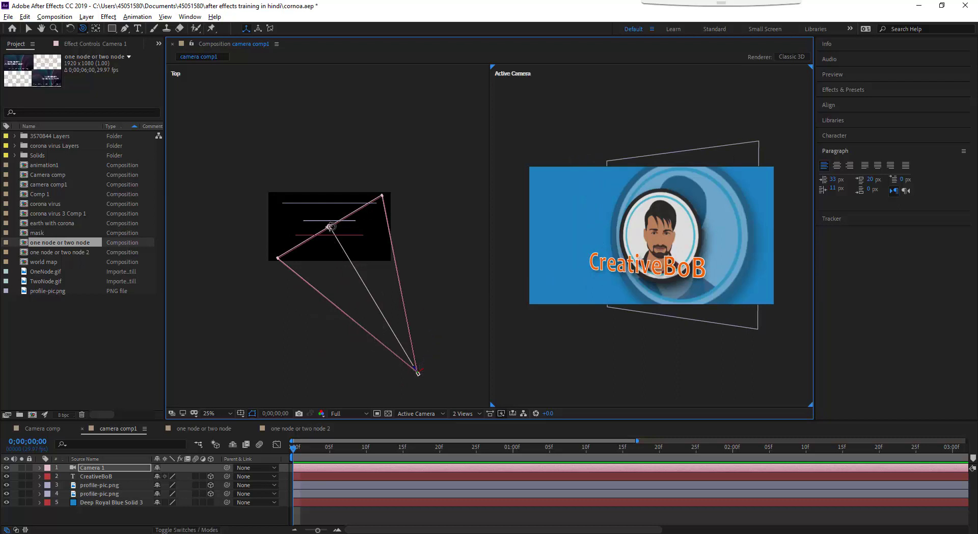
click(39, 467)
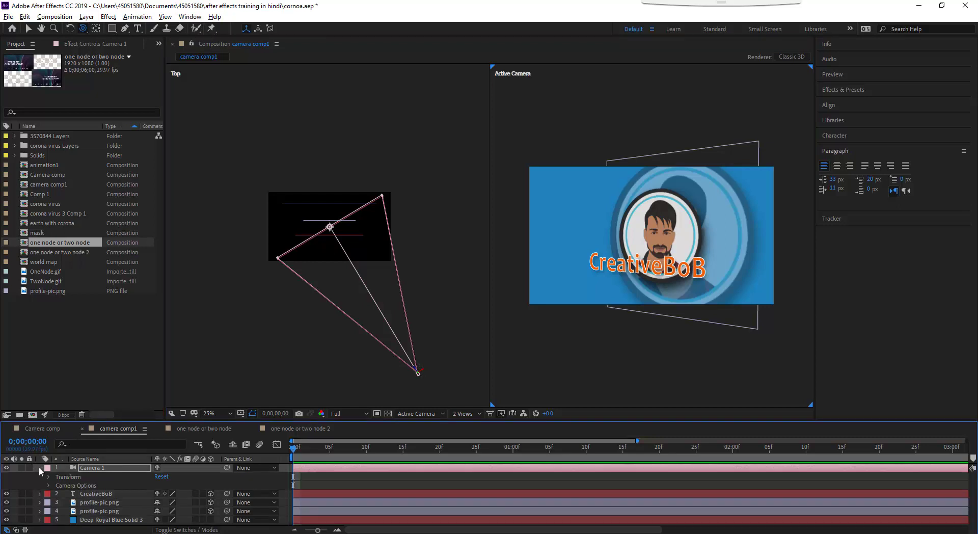
click(45, 475)
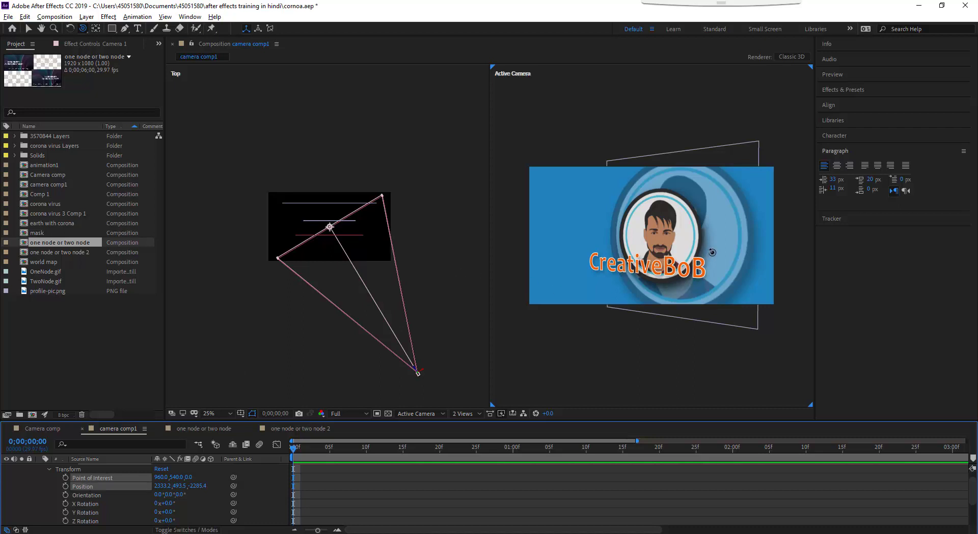
drag(712, 252, 657, 259)
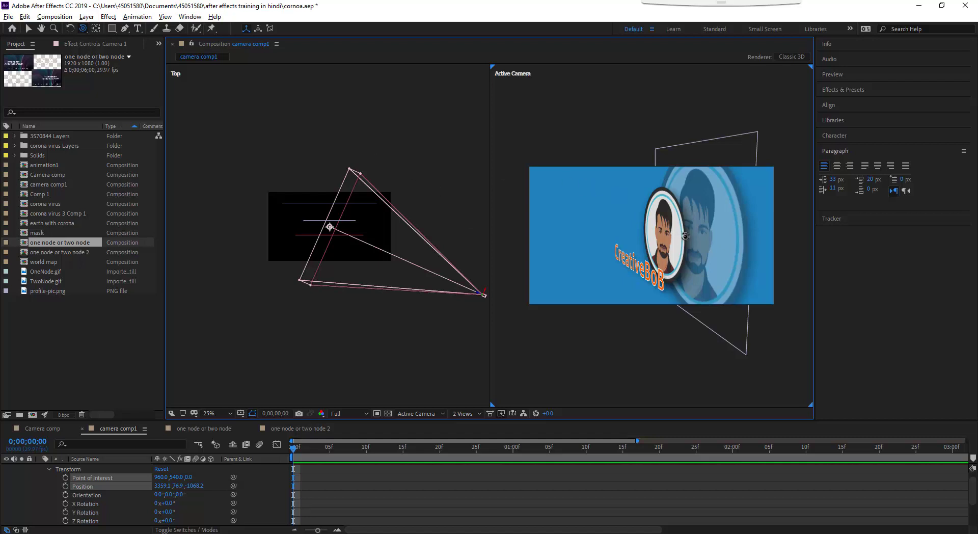
drag(683, 237, 671, 235)
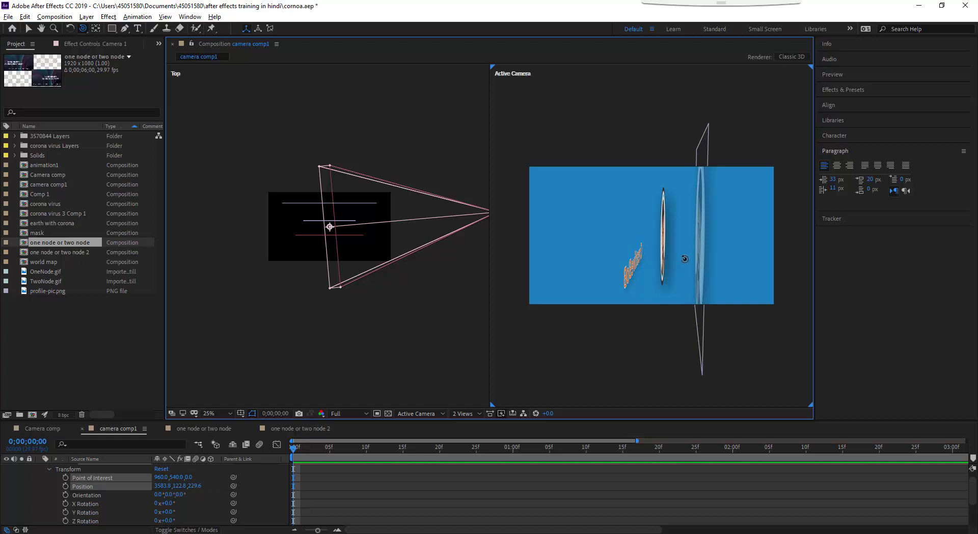
drag(684, 259, 706, 252)
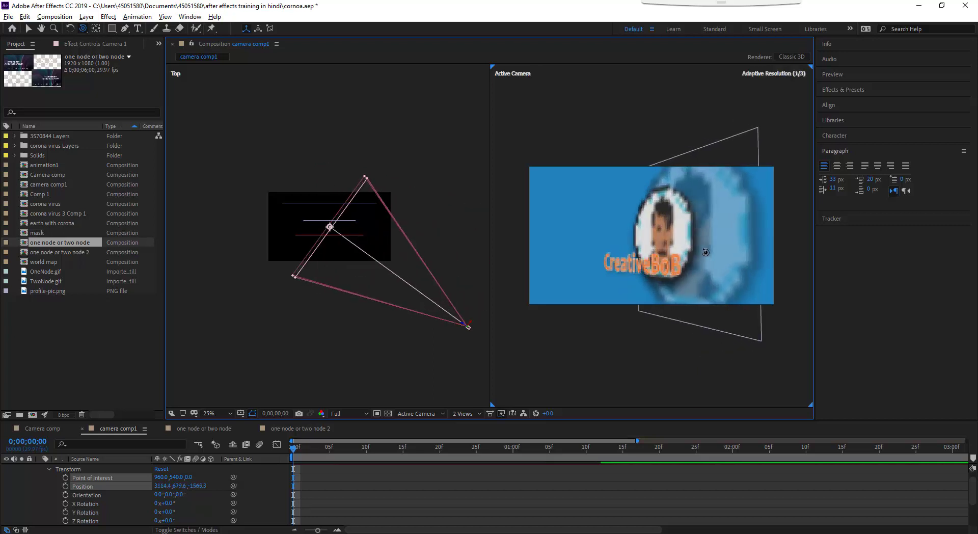
Keyframe Point of Interest and Position at 0;00;00;00, and orbit the camera to Position about -1123, -14, -1570 at 0;00;01;00.
click(66, 478)
click(66, 486)
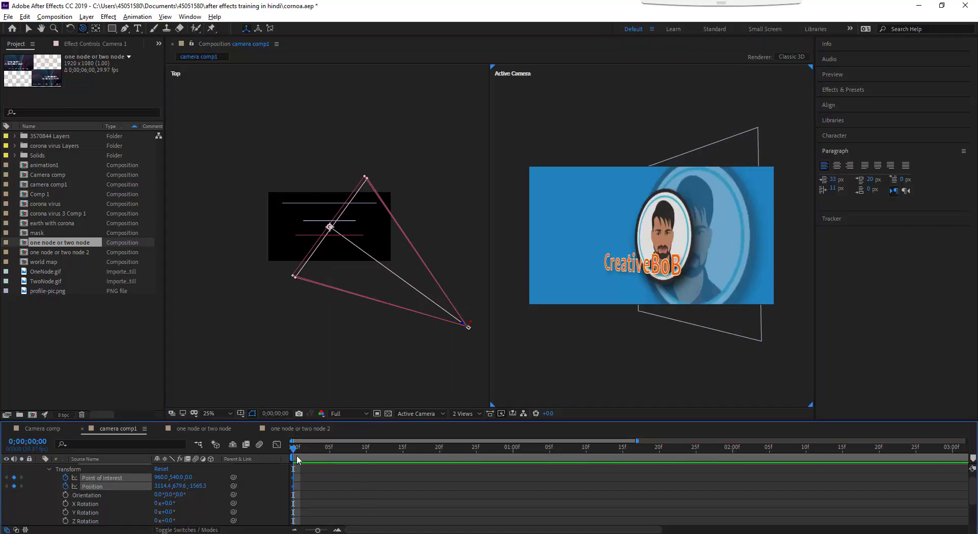
drag(292, 451, 510, 473)
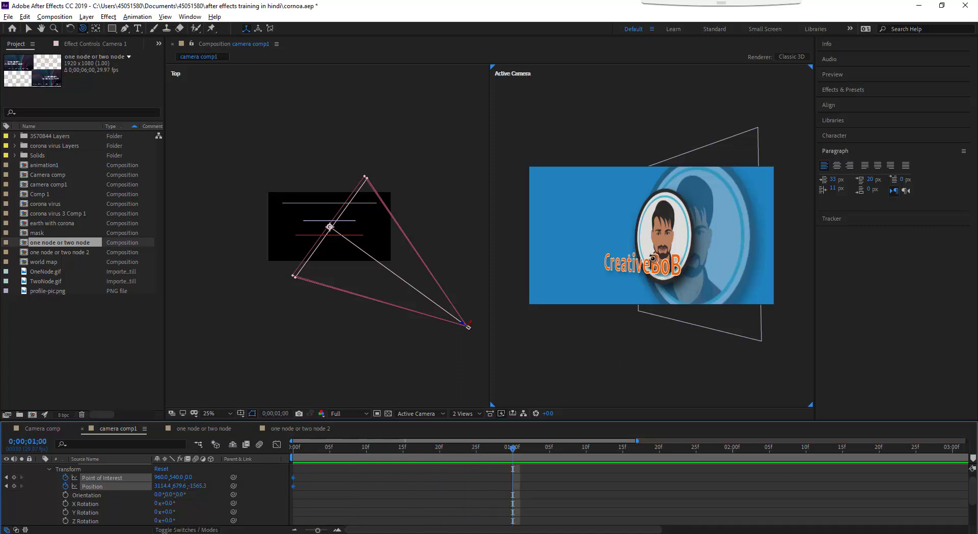
drag(652, 260, 712, 267)
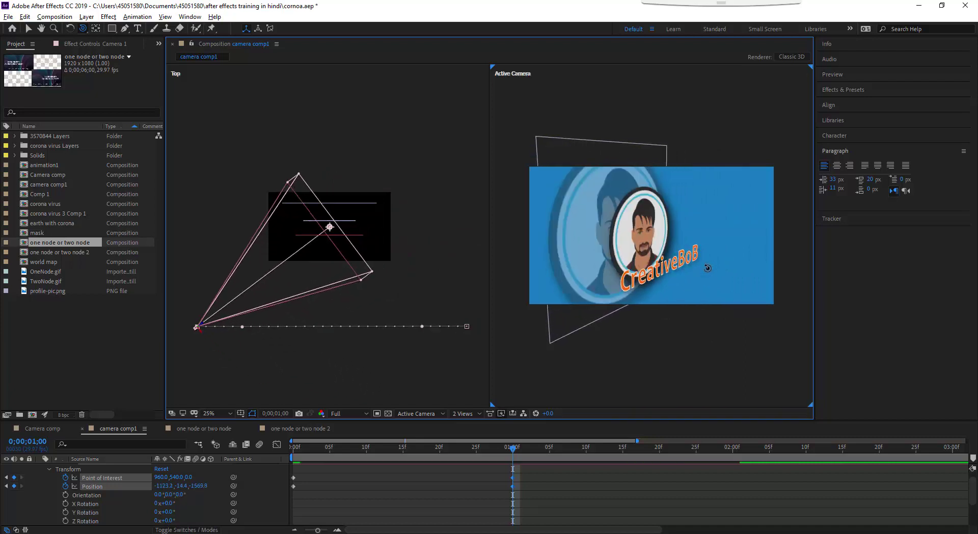
Copy the first Point of Interest and Position keyframes to 0;00;02;00.
drag(313, 475, 292, 491)
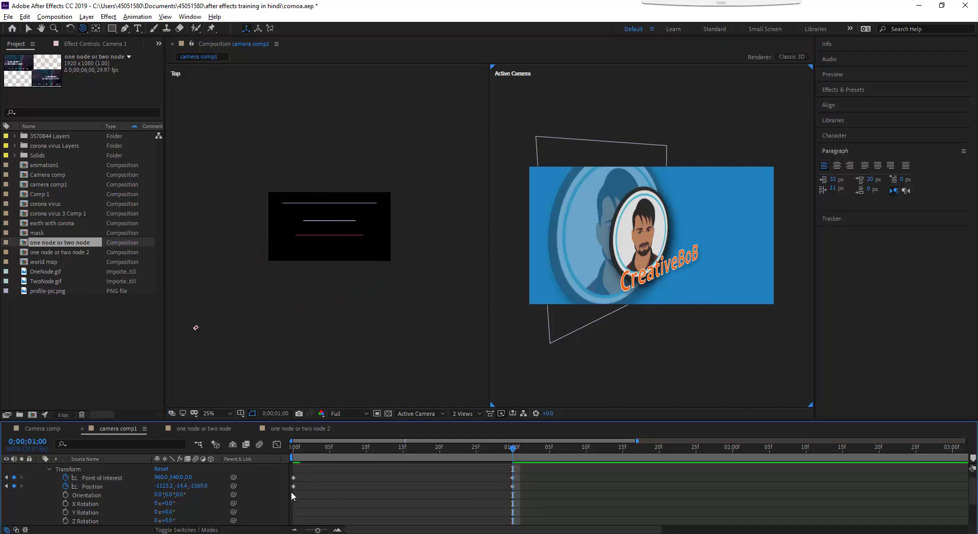
click(735, 445)
key(ctrl+v)
Preview the camera animation from the beginning and scrub through its first second to inspect the frame at 0;00;00;15.
click(294, 447)
key(space)
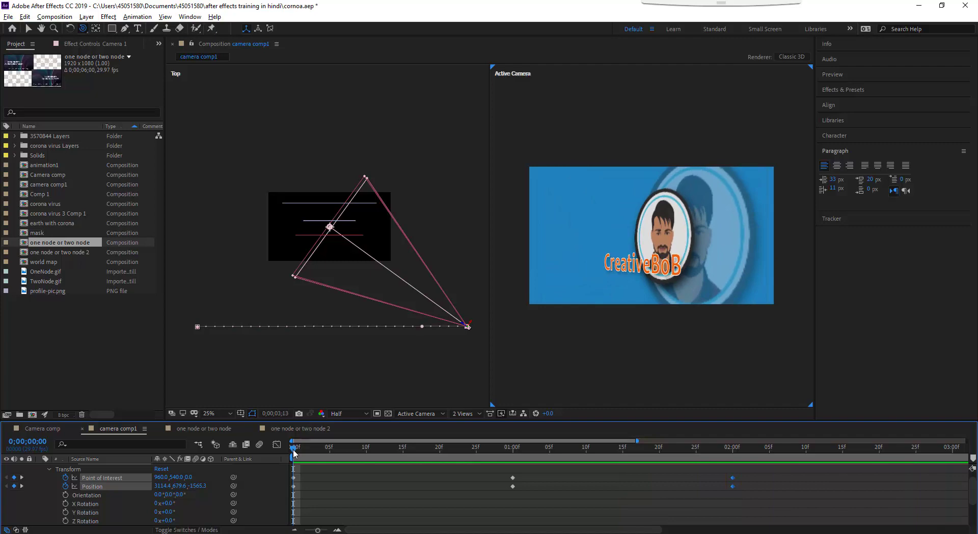
click(439, 451)
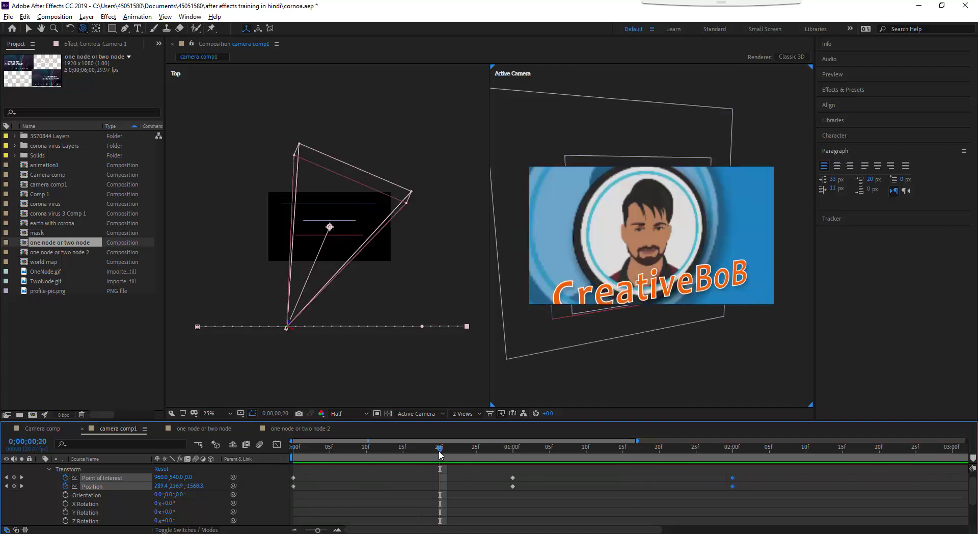
drag(440, 455, 264, 451)
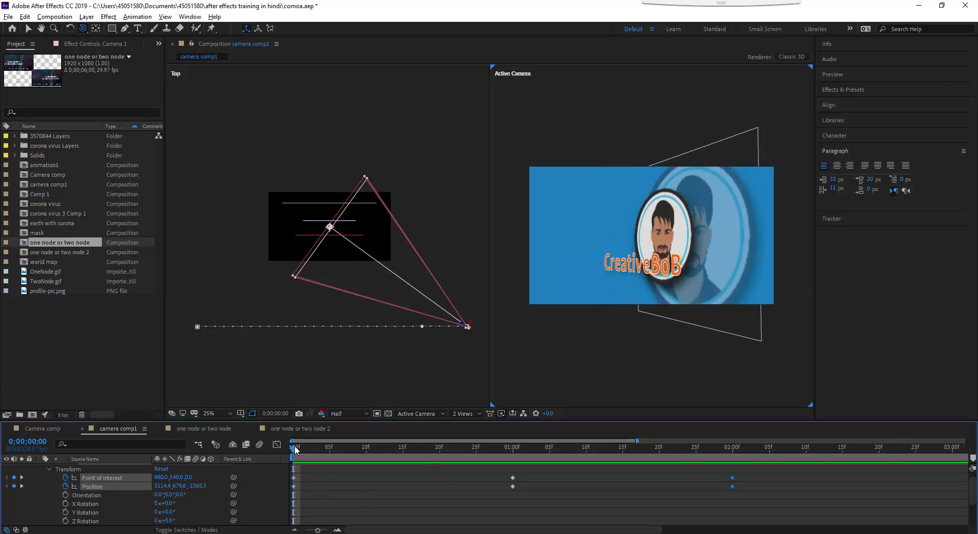
drag(305, 448, 402, 460)
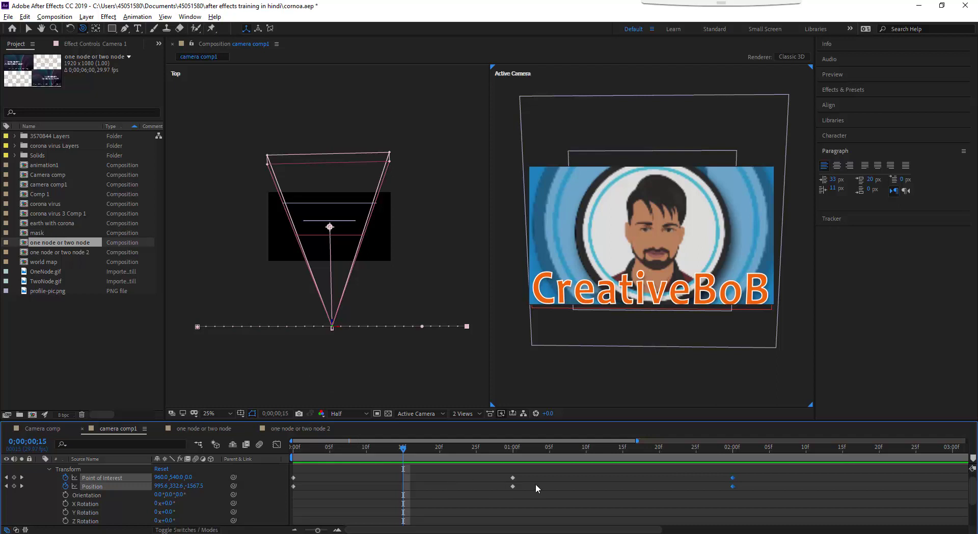
Curve the camera's motion path away from the layers in the Top view using its Bezier handle, and return to 0;00;00;00.
click(29, 29)
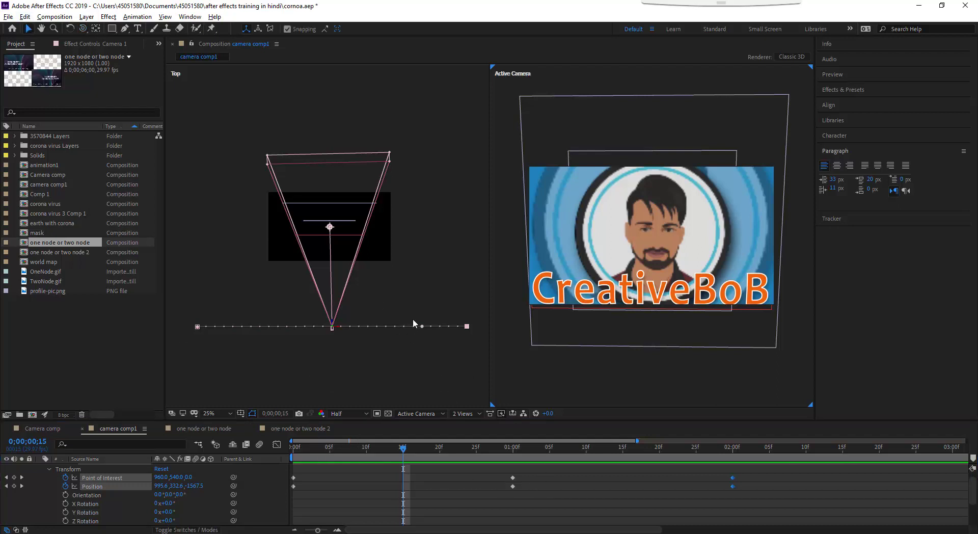
drag(422, 326, 426, 373)
key(Home)
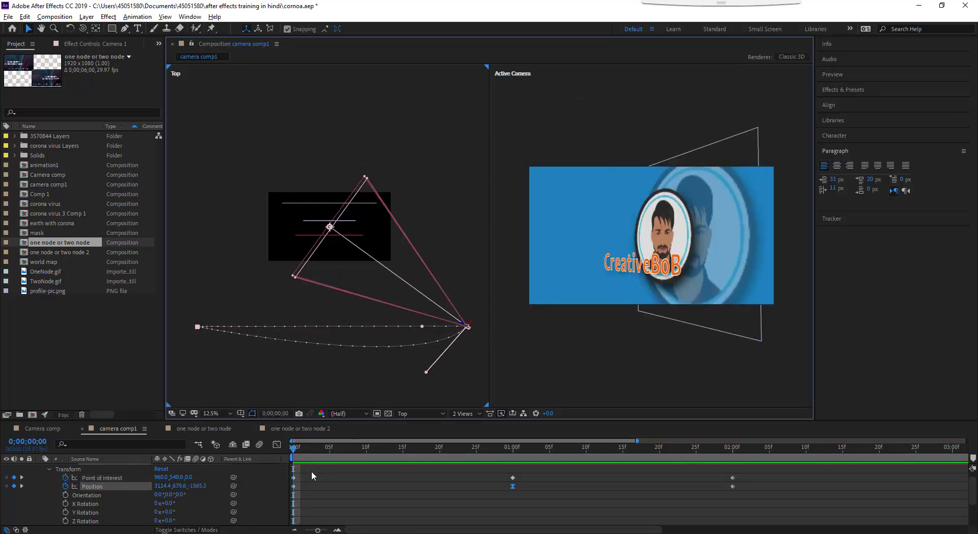
Apply Easy Ease to the camera's Point of Interest and Position keyframes at 0;00;00;00, 0;00;01;00 and 0;00;02;00.
drag(312, 475, 268, 500)
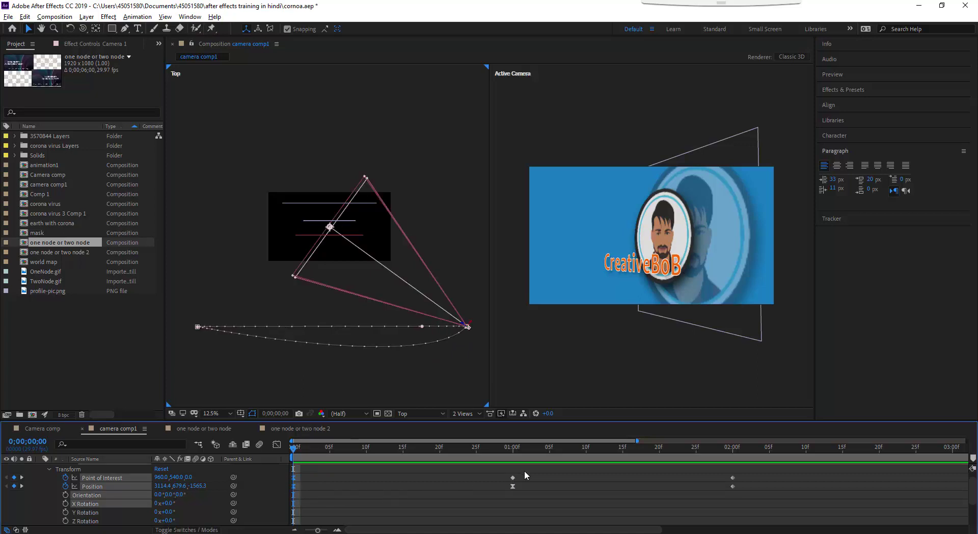
drag(505, 472, 588, 511)
drag(744, 471, 723, 502)
key(F9)
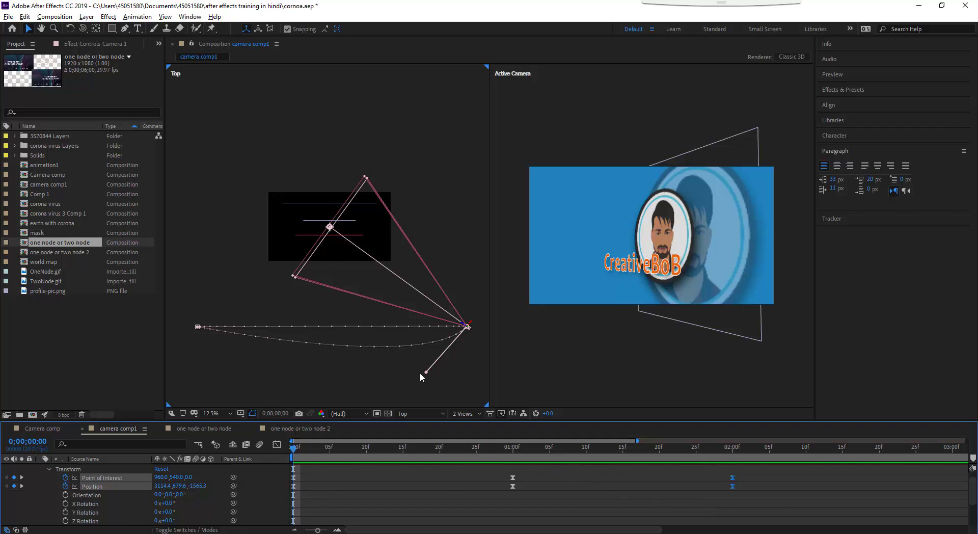
Even out the outgoing arc of the camera path in the Top view and set the 0;00;01;00 Position keyframe's spatial interpolation to Continuous Bezier.
drag(426, 372, 330, 394)
right_click(198, 327)
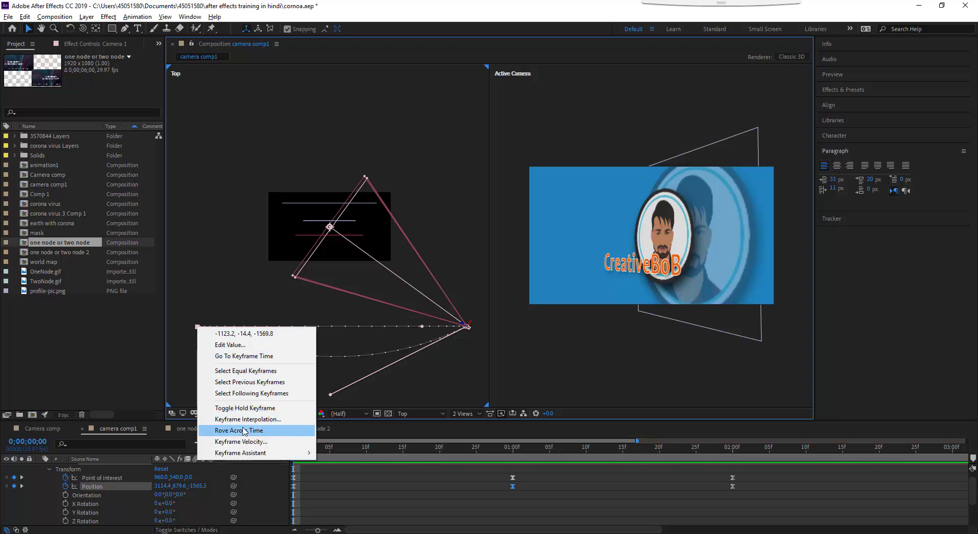
click(261, 420)
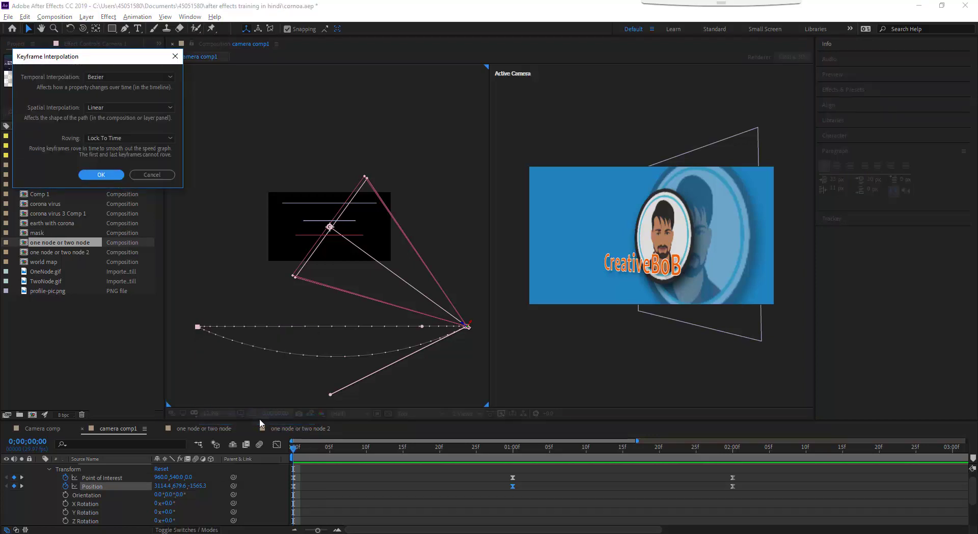
click(106, 106)
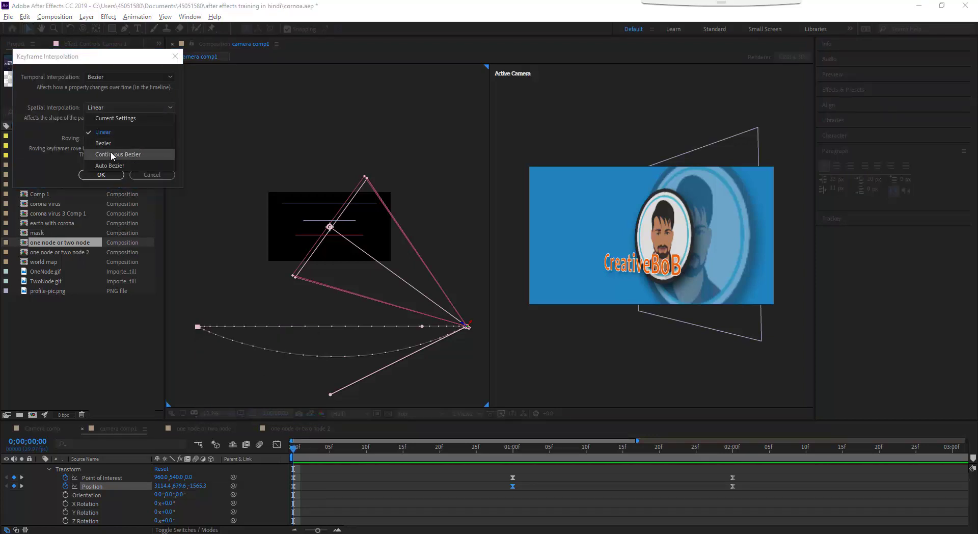
click(112, 151)
click(104, 175)
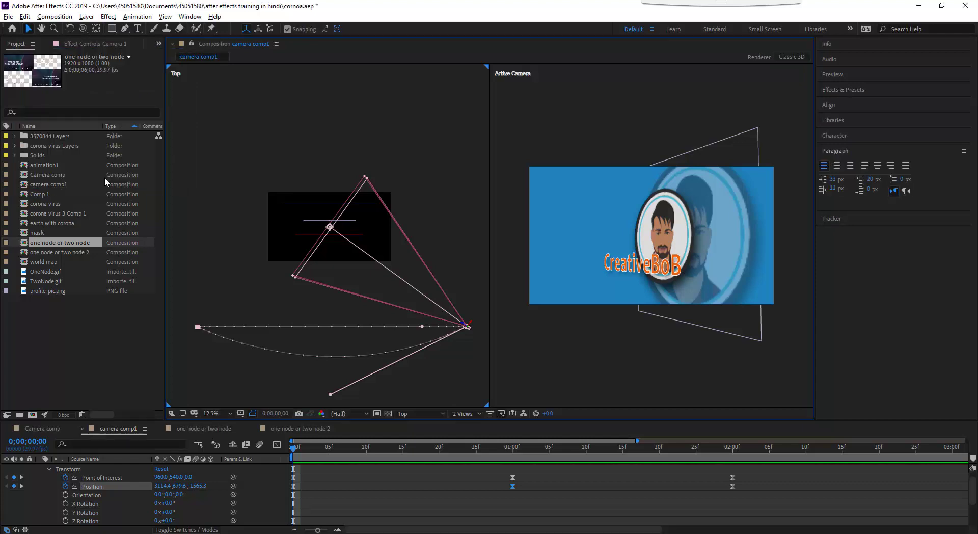
At 0;00;00;15, bend the straight section of the camera path in the Top view into an arc matching the other section.
click(298, 451)
drag(298, 451, 403, 458)
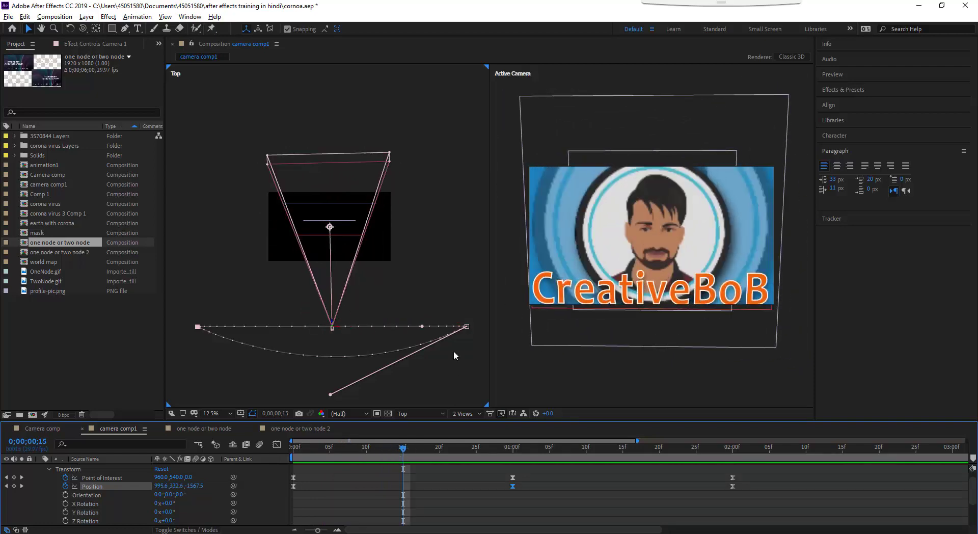
drag(422, 327, 342, 386)
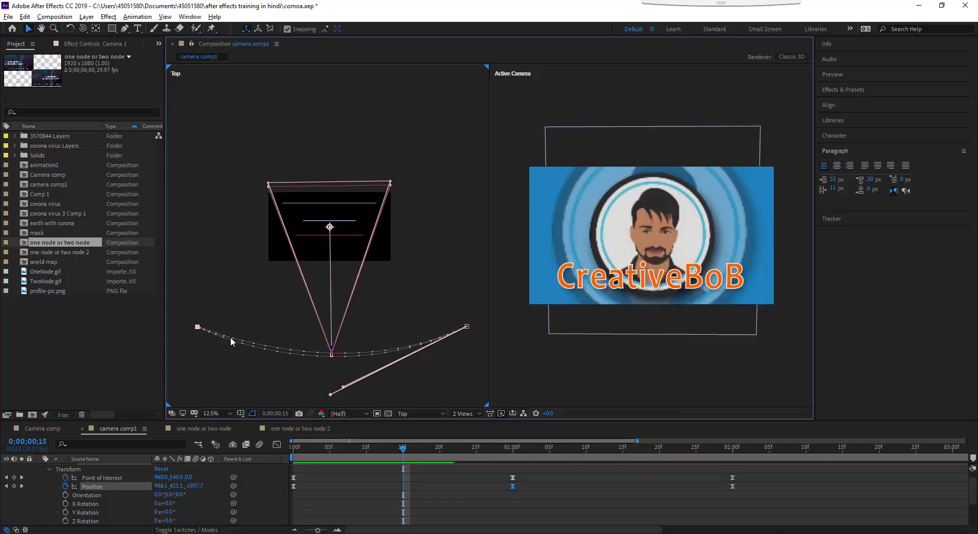
Check the curved camera move at 0;00;01;09, preview it from the beginning, and go to 0;00;02;00.
click(577, 447)
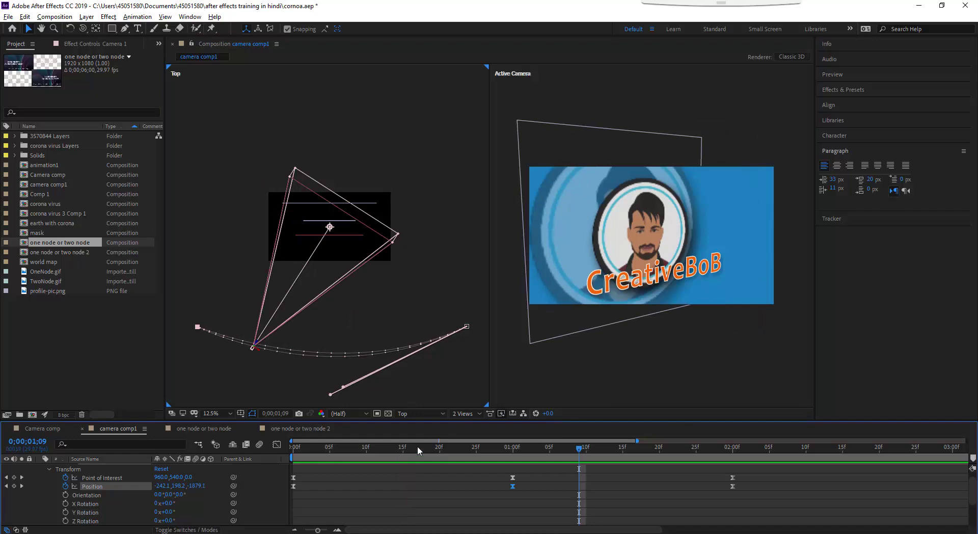
drag(418, 446, 276, 448)
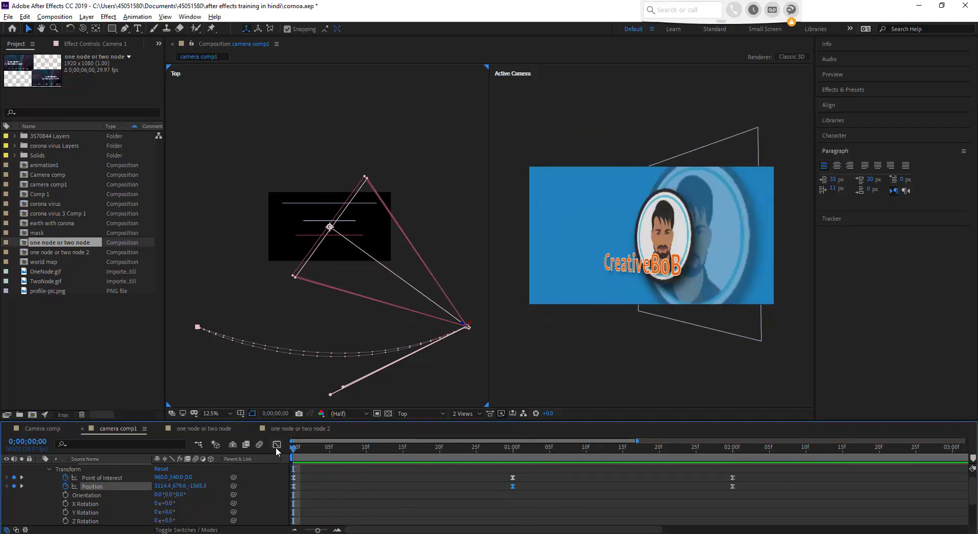
key(space)
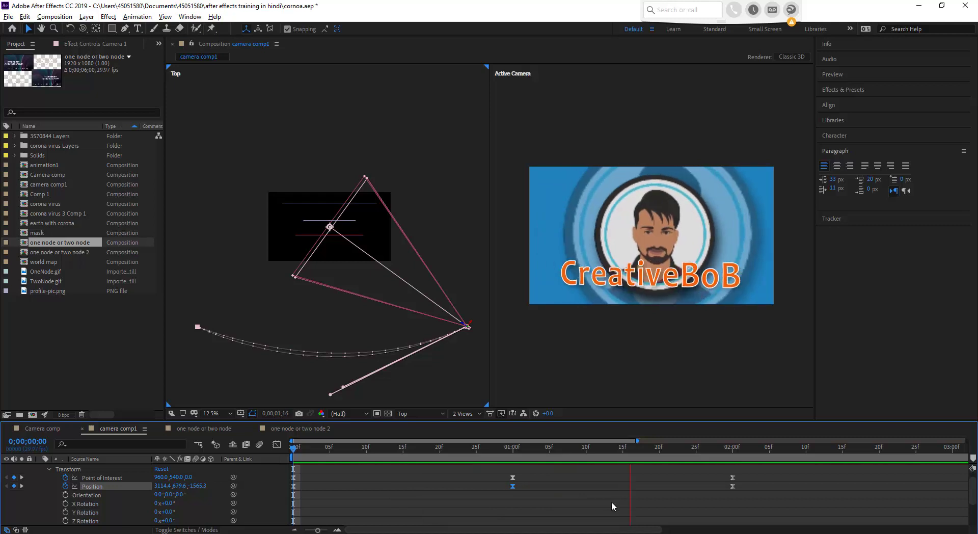
click(733, 449)
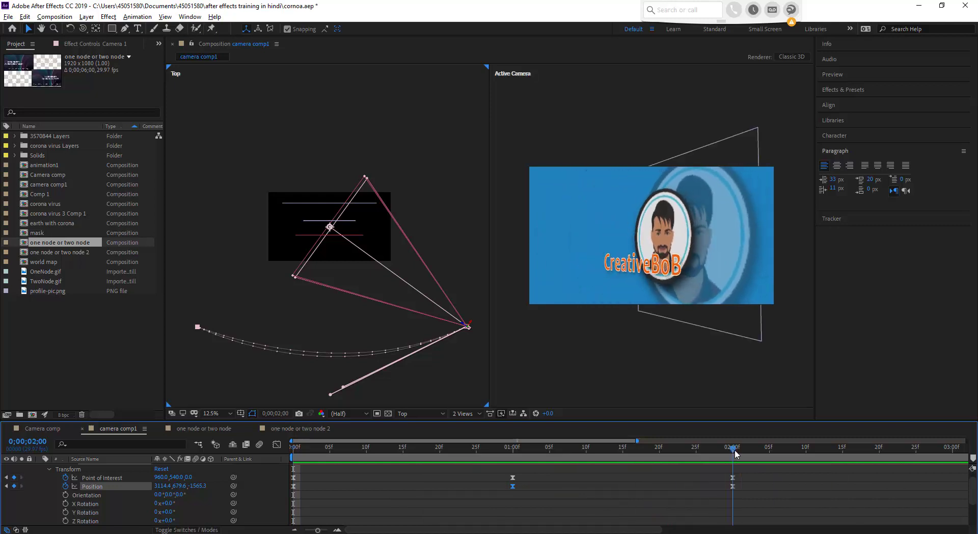
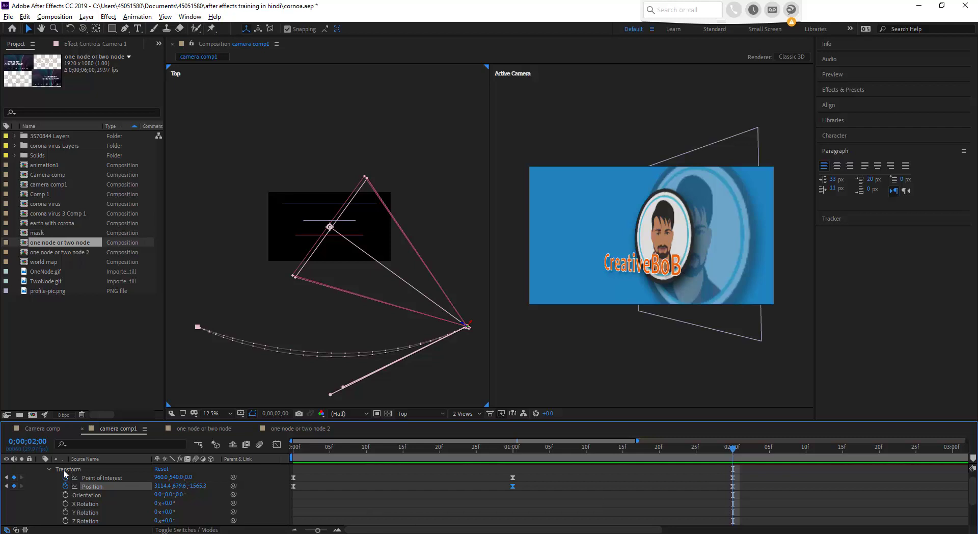
Collapse Camera 1's property groups and show only its keyframed properties.
click(48, 468)
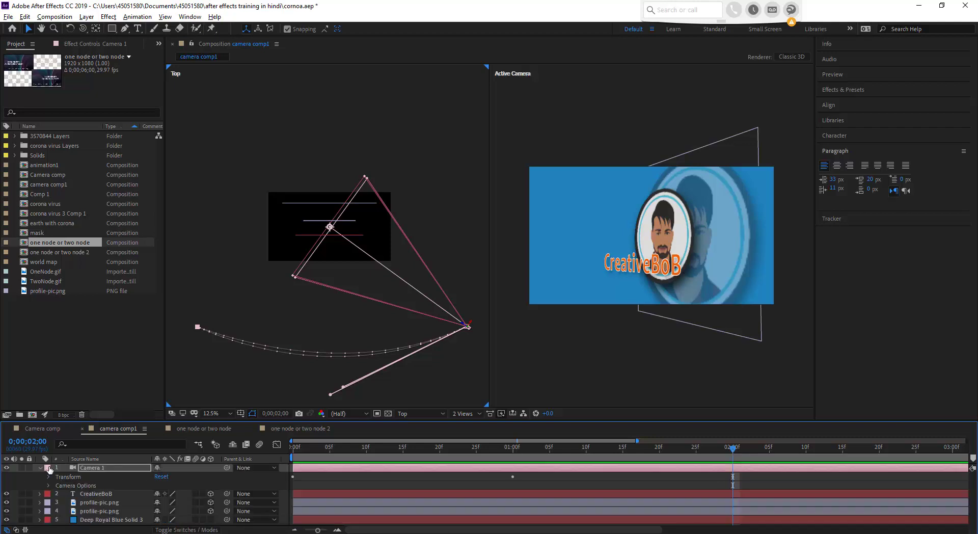
click(39, 467)
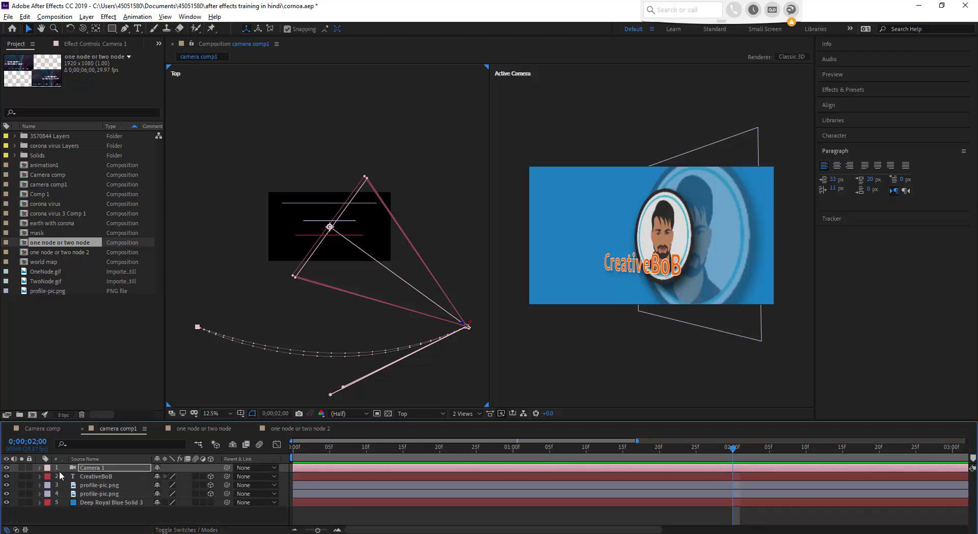
click(105, 469)
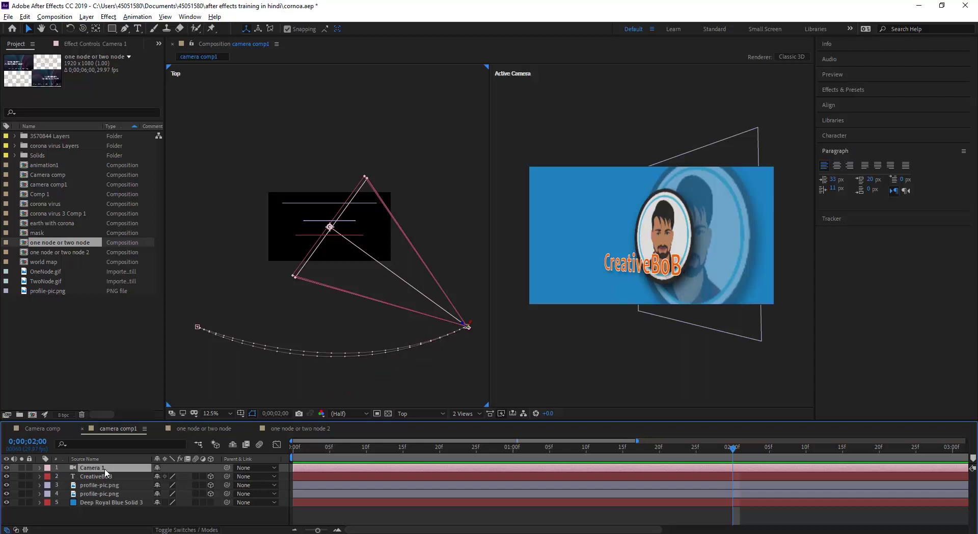
key(u)
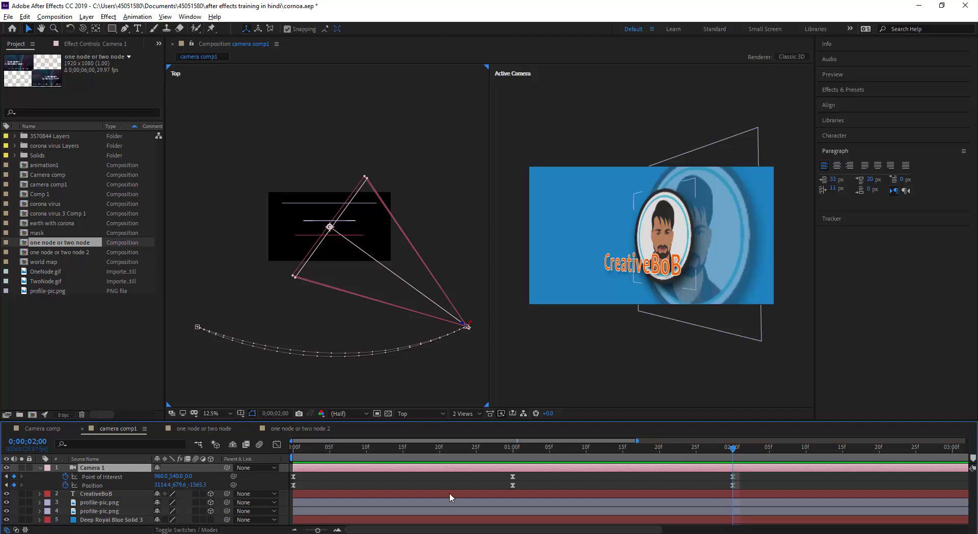
Scrub through the camera animation between its keyframes and preview the orbit move around the layers.
click(461, 447)
drag(492, 449, 729, 466)
key(space)
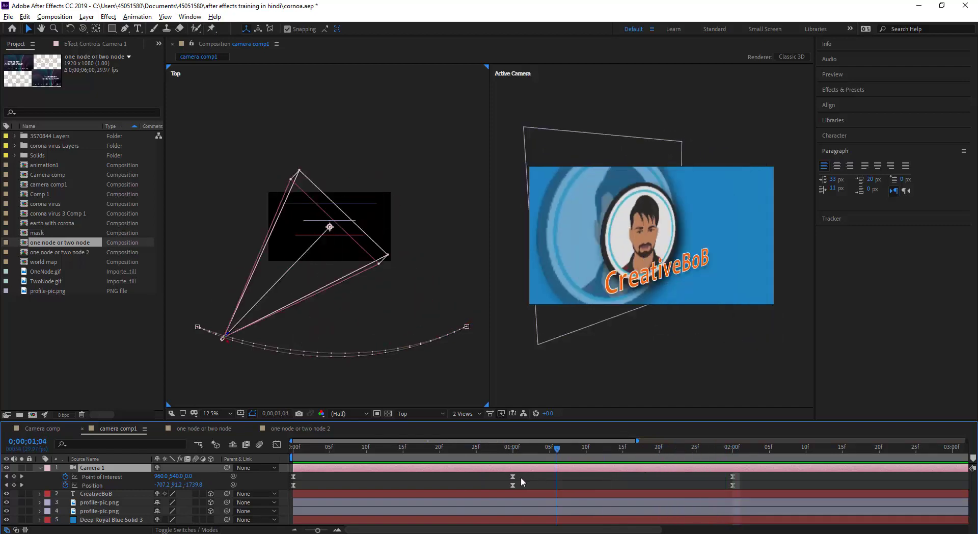
key(space)
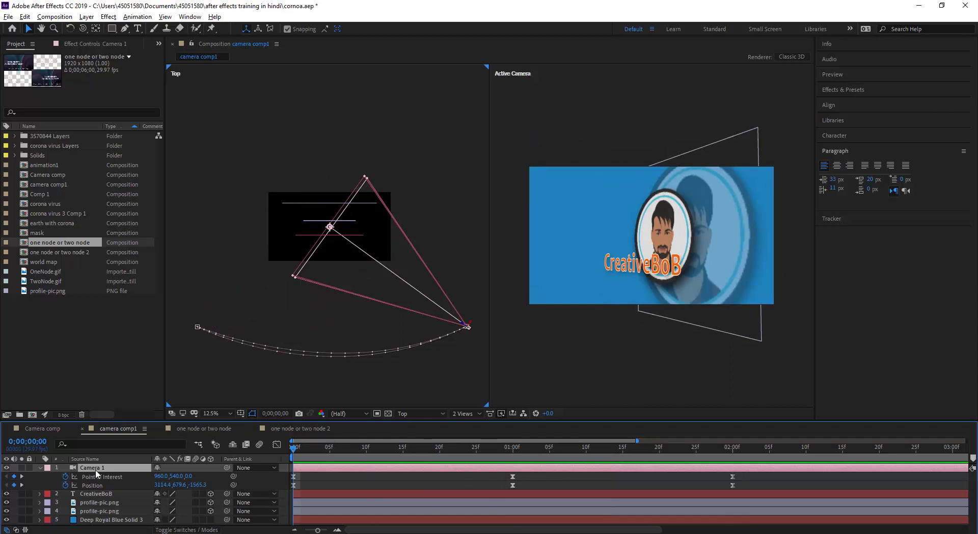
Collapse Camera 1's properties, turn off its visibility, and deselect all layers.
click(40, 468)
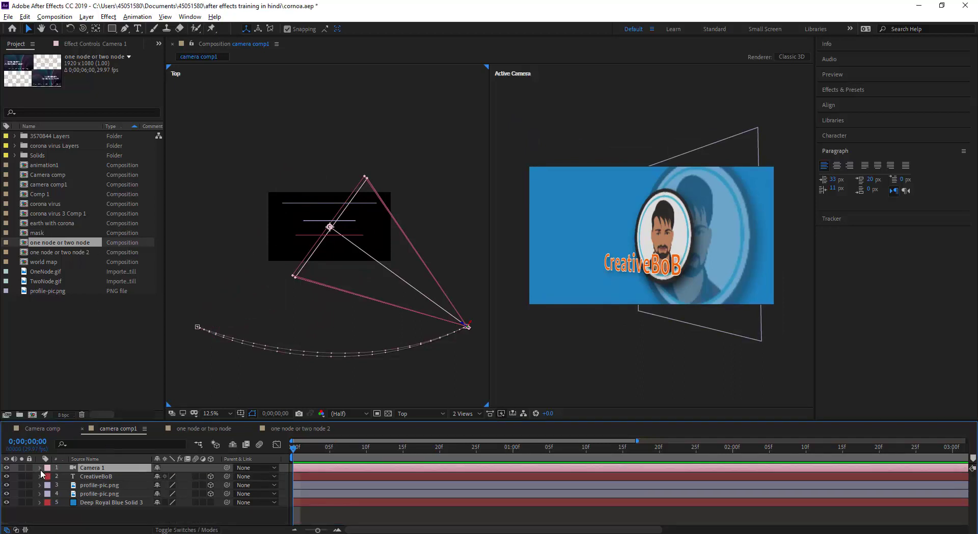
click(7, 467)
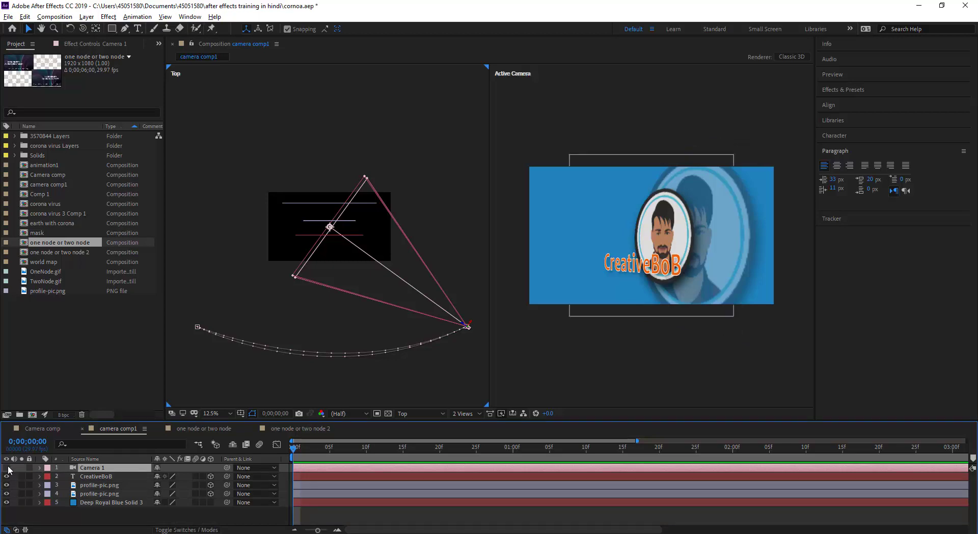
click(84, 519)
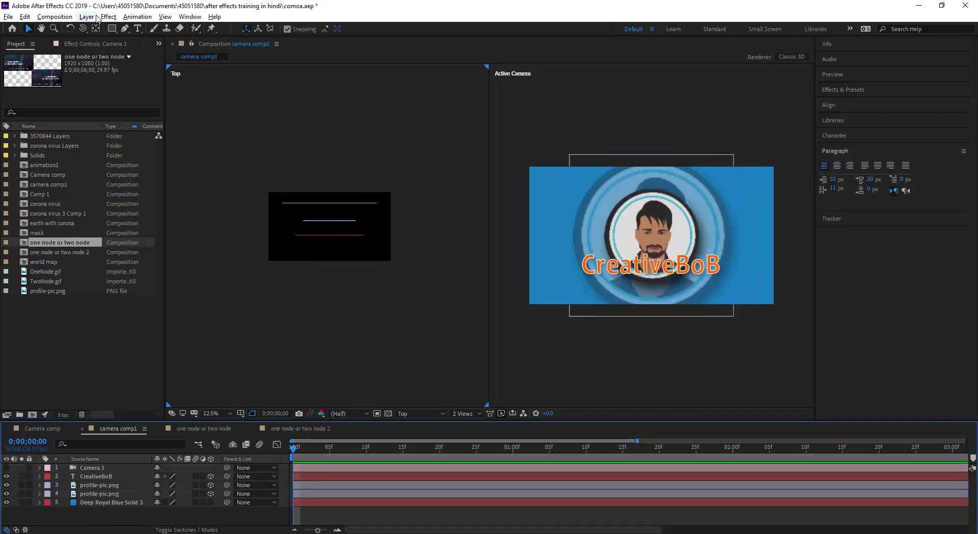
Add a new two-node camera with the 50mm preset to camera comp1.
click(86, 17)
mouse_move(101, 31)
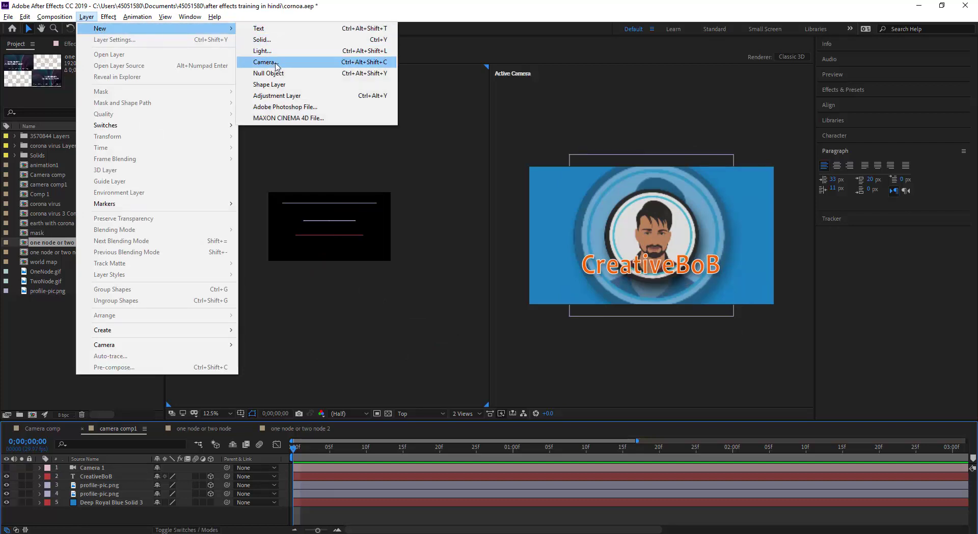
click(270, 62)
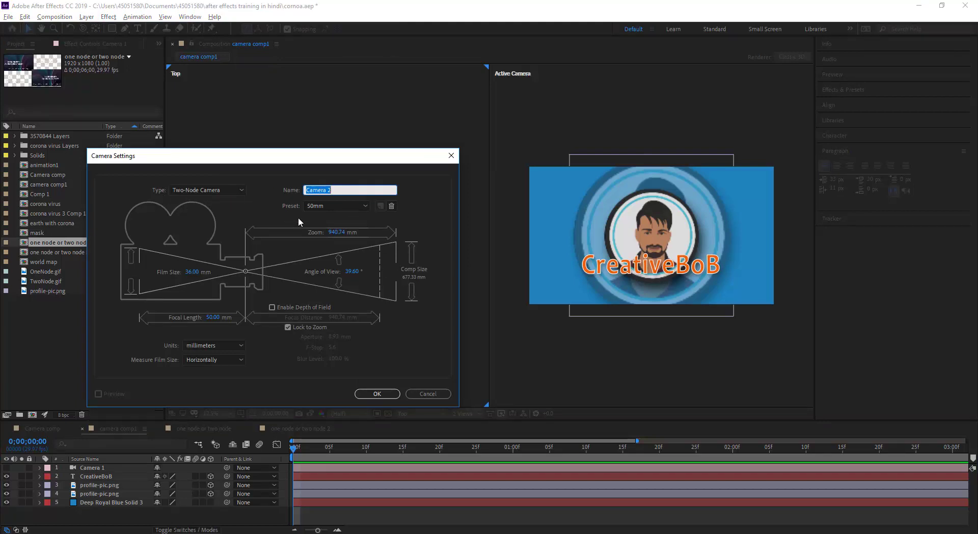
click(375, 393)
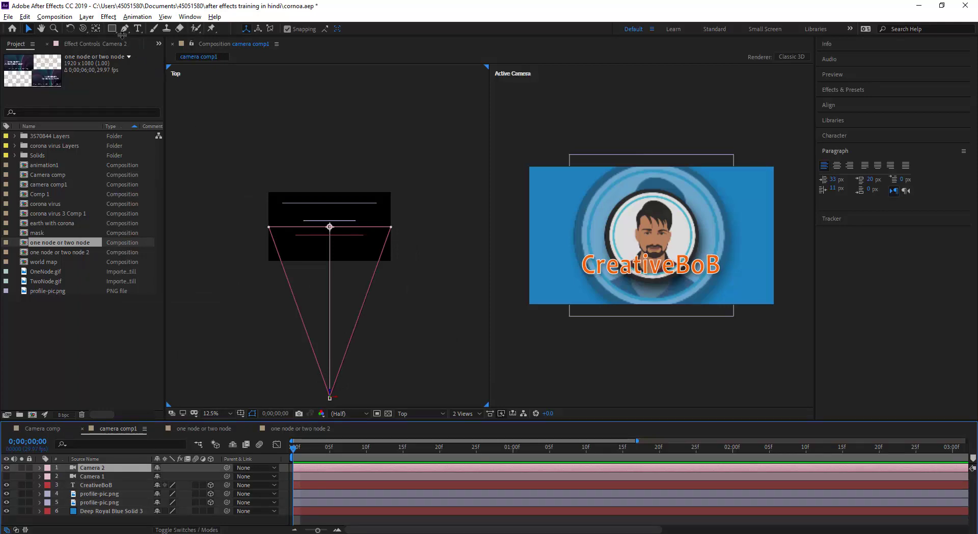
Add a null object and parent Camera 2 to it.
click(87, 17)
mouse_move(164, 31)
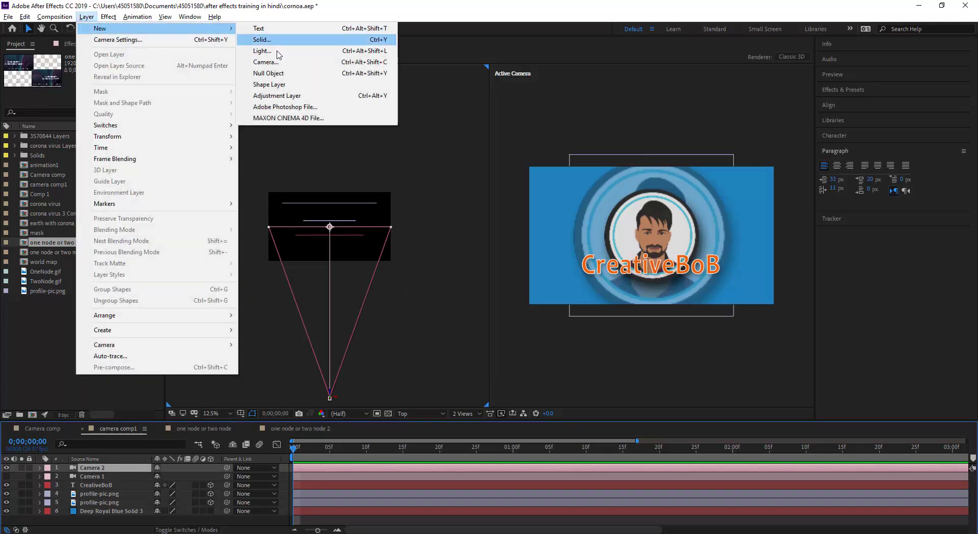
click(278, 74)
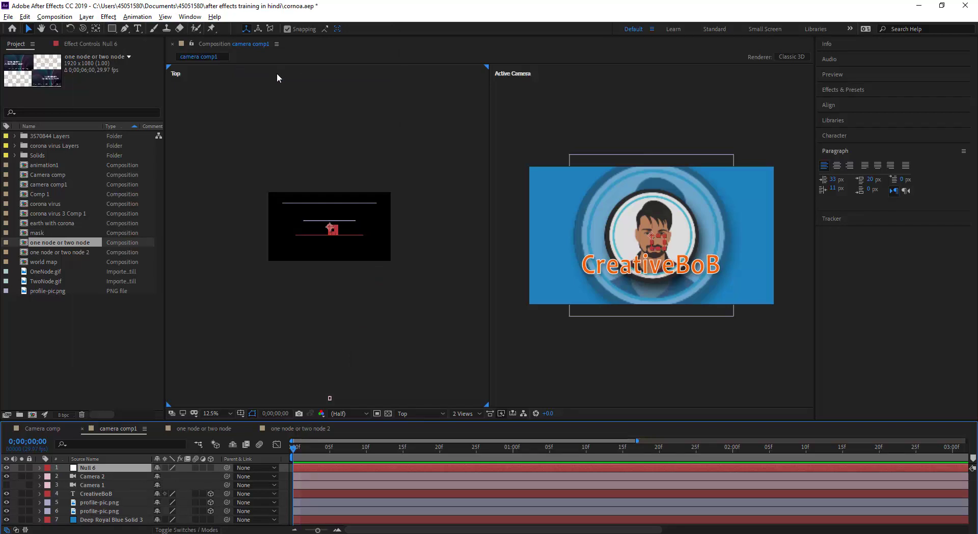
click(95, 477)
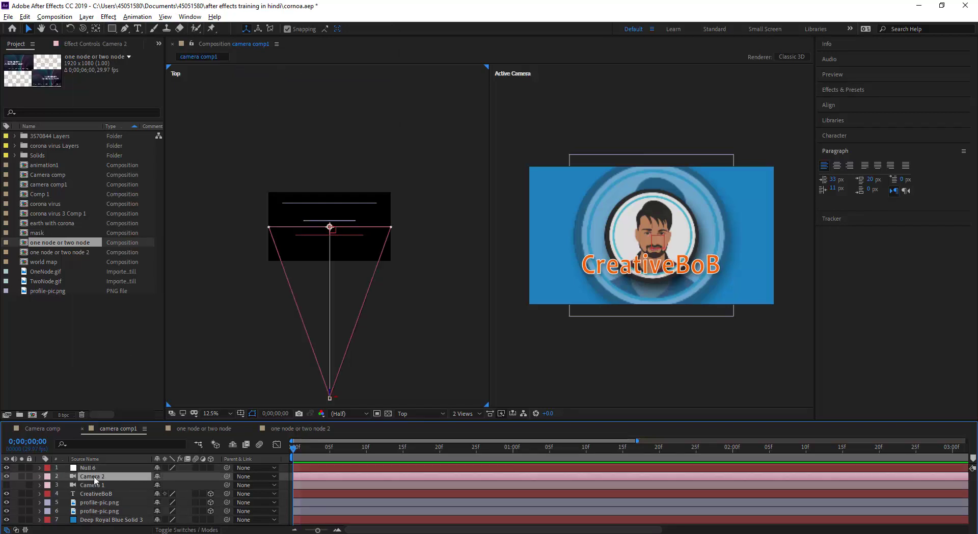
drag(227, 476, 112, 471)
Make the Null 6 layer 3D and check its placement against Camera 2 in the Top view.
click(112, 469)
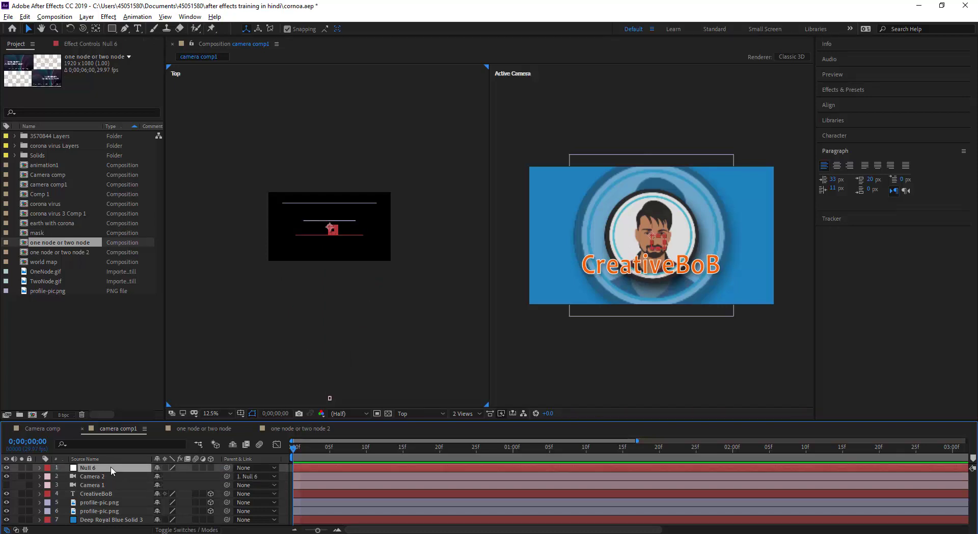
click(210, 467)
scroll(324, 231, up, 4)
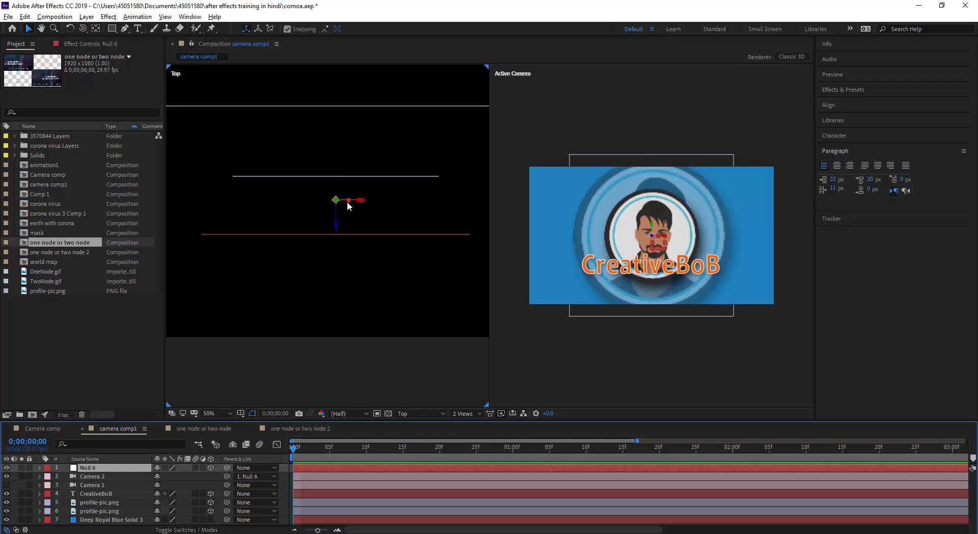
scroll(334, 232, down, 2)
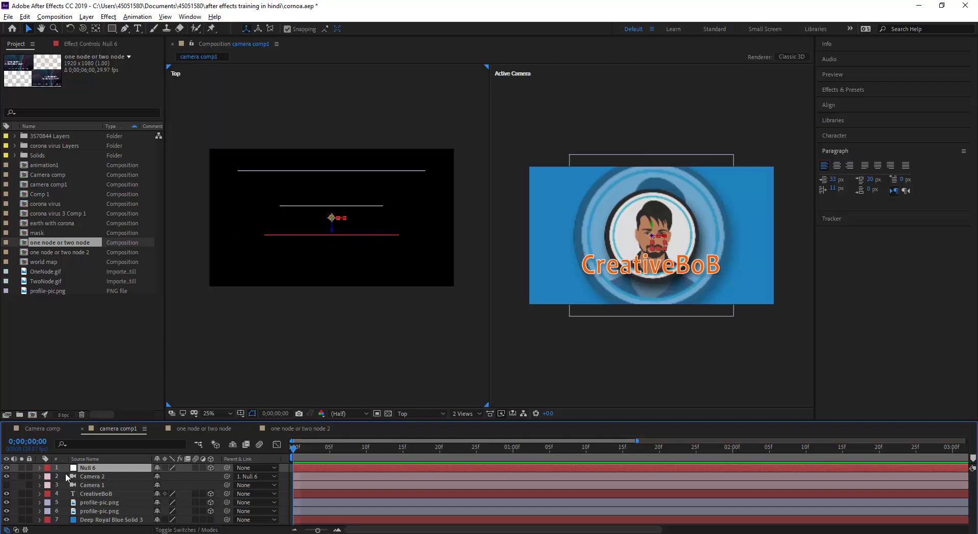
click(101, 478)
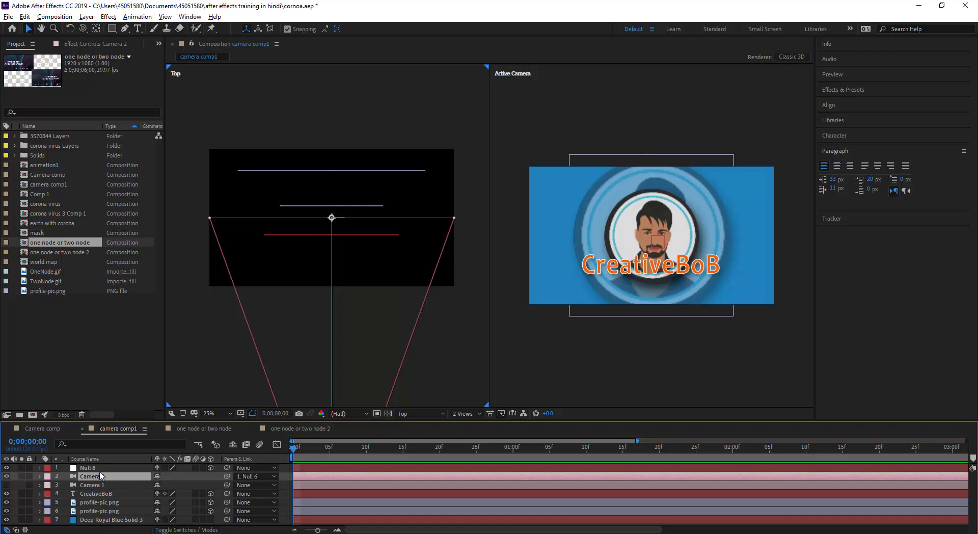
Show only the Y Rotation property of Null 6 and set its first keyframe at 0;00;00;00.
click(102, 469)
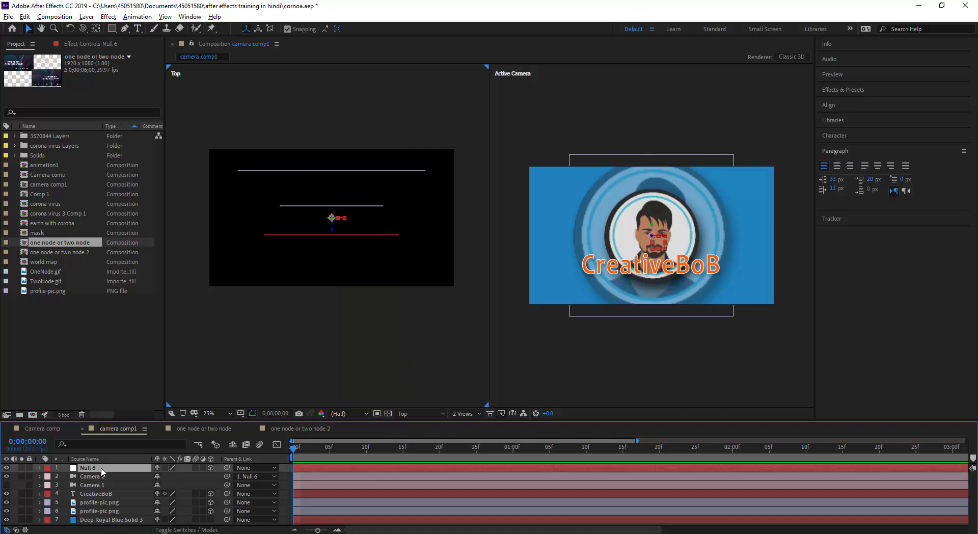
key(r)
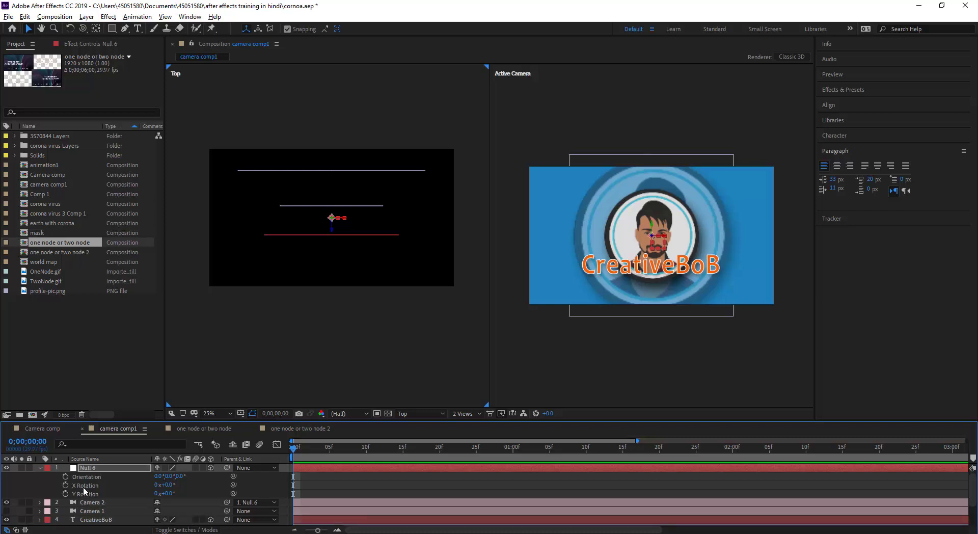
alt+shift+click(89, 483)
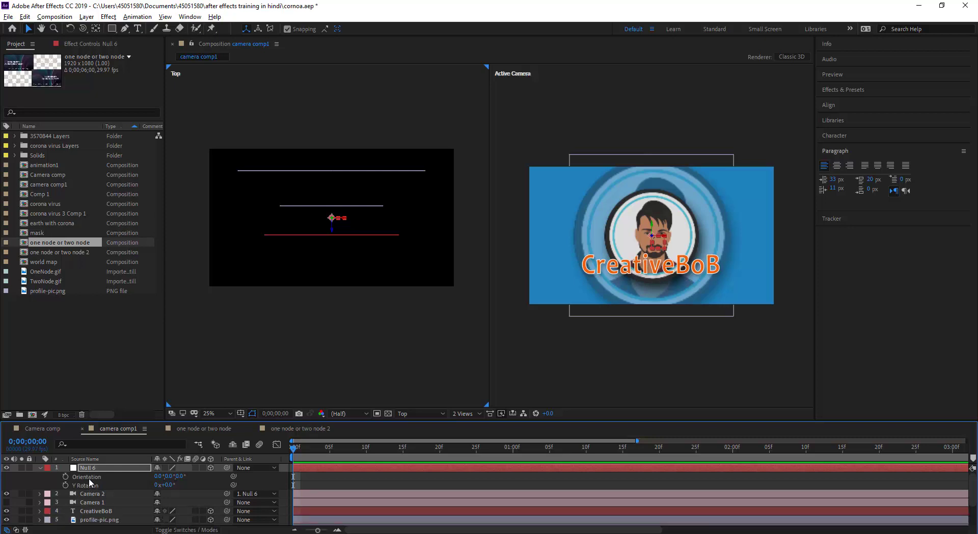
alt+shift+click(89, 479)
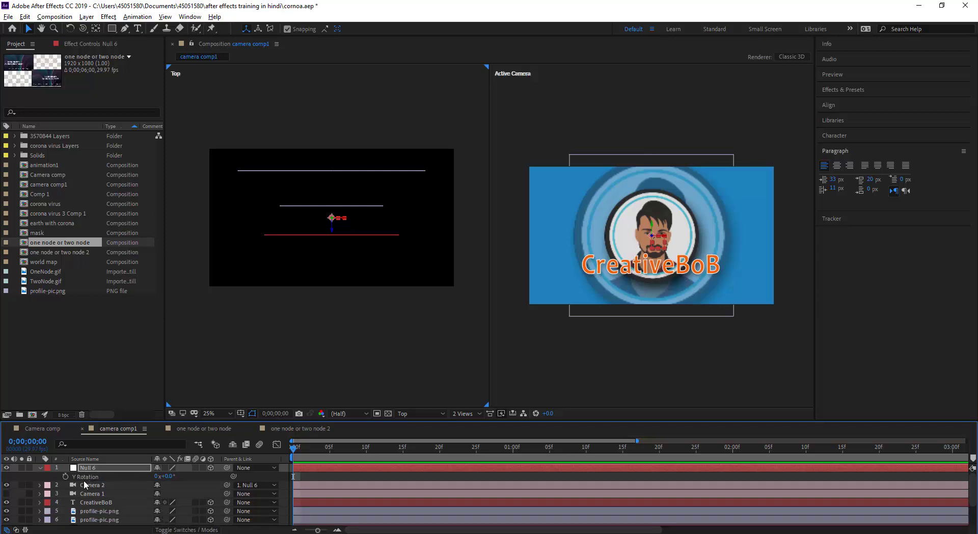
click(66, 477)
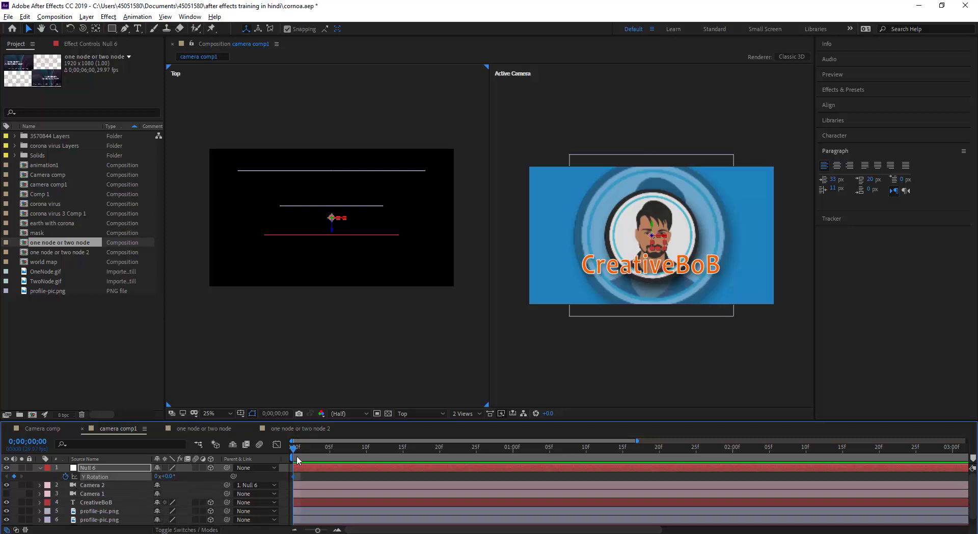
Add a Y Rotation keyframe of 67° to Null 6 at 0;00;00;20 and preview the orbit from the start.
drag(295, 455, 441, 458)
drag(168, 477, 203, 477)
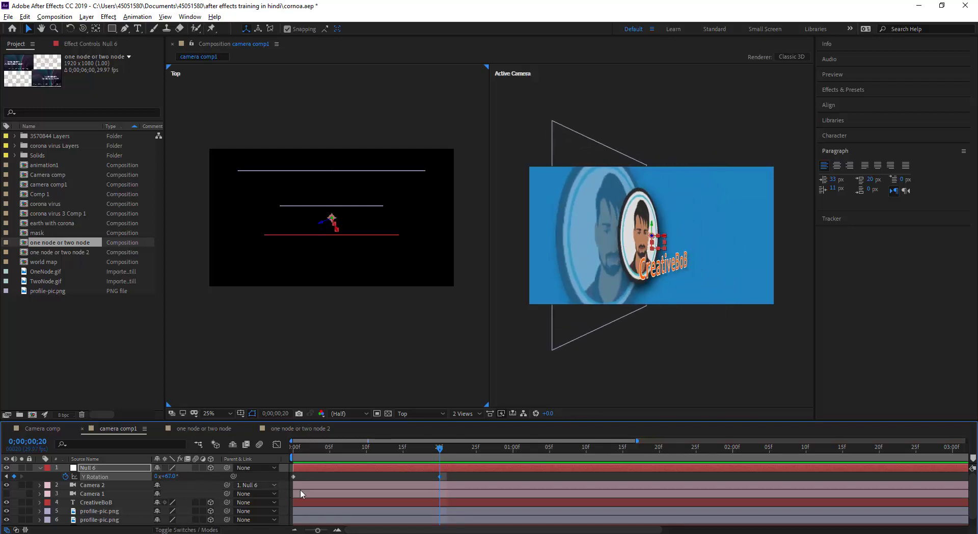
drag(323, 453, 272, 454)
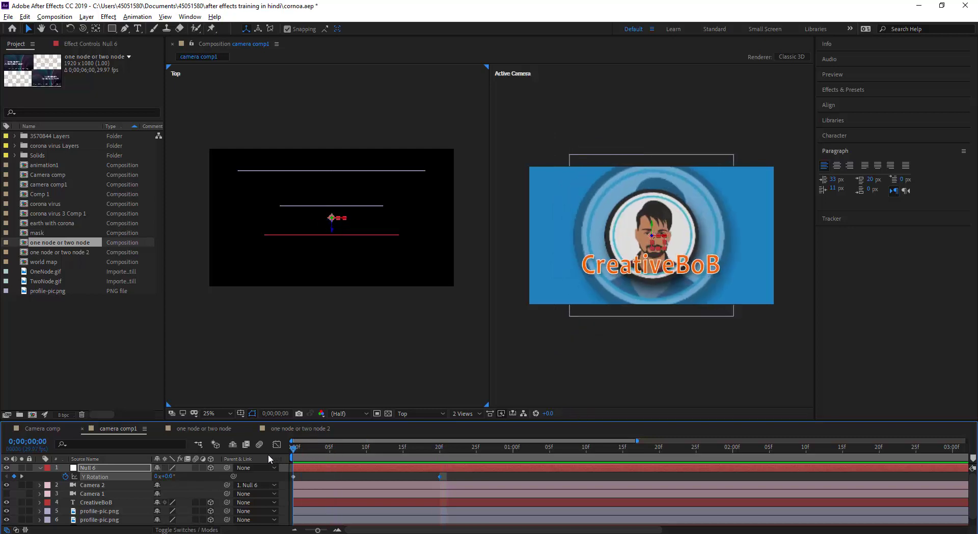
key(space)
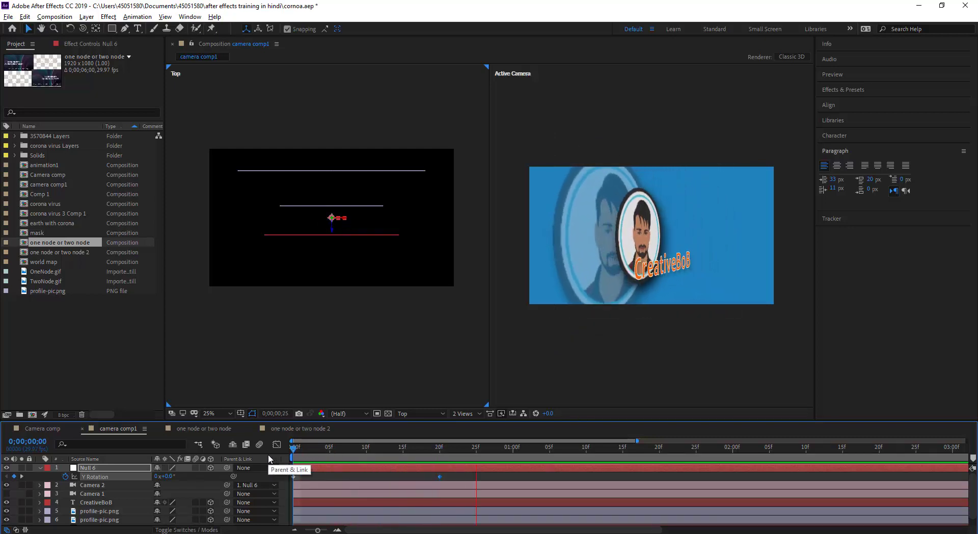
Select Camera 2, show its full frustum in the Top view and preview the null-driven orbit from the first frame.
click(333, 448)
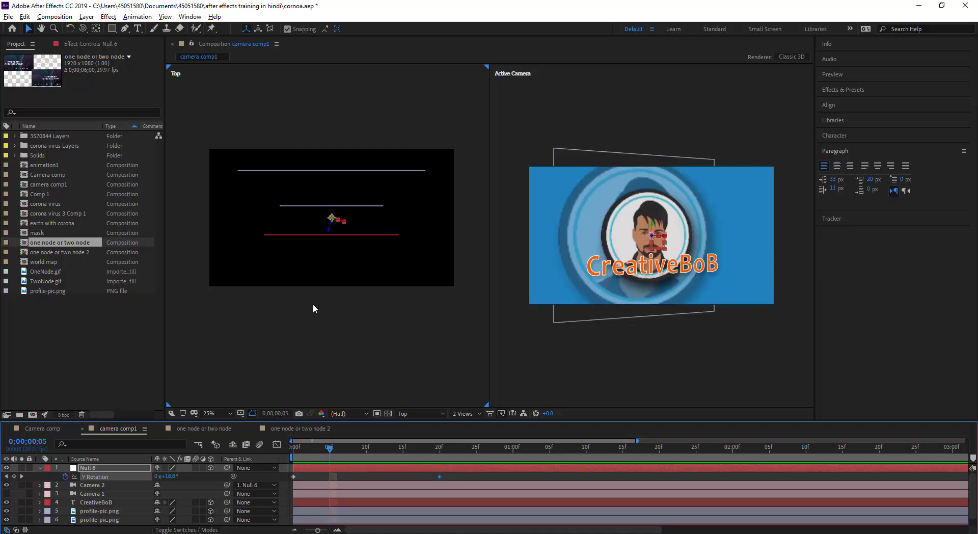
click(87, 487)
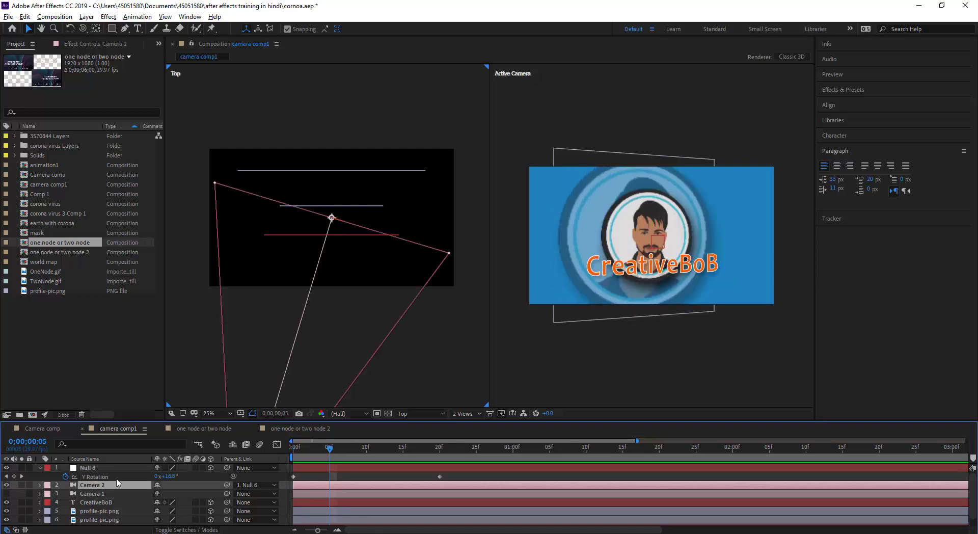
scroll(264, 338, down, 1)
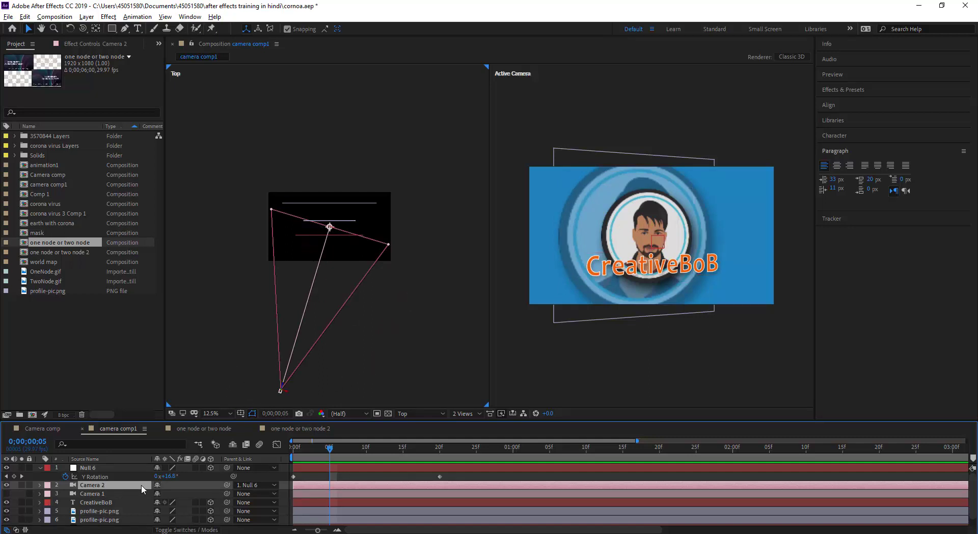
click(291, 455)
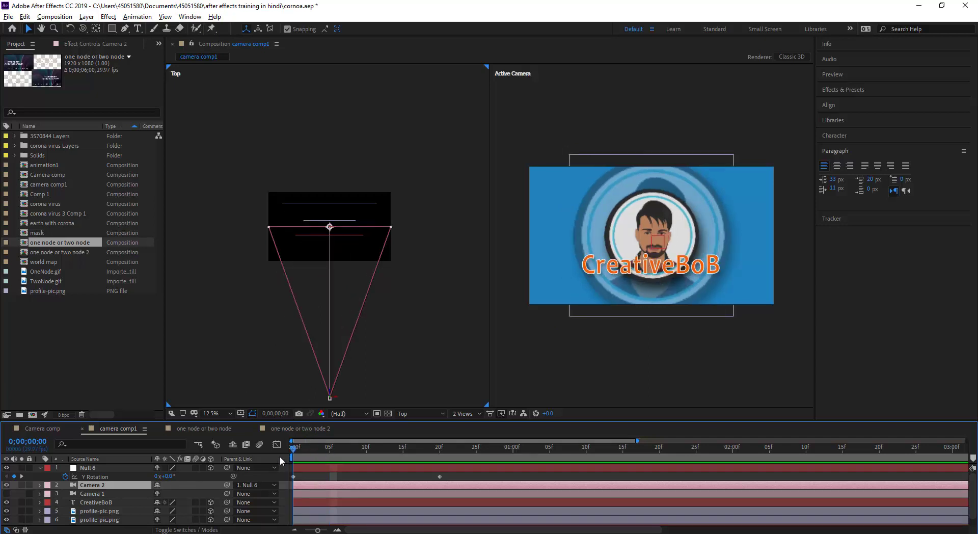
key(space)
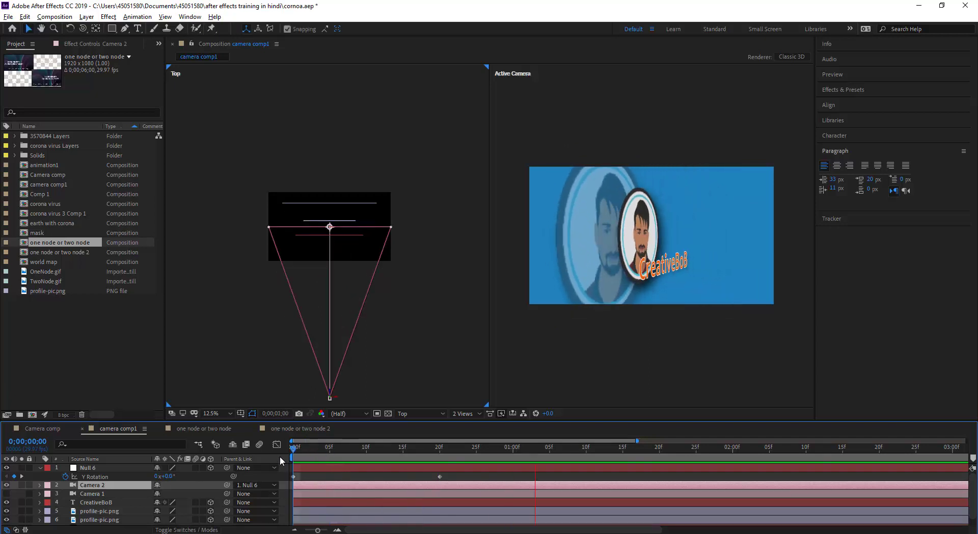
Add a Y Rotation keyframe of 0° to Null 6 at 0;00;01;10 and preview the return swing.
drag(426, 449, 584, 457)
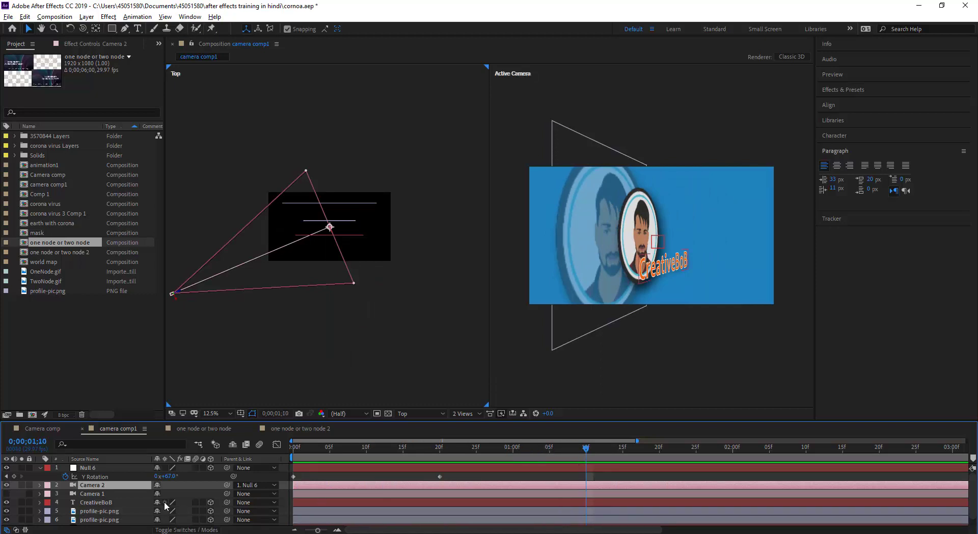
click(168, 476)
text(0)
key(Return)
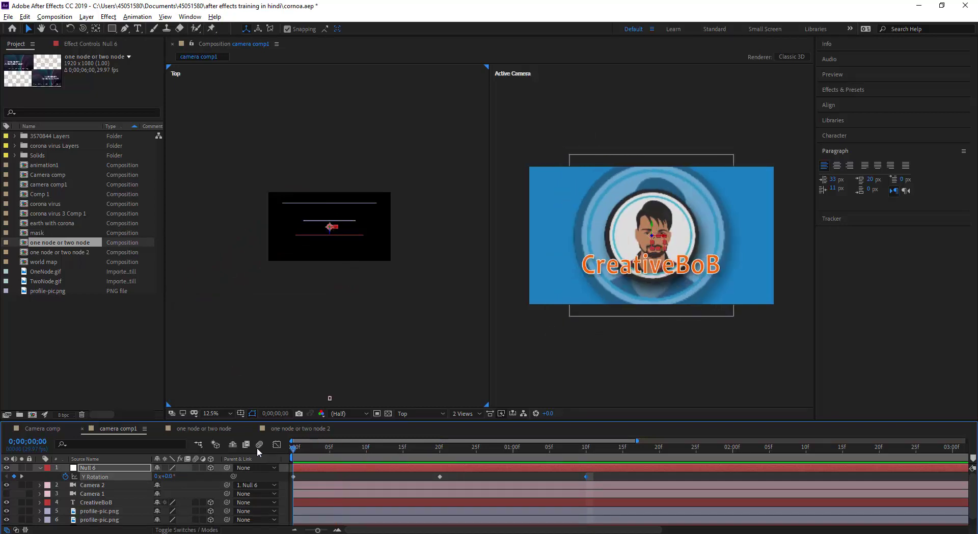
key(Home)
key(space)
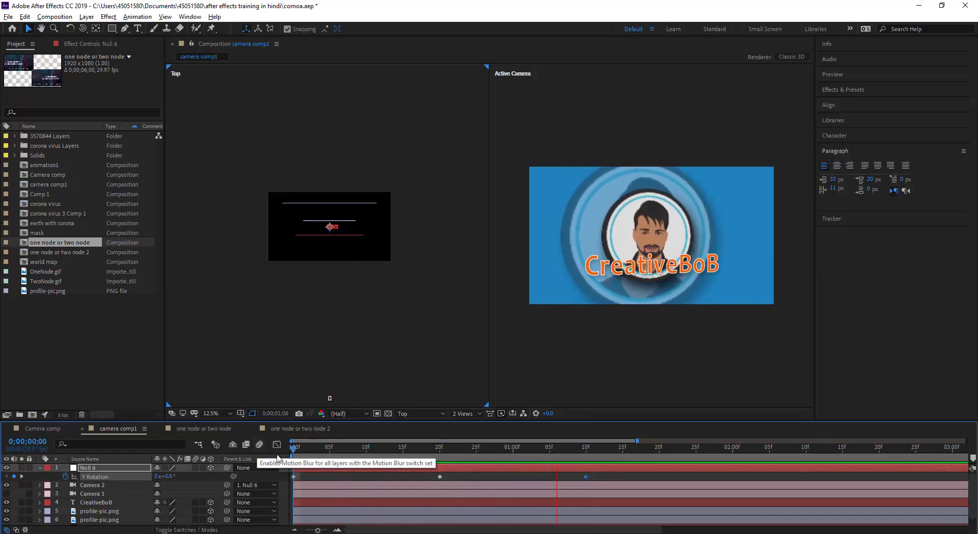
drag(485, 451, 444, 455)
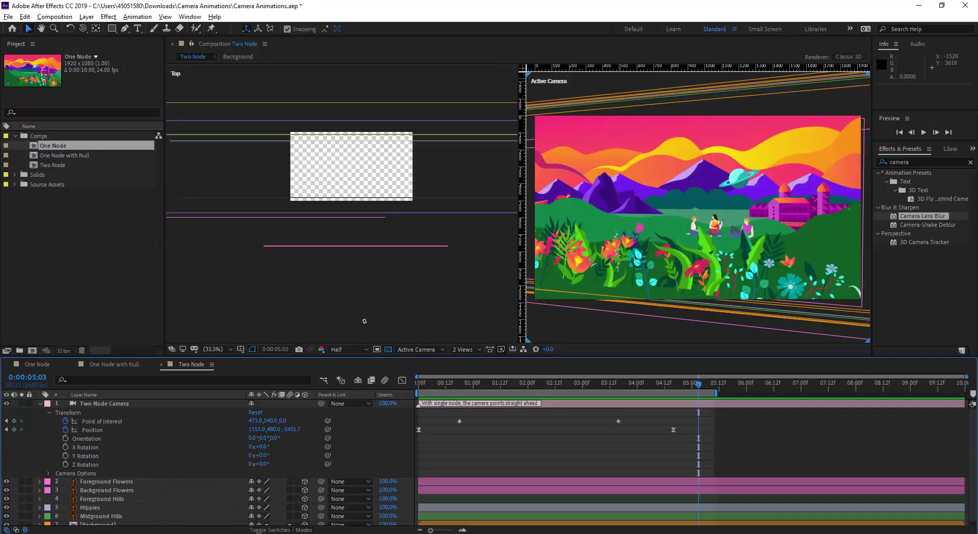
Open the One Node composition and select the flower, Foreground Hills and Hippies layers one by one to examine their placement.
click(43, 365)
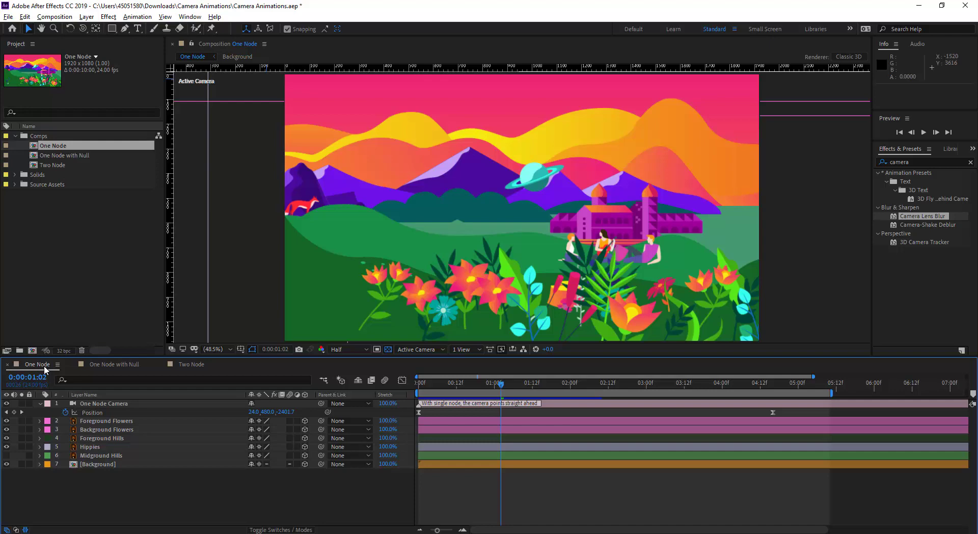
click(106, 422)
click(102, 430)
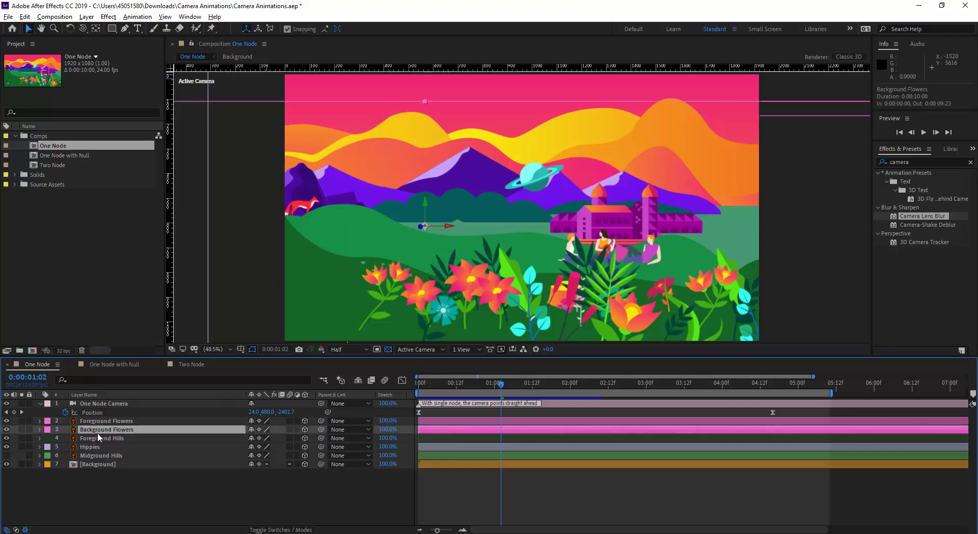
click(101, 439)
click(101, 447)
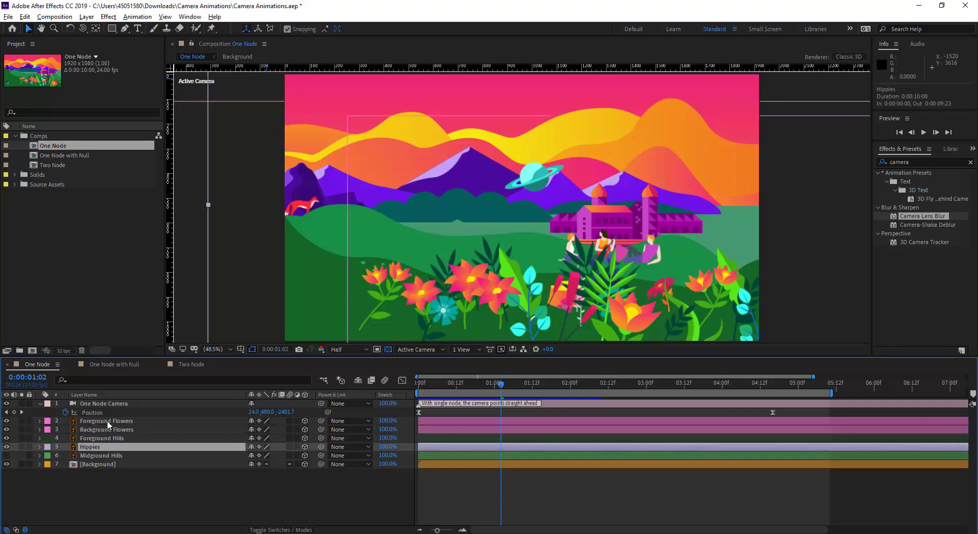
click(107, 423)
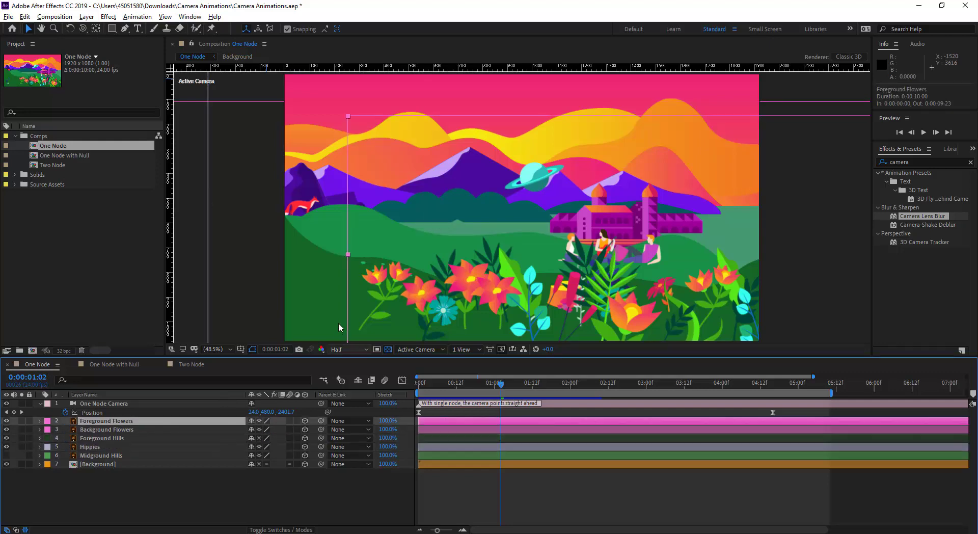
Hide and reshow the Foreground Flowers, Background Flowers, Foreground Hills and Hippies layers in turn to identify their artwork.
click(6, 421)
click(7, 421)
click(6, 429)
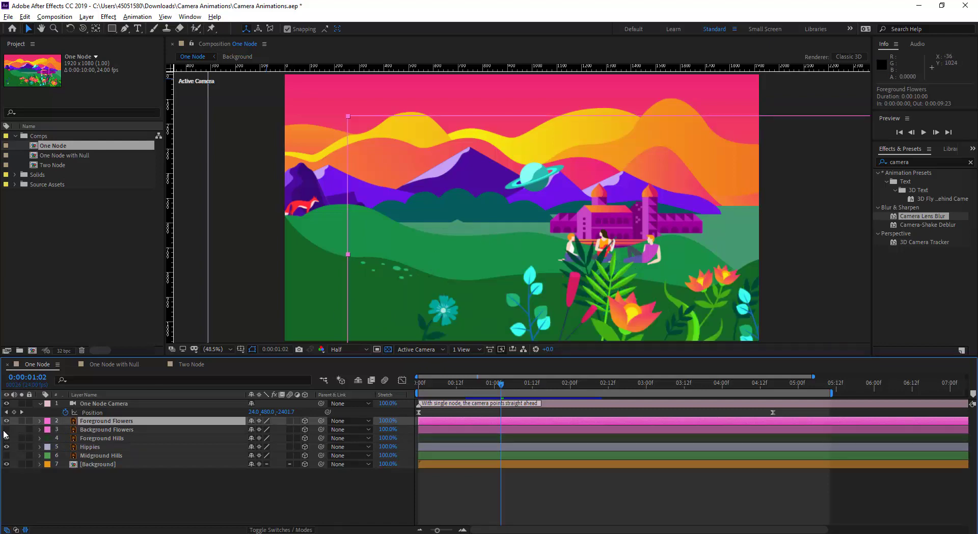
click(7, 429)
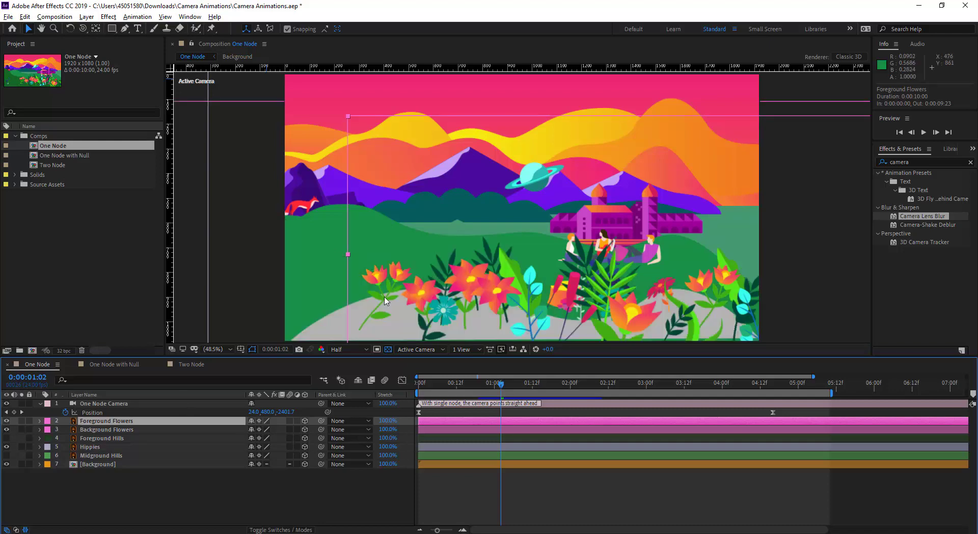
click(7, 438)
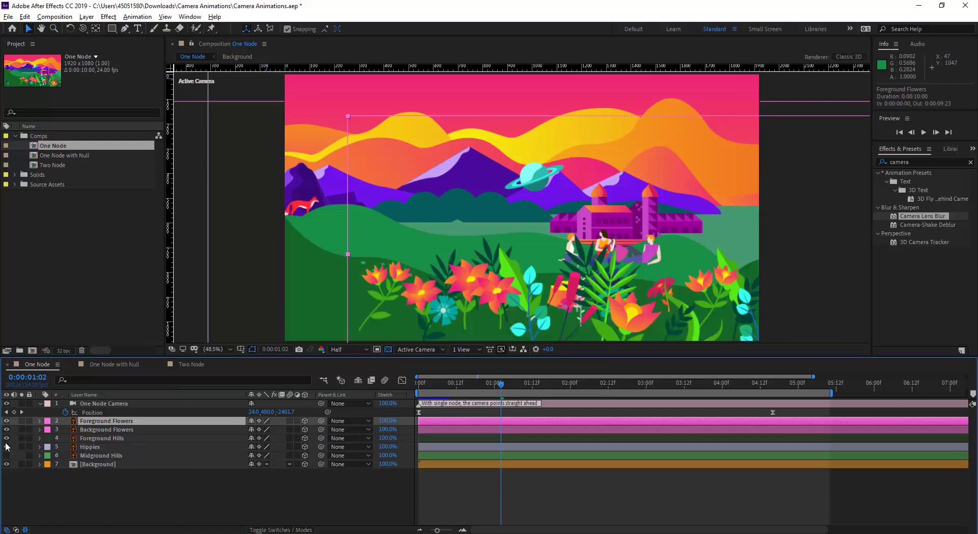
click(7, 446)
click(6, 447)
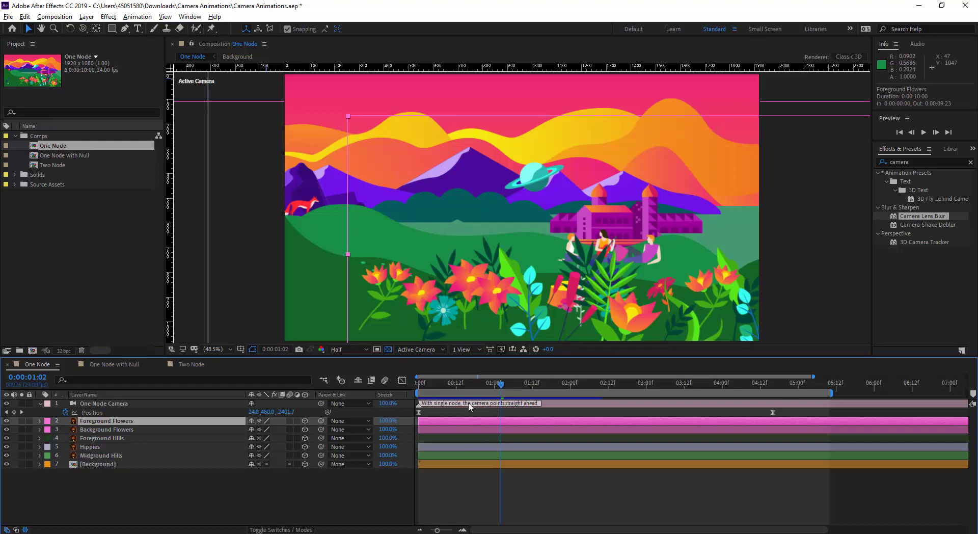
Show the One Node composition in two views and preview the One Node Camera's move from the first frame.
drag(454, 386, 419, 383)
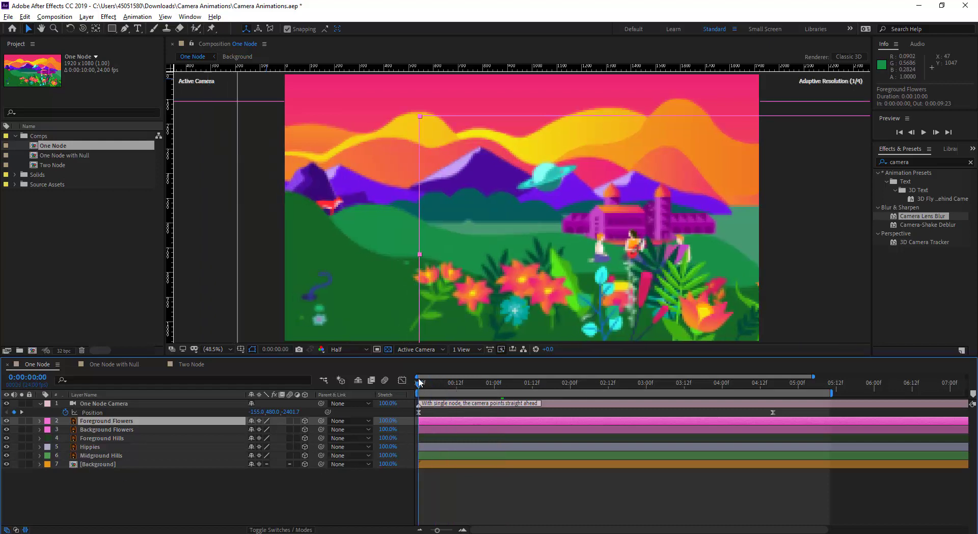
click(457, 351)
click(471, 376)
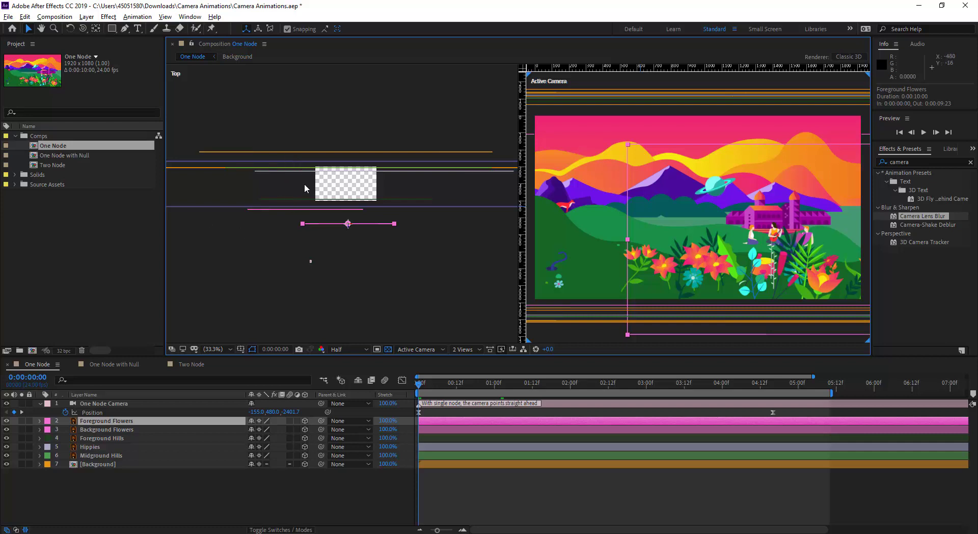
click(91, 405)
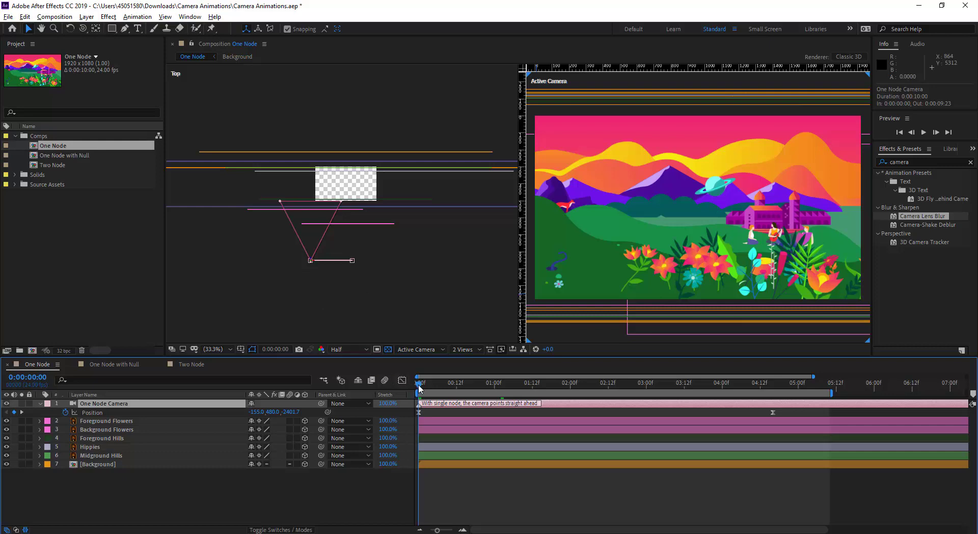
key(space)
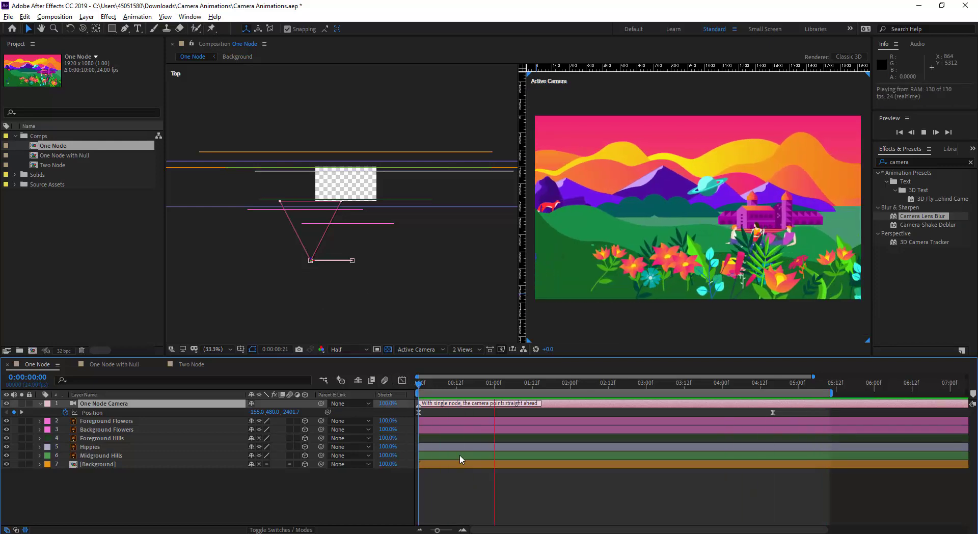
click(428, 382)
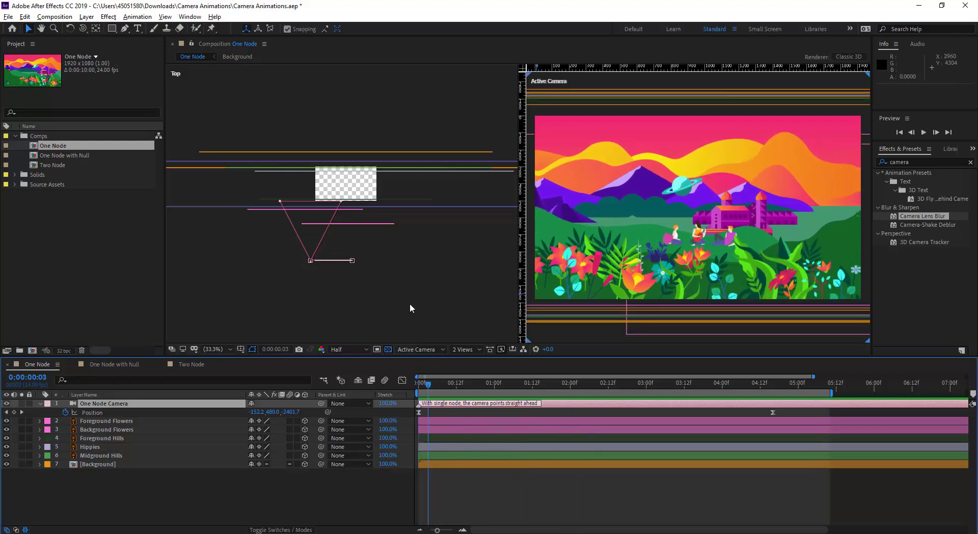
Activate the Top view, reselect One Node Camera and replay its sideways move from 0:00:00:00.
click(409, 304)
drag(428, 383, 410, 387)
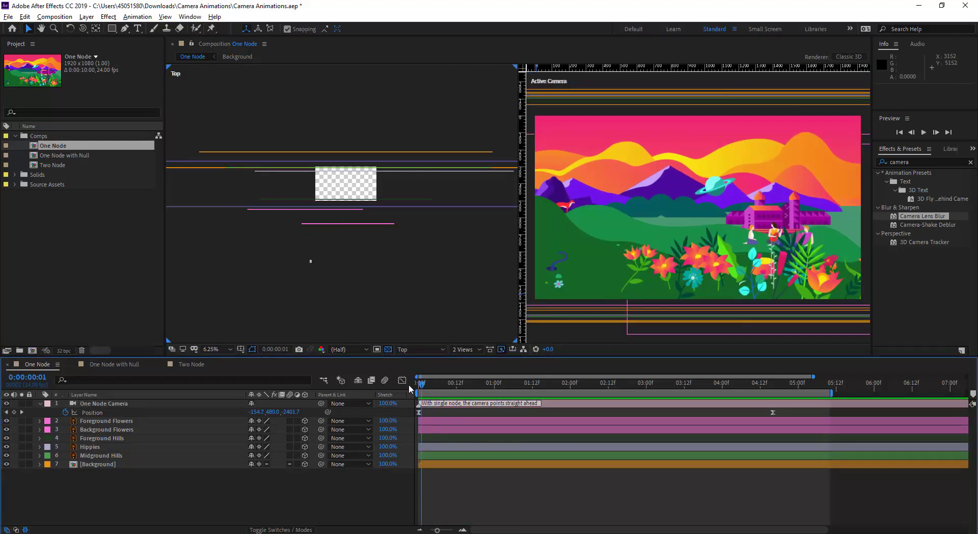
click(110, 403)
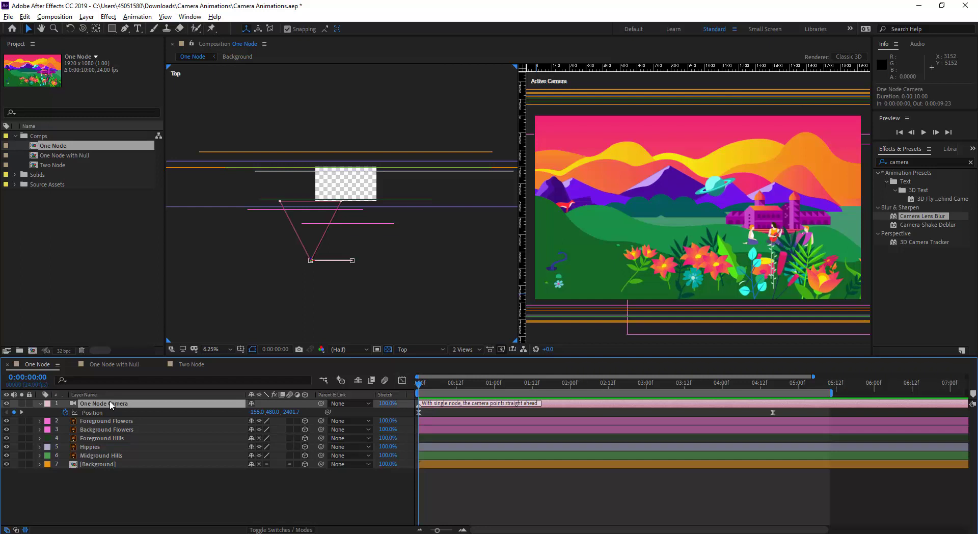
key(space)
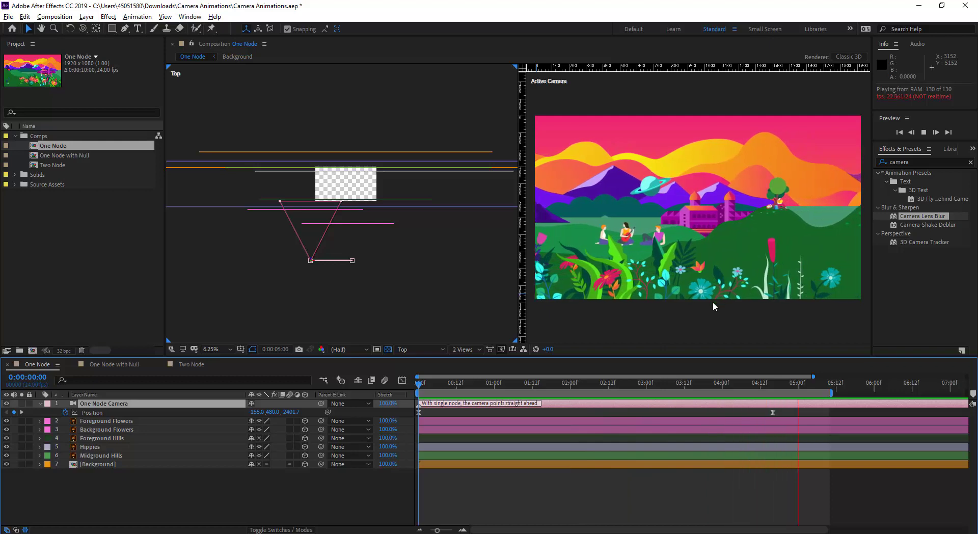
click(695, 384)
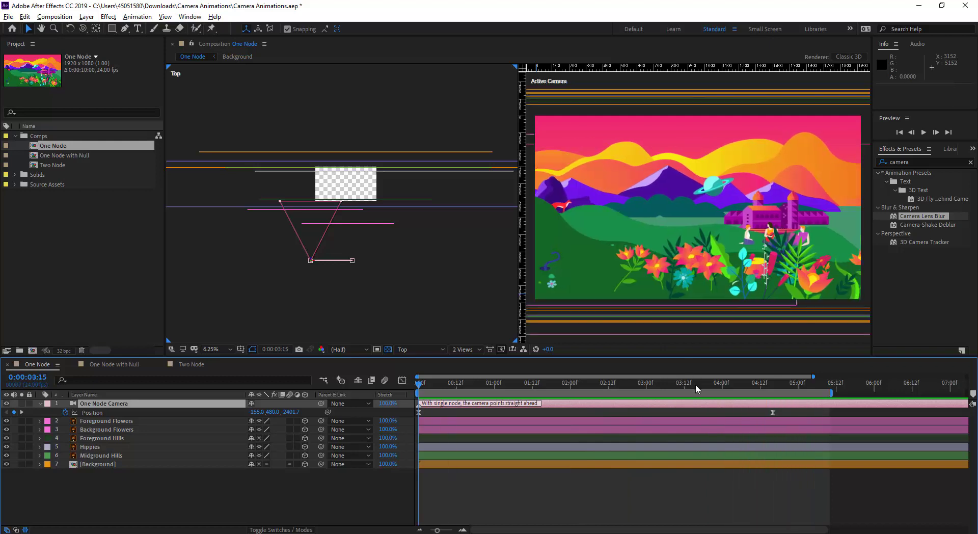
Return One Node to a single Active Camera view and inspect the frames at 0:00:00:21 and 0:00:01:01.
click(468, 349)
click(473, 359)
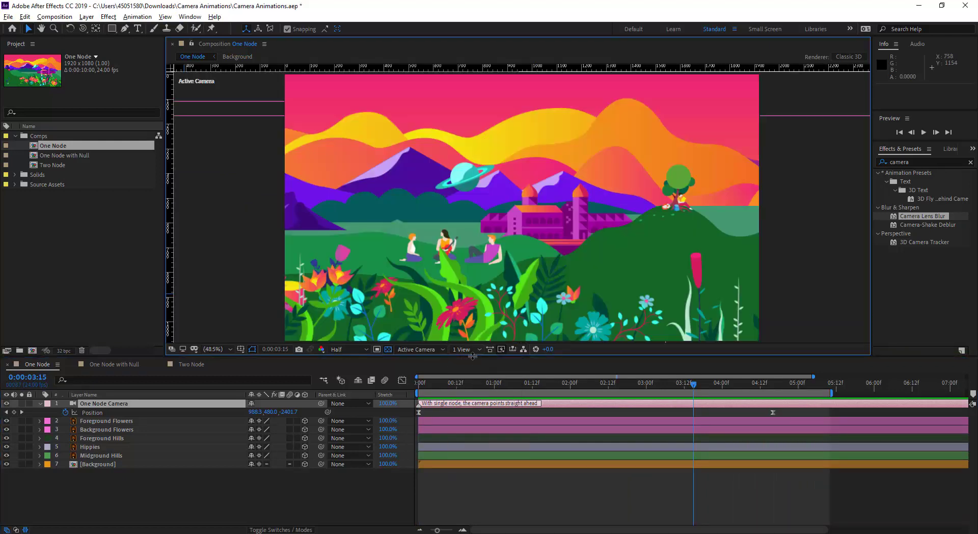
click(476, 384)
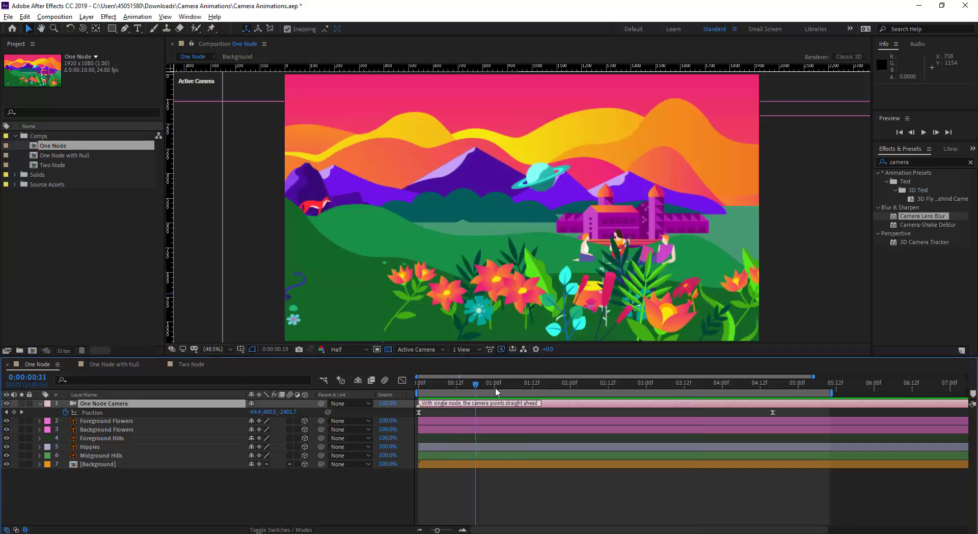
click(496, 389)
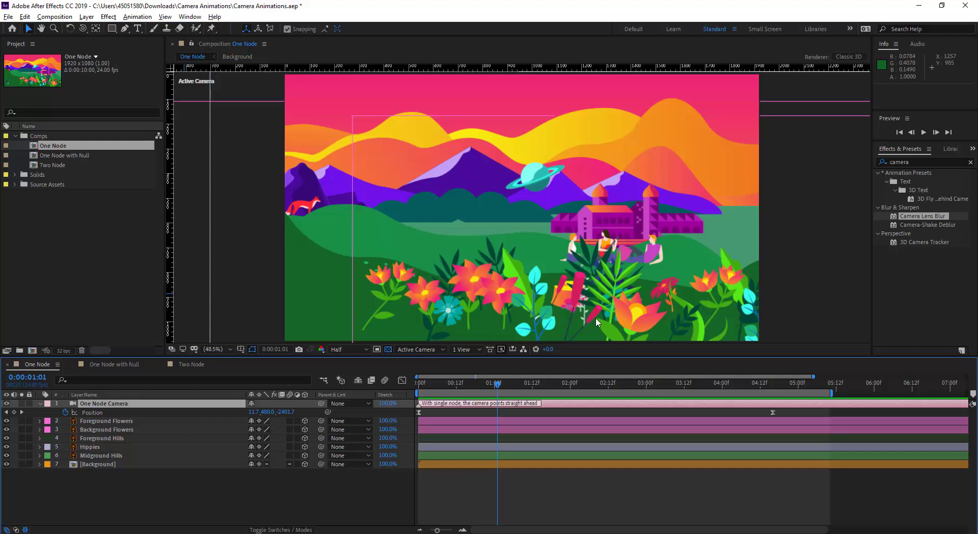
Open the One Node with Null composition, preview the Null 1 rotation from the start and examine the One Node Camera's path.
click(120, 363)
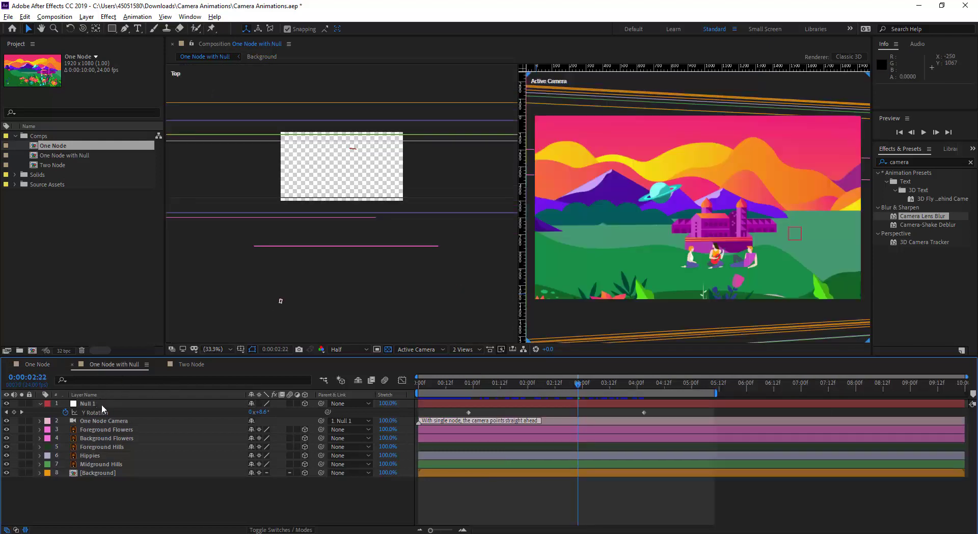
click(417, 385)
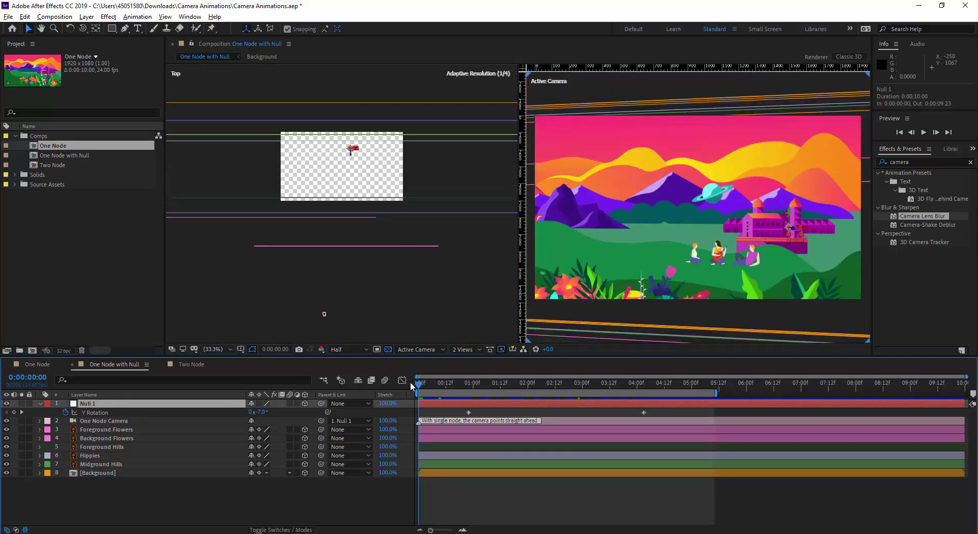
drag(417, 385, 452, 385)
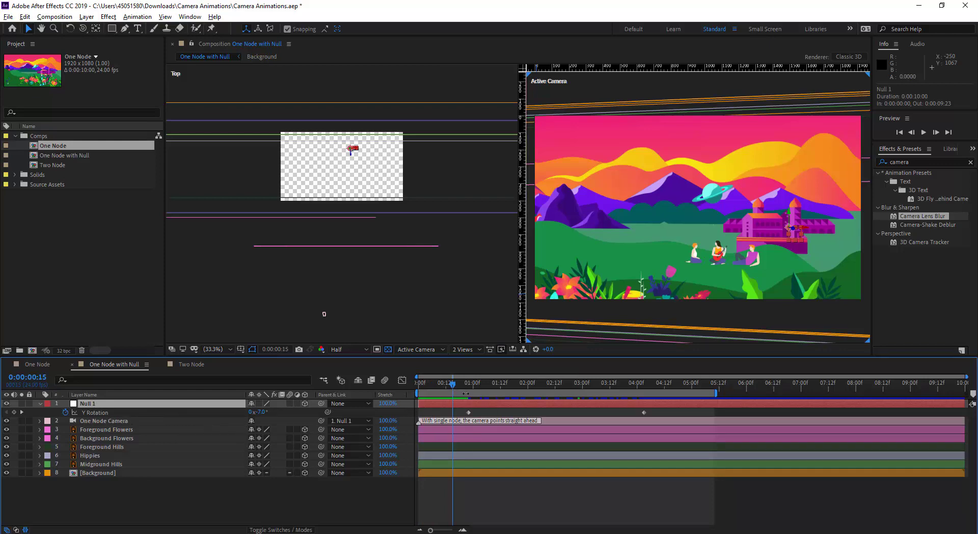
drag(452, 388, 400, 394)
key(space)
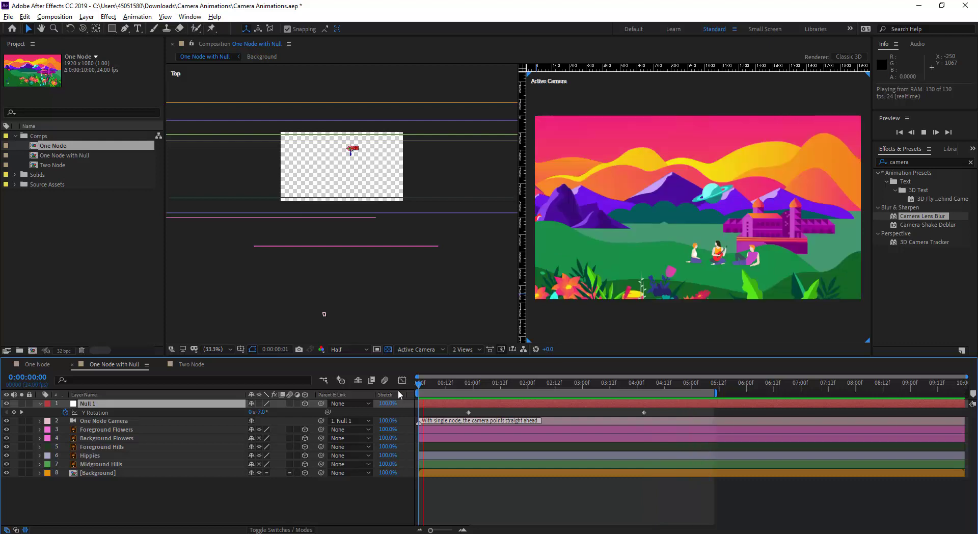
click(99, 422)
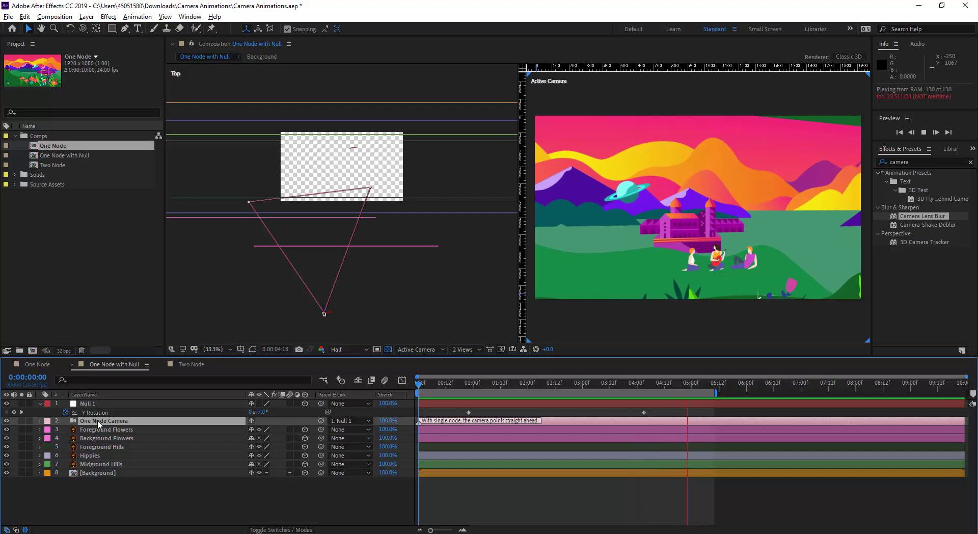
Open the Two Node composition and preview the Two Node Camera animation from the first frame.
click(189, 364)
drag(435, 378, 390, 387)
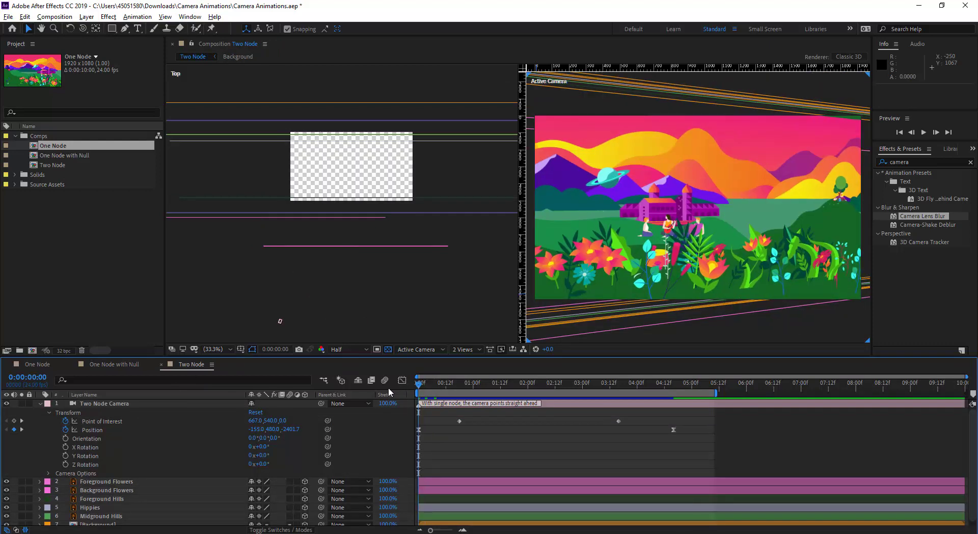
key(space)
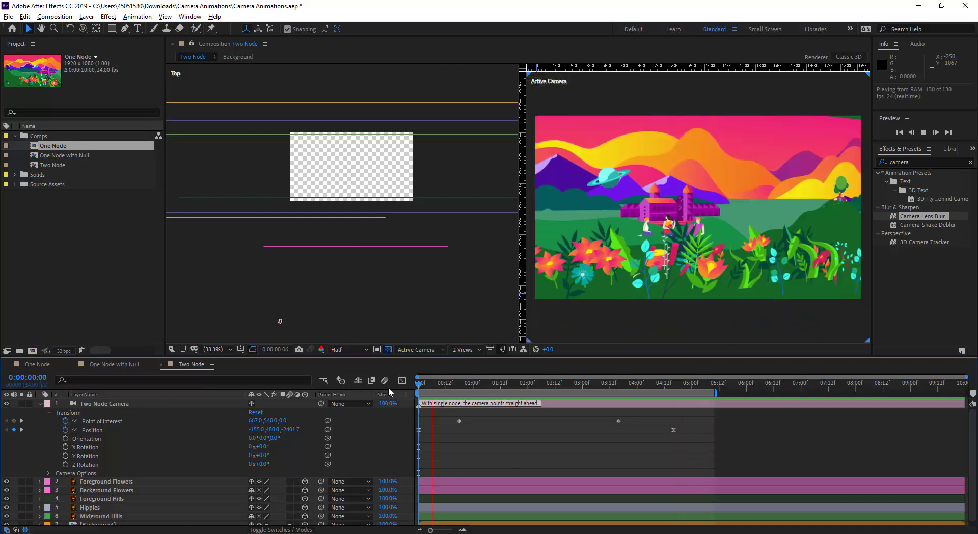